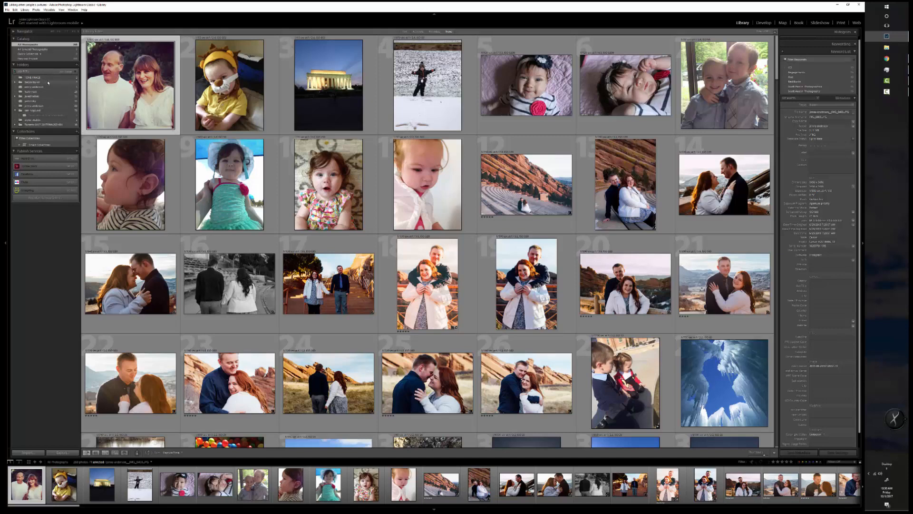
Open the mountain photos folder and bring the sunset silhouette photo by the lake into the Develop module.
left_click(48, 82)
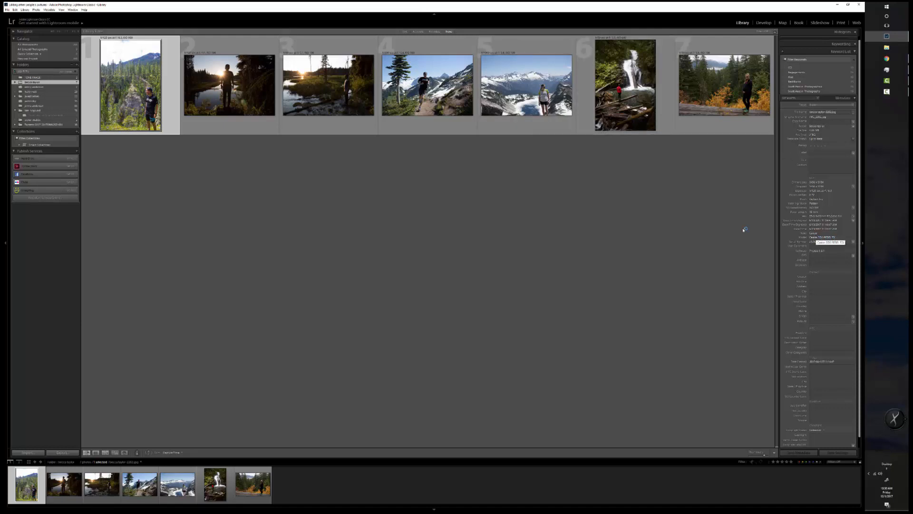
left_click(207, 71)
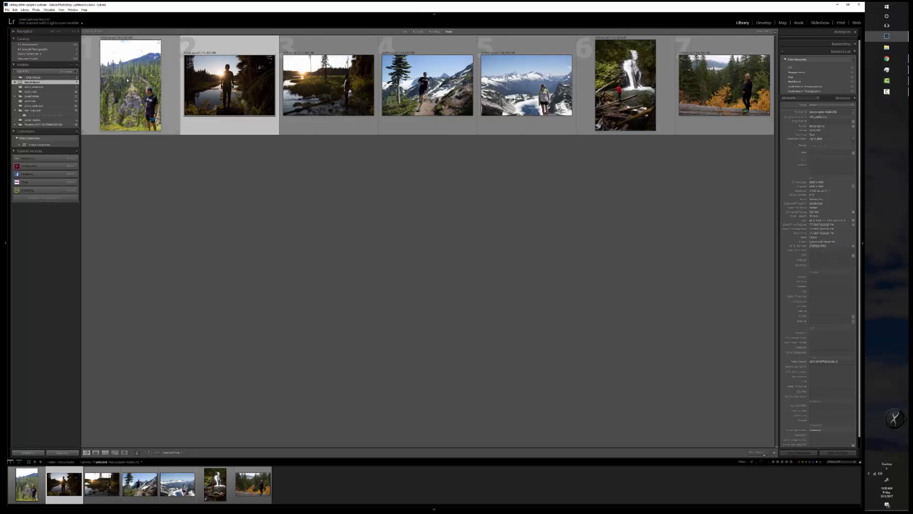
left_click(146, 88)
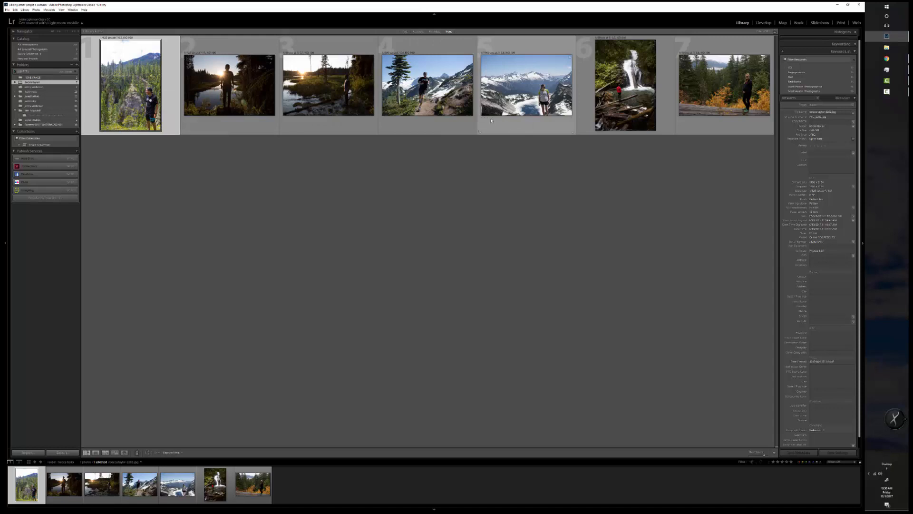
key("d")
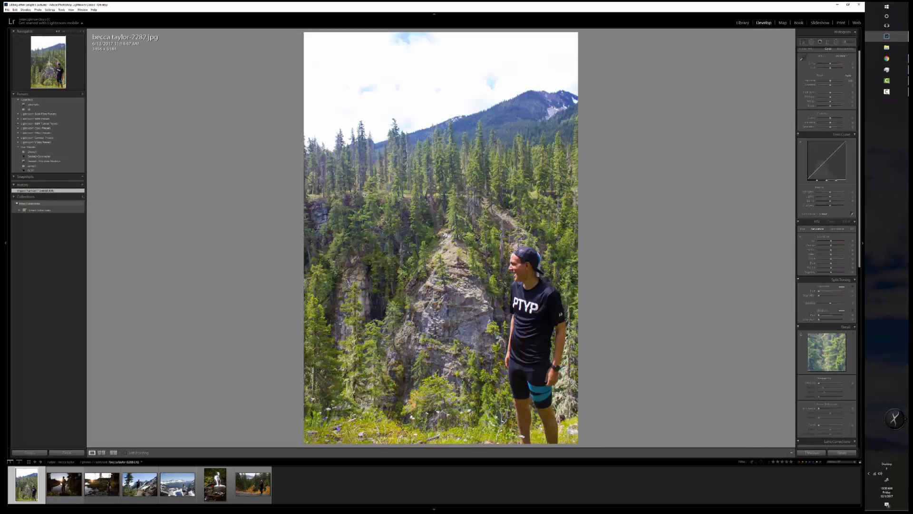
left_click(64, 484)
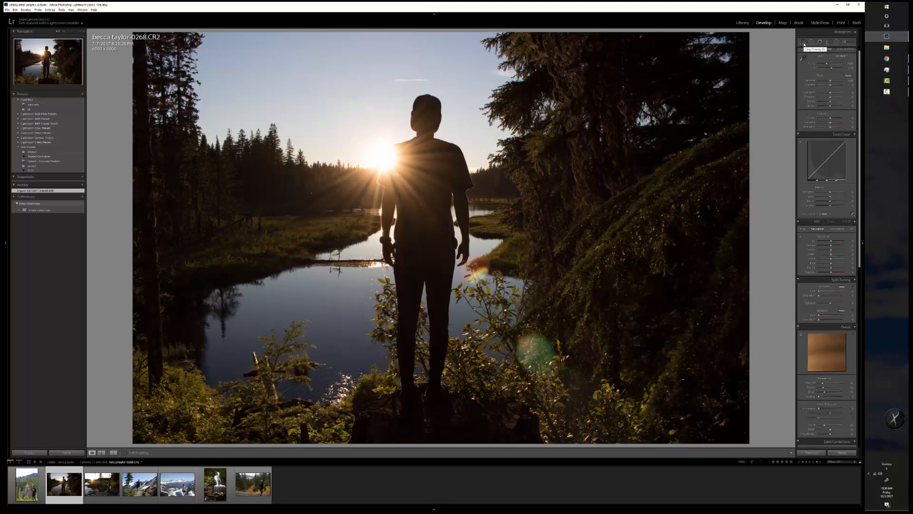
Crop the silhouette photo narrower on both sides while keeping its height, judging the framing with the lights out.
left_click(803, 43)
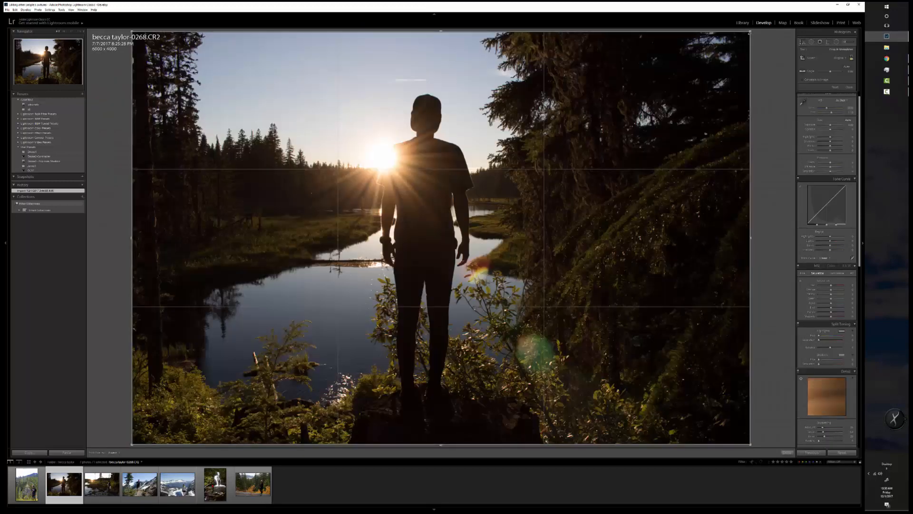
left_click_drag(750, 32, 718, 37)
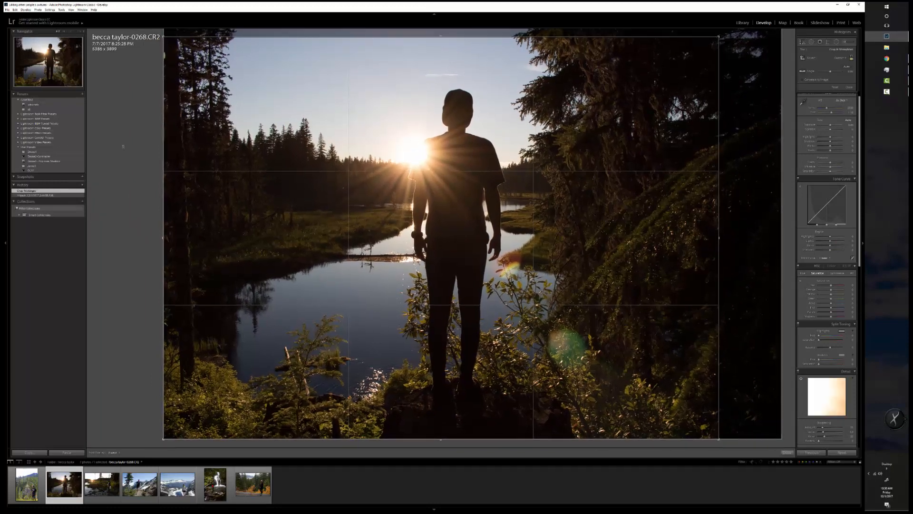
left_click_drag(164, 162, 173, 163)
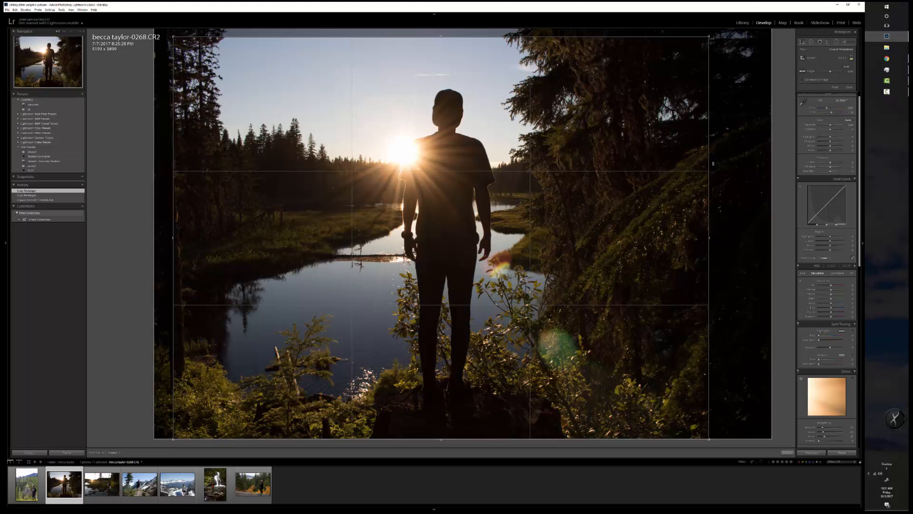
key("l")
key("l")
left_click_drag(713, 163, 699, 176)
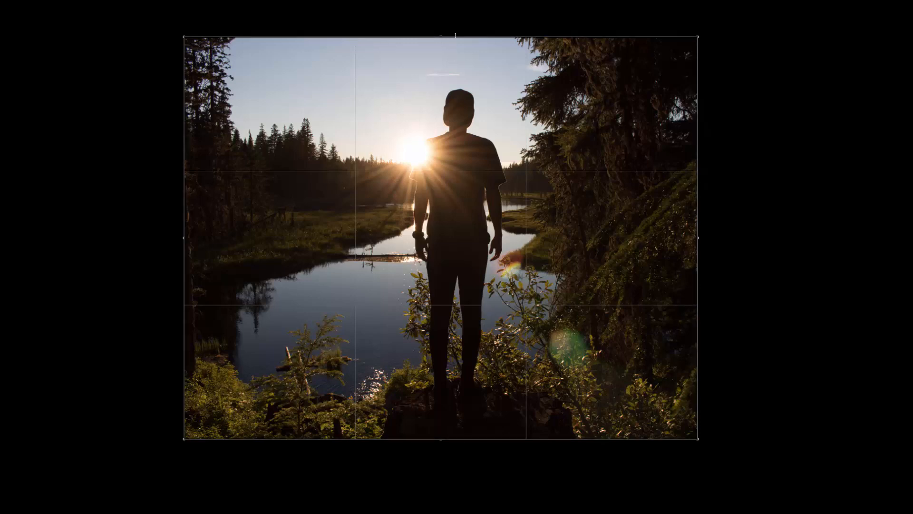
left_click_drag(456, 34, 452, 31)
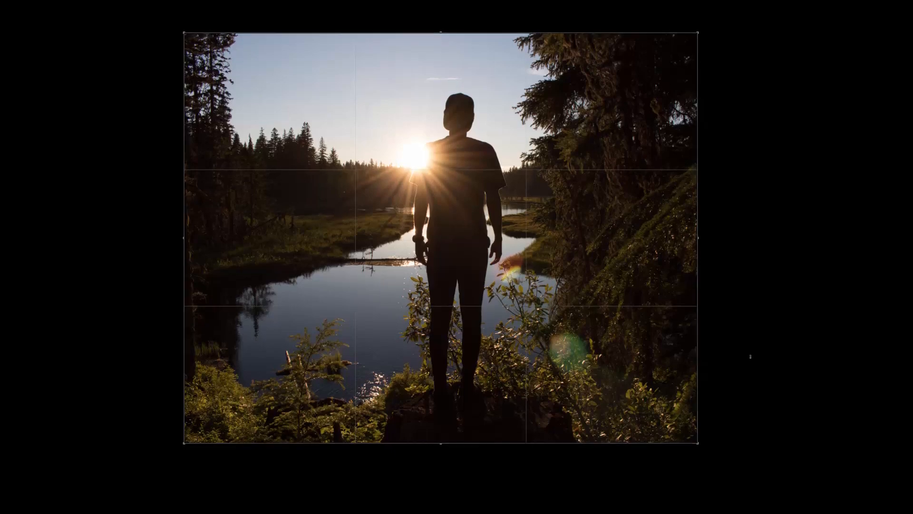
key("l")
left_click(801, 43)
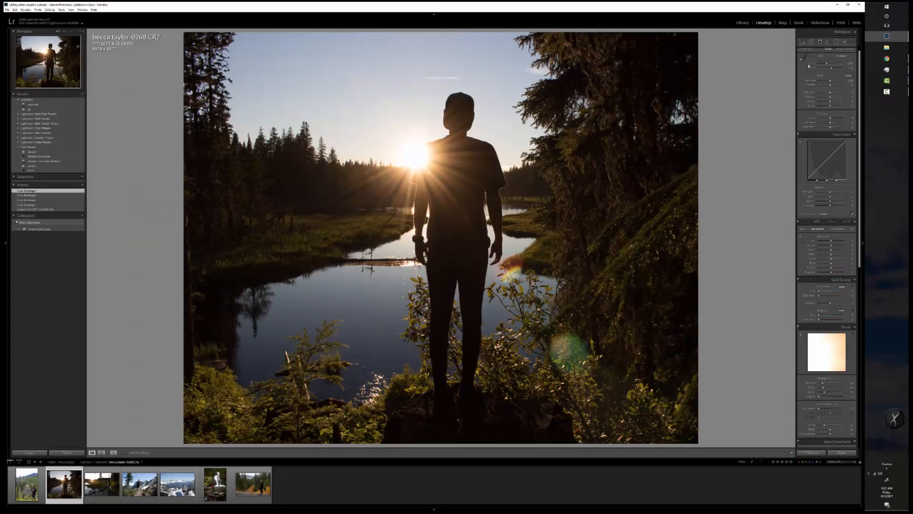
Brighten the shrubs in the photo's left foreground with a large adjustment brush using the LIGHT preset.
left_click(845, 42)
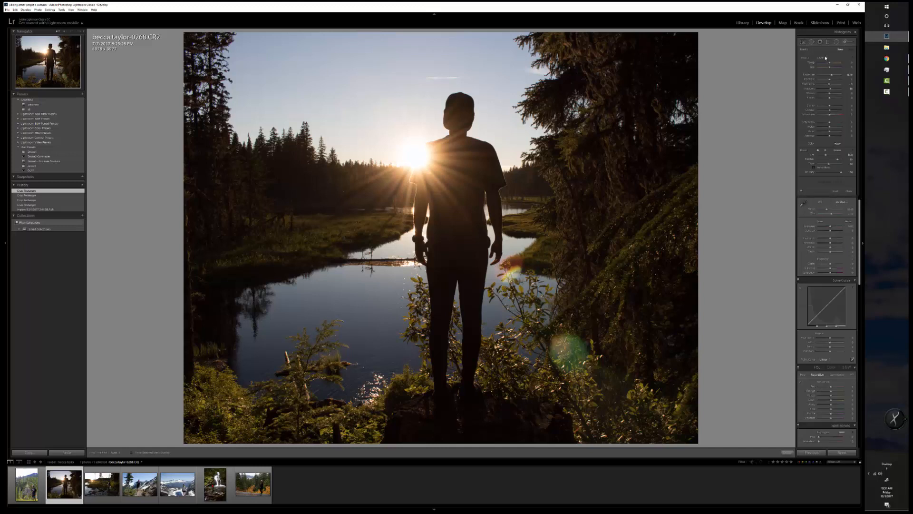
scroll(390, 175, "up", 5)
key("h")
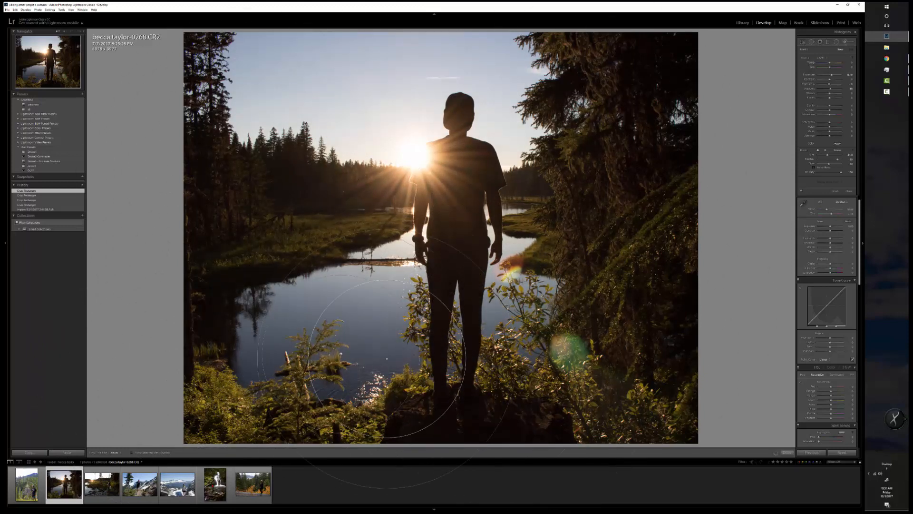
left_click(312, 335)
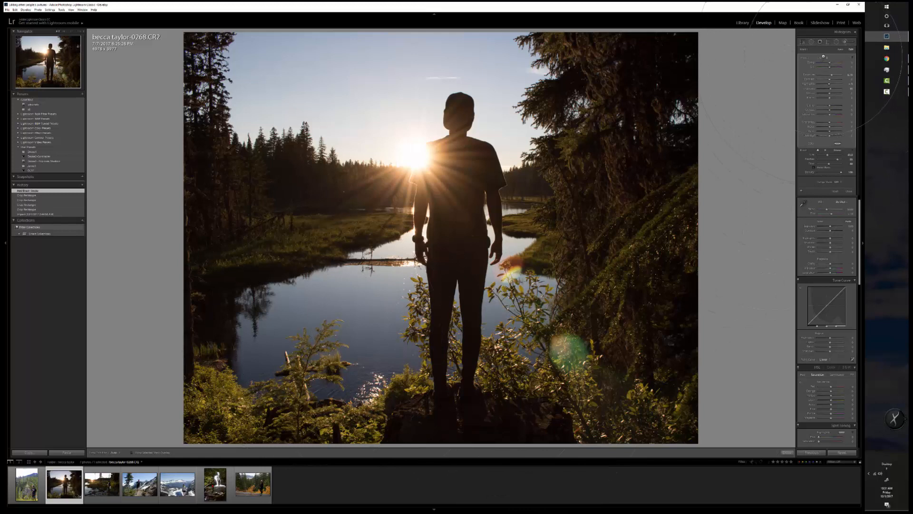
Paint a darkening adjustment brush preset down the trees along the photo's right edge.
left_click(823, 58)
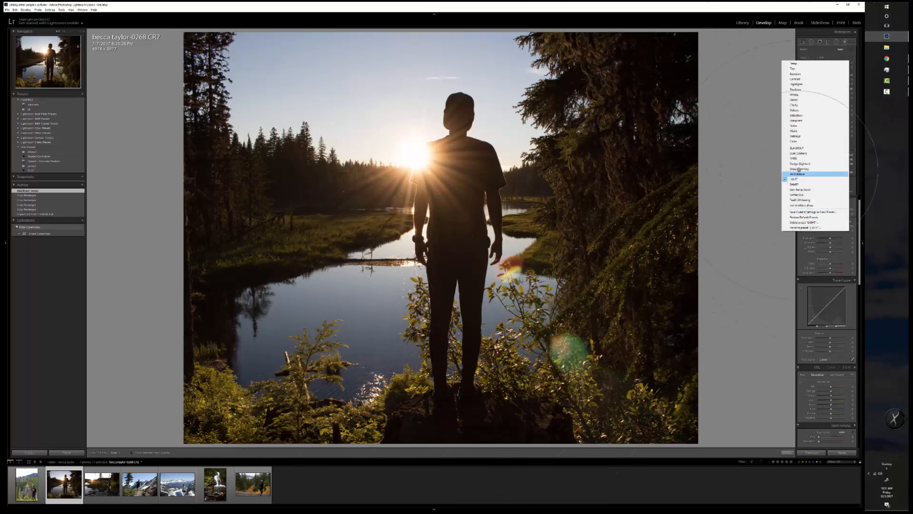
left_click(801, 158)
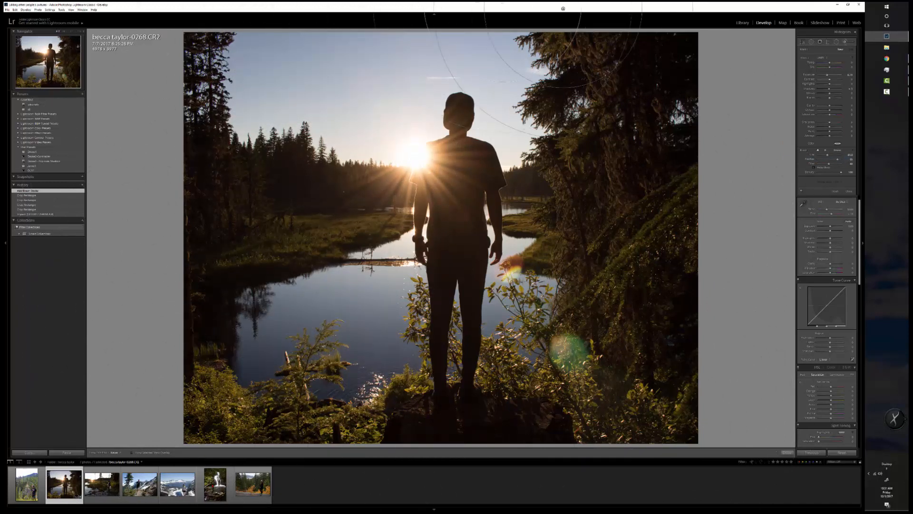
mouse_move(664, 48)
left_mouse_down()
mouse_move(742, 290)
mouse_move(745, 280)
left_mouse_up()
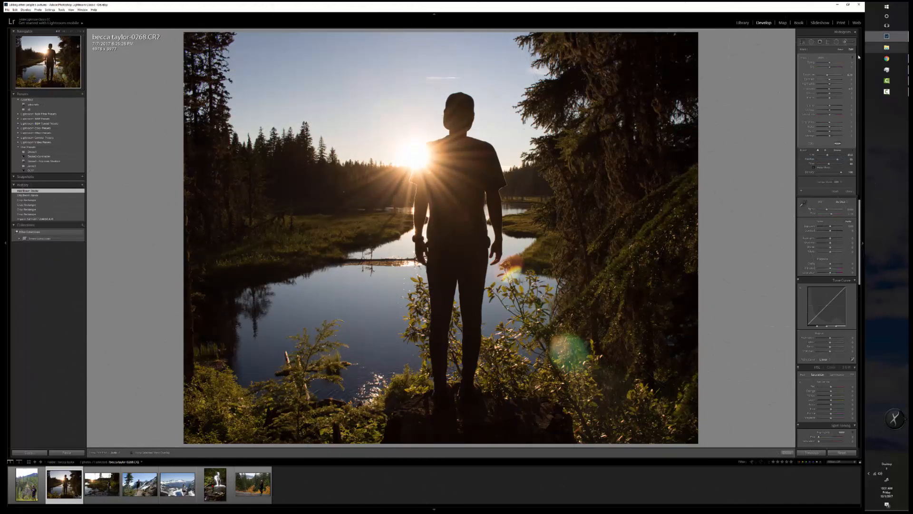
Create a new adjustment brush with the LIGHT preset and brighten the dark bank at the photo's left edge.
left_click(840, 49)
left_click(820, 58)
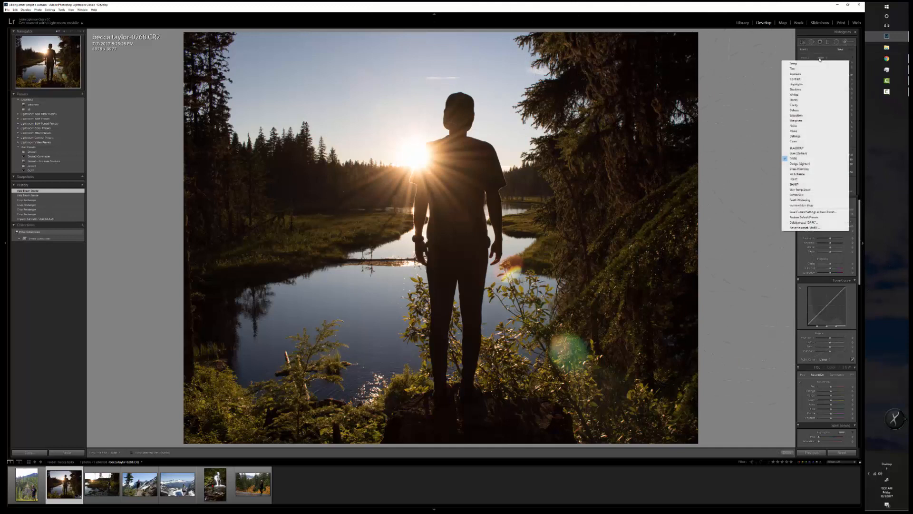
left_click(804, 179)
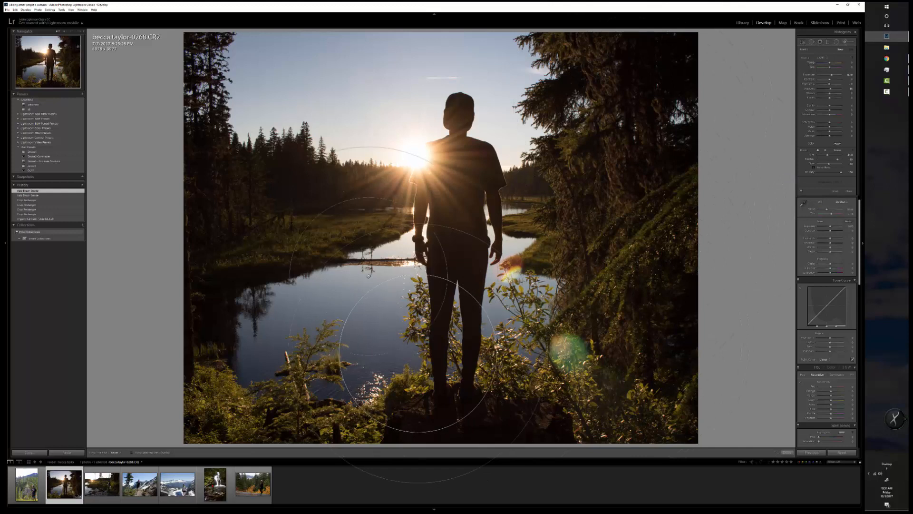
mouse_move(176, 242)
left_mouse_down()
mouse_move(272, 233)
mouse_move(240, 254)
left_mouse_up()
Set the tone curve's point curve to Medium Contrast.
left_click(824, 359)
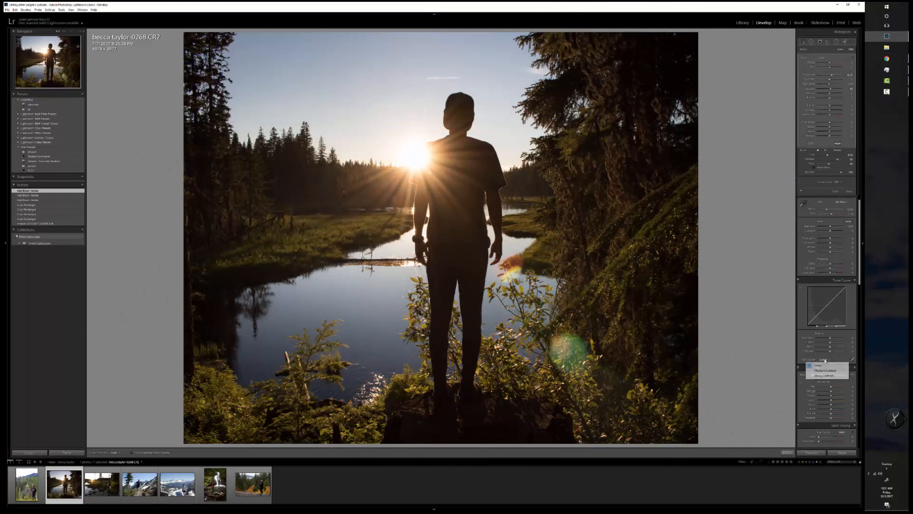
left_click(826, 369)
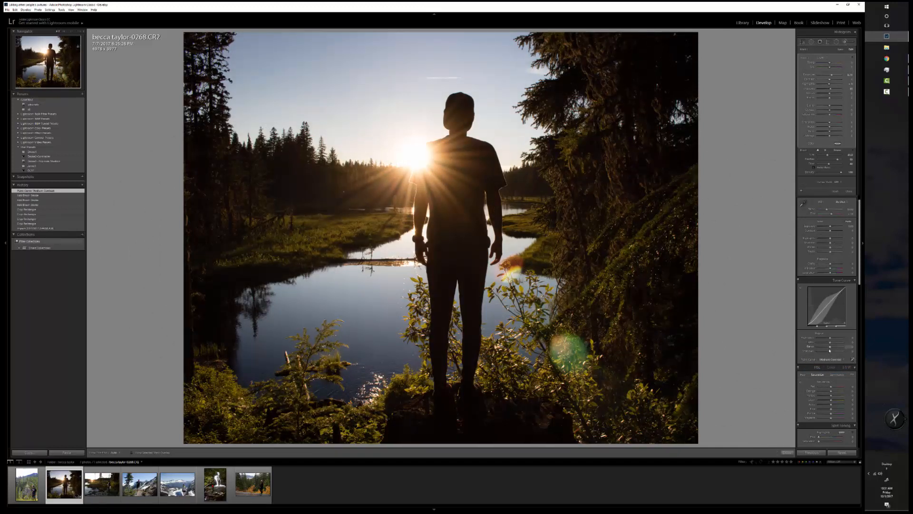
left_click(799, 283)
Paint more LIGHT preset brush strokes over the trees on the right, the grassy left bank and the foreground around the stump.
left_click(821, 57)
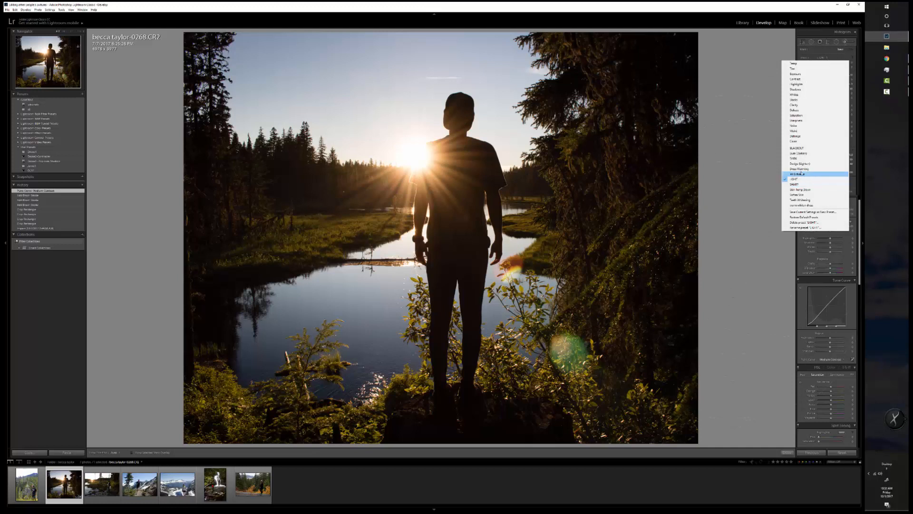
left_click(802, 180)
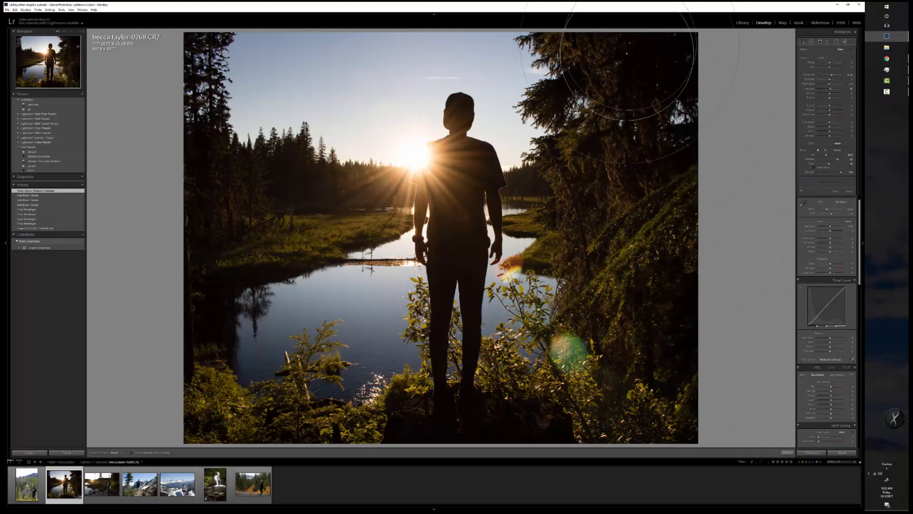
mouse_move(678, 162)
left_mouse_down()
mouse_move(613, 285)
mouse_move(523, 371)
mouse_move(475, 390)
mouse_move(499, 371)
left_mouse_up()
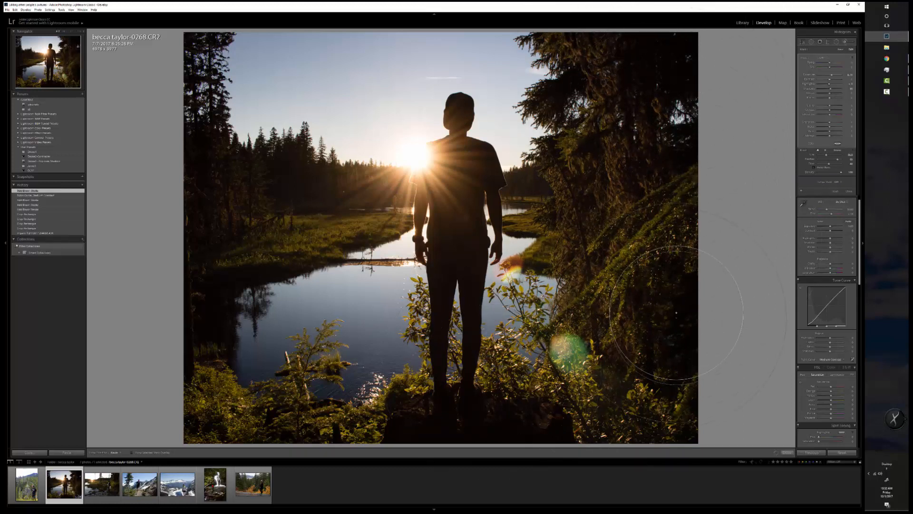
left_click_drag(676, 323, 666, 333)
mouse_move(323, 233)
left_mouse_down()
mouse_move(356, 228)
mouse_move(223, 200)
mouse_move(224, 228)
left_mouse_up()
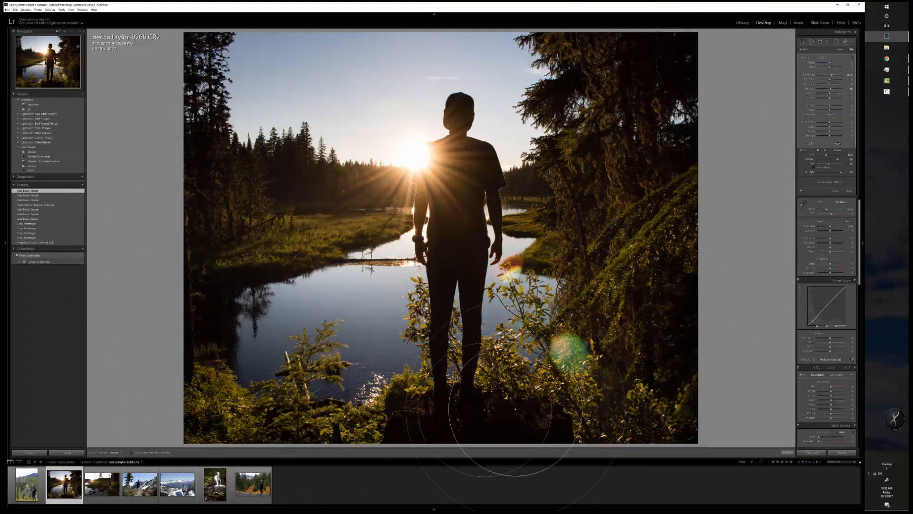
left_click(565, 407)
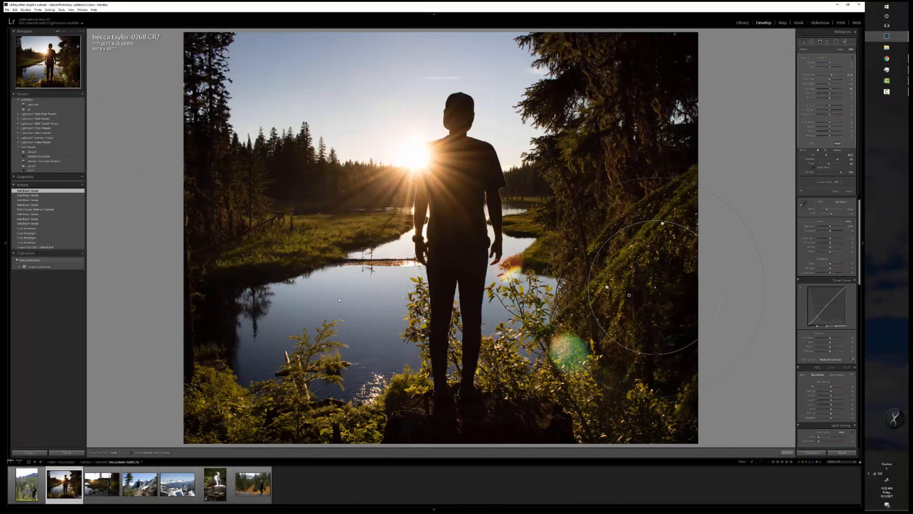
left_click(654, 273)
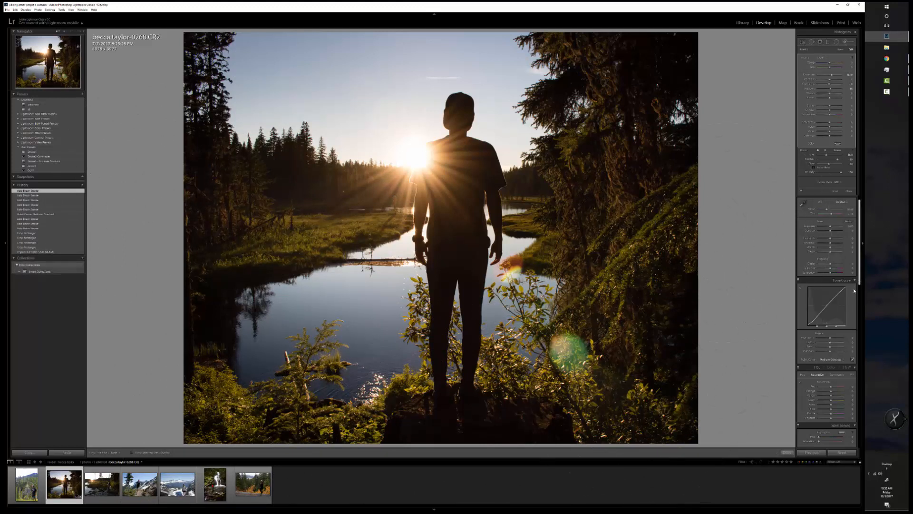
Fine-tune the tones by slightly lowering the blacks and blue luminance and tinting the highlights with split toning.
left_click_drag(829, 252, 828, 252)
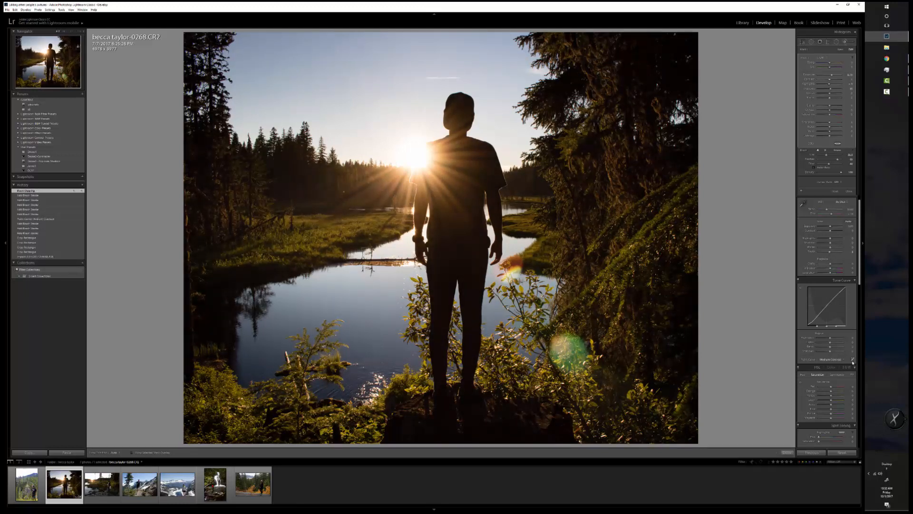
left_click_drag(859, 257, 828, 288)
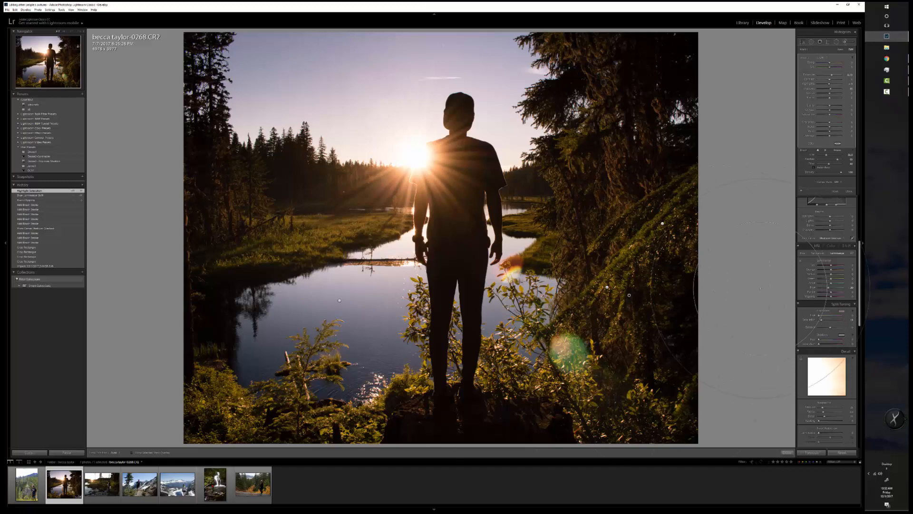
Compare the edited silhouette photo with its original version by switching repeatedly between before and after.
key("backslash")
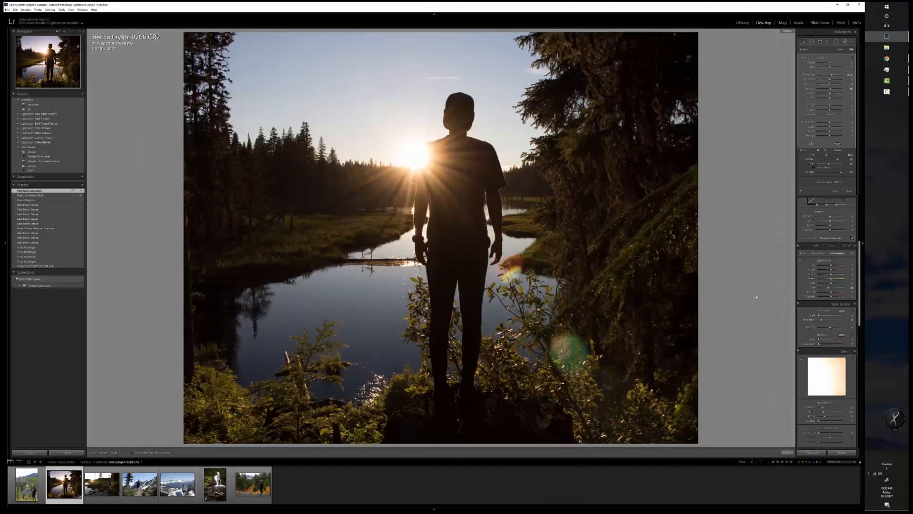
key("backslash")
key("backslash")
key("backslash")
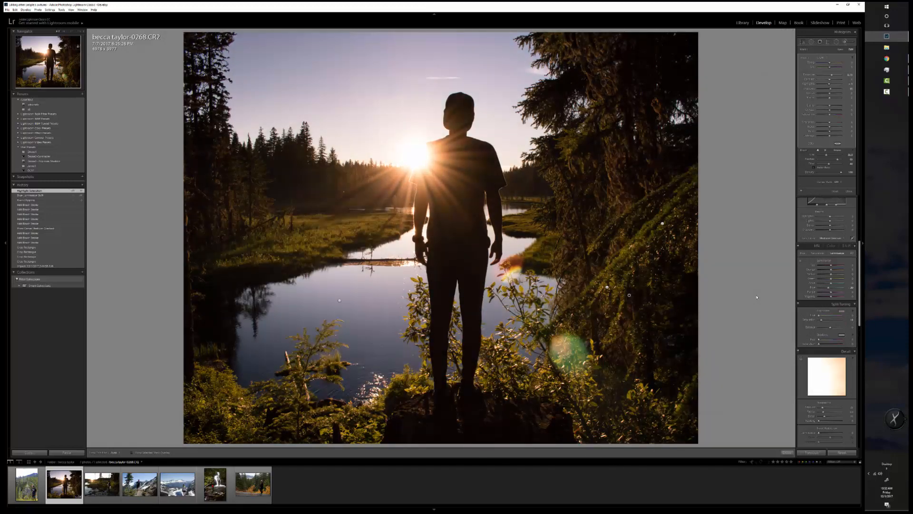
key("backslash")
key("backslash")
key("backslash")
key("backslash")
key("backslash")
key("backslash")
Close the adjustment brush and give the silhouette photo the Blue colour label.
left_click(845, 42)
key("9")
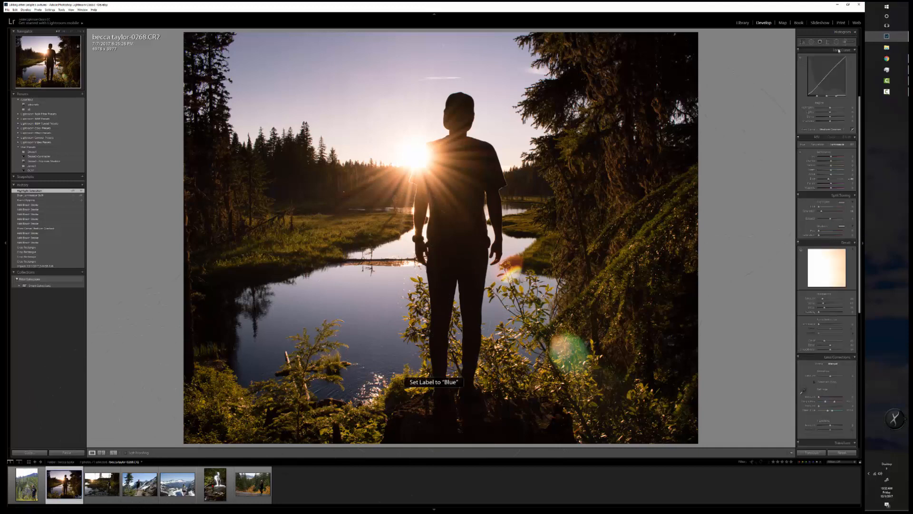
Go to the next photo, the man standing in the stream at sunset, and raise its shadows strongly.
key("Right")
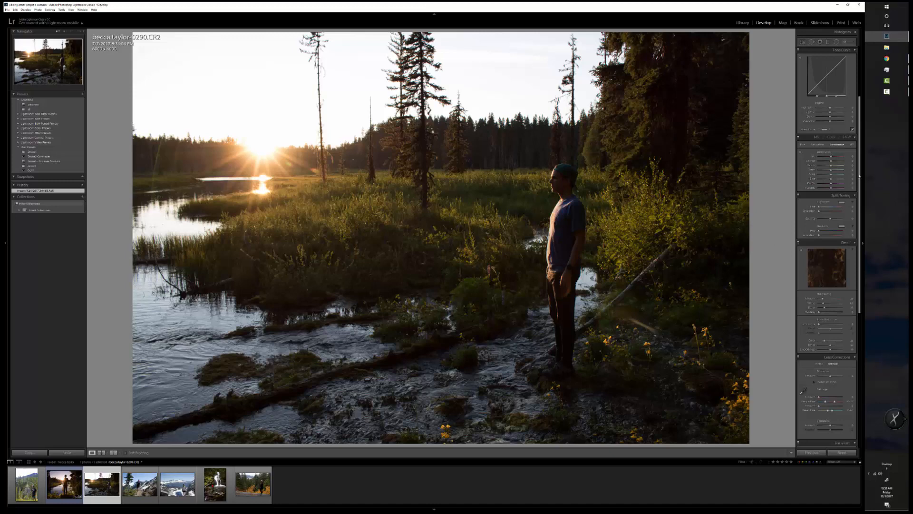
scroll(835, 107, "up", 3)
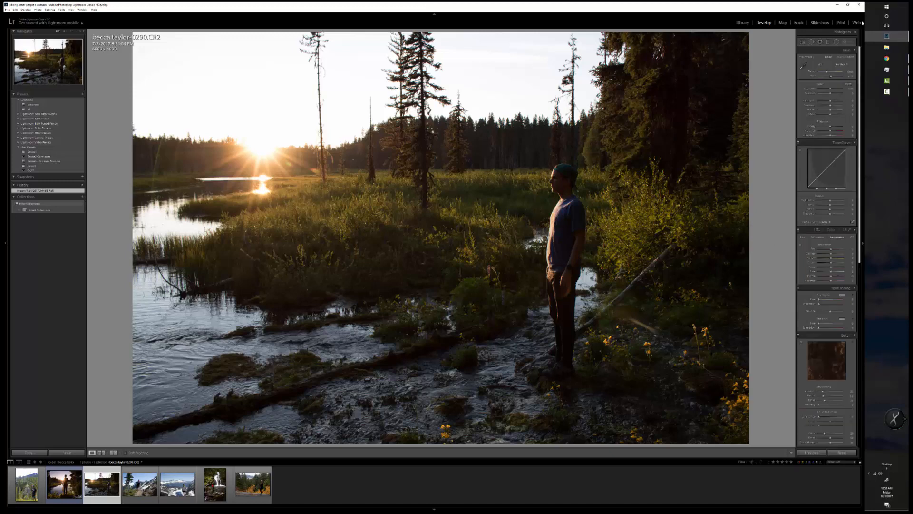
left_click(840, 106)
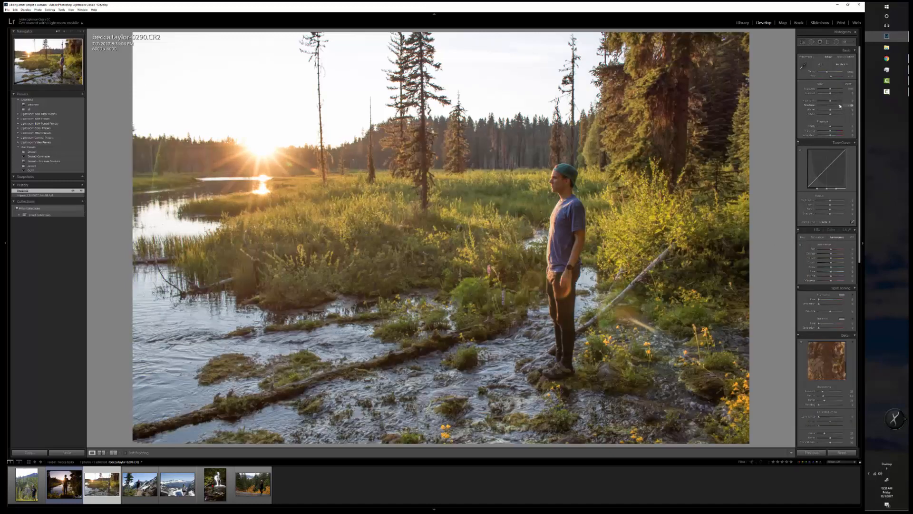
Ease back the shadows slightly, lower the highlights, and set the tone curve to Medium Contrast on the stream photo.
left_click_drag(840, 106, 838, 106)
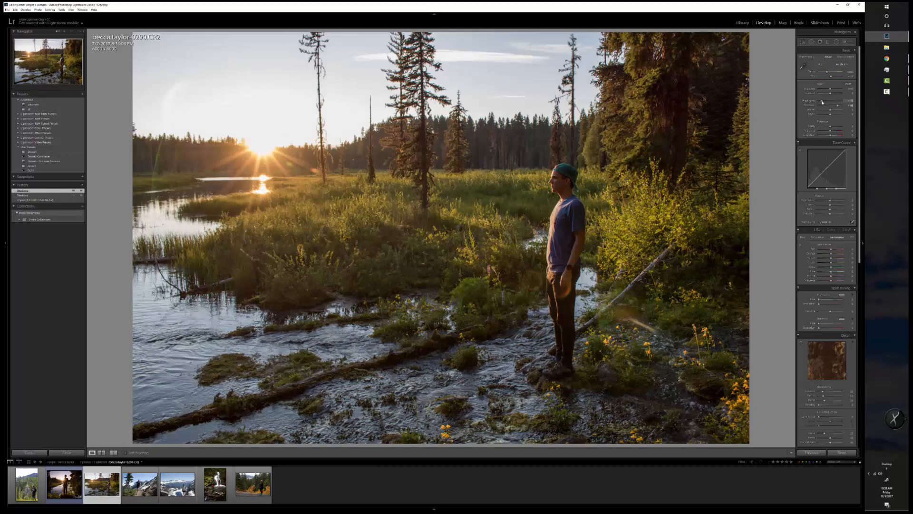
left_click_drag(823, 101, 825, 101)
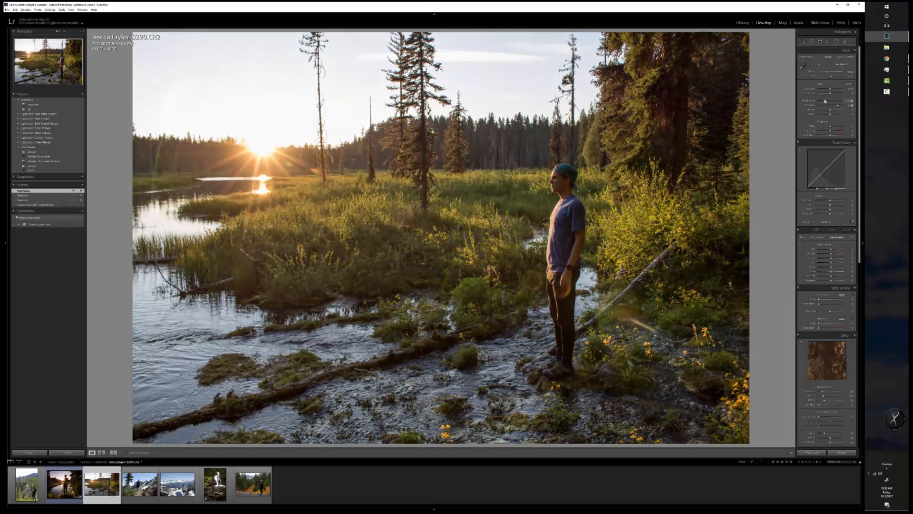
left_click(822, 221)
left_click(820, 230)
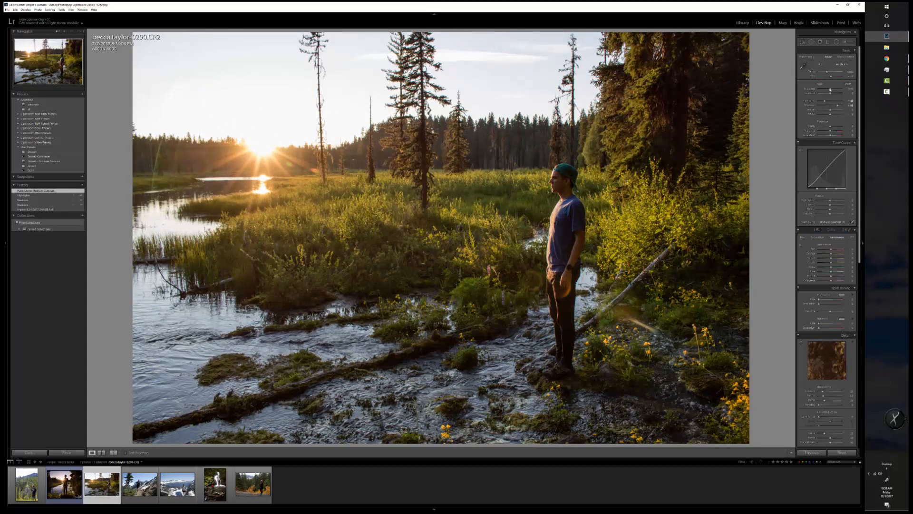
left_click_drag(823, 103, 825, 102)
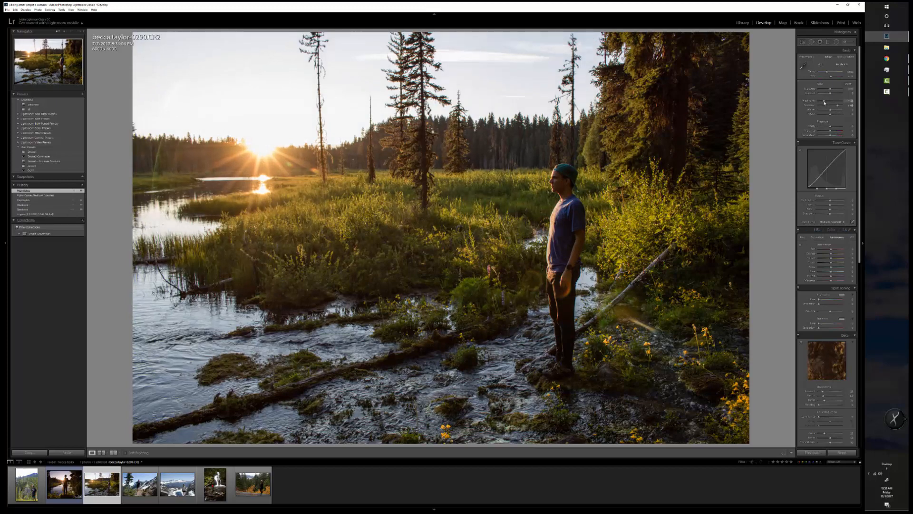
Brighten the man, the nearby grass and the trees with LIGHT adjustment brush strokes, then finish that brush.
left_click(845, 42)
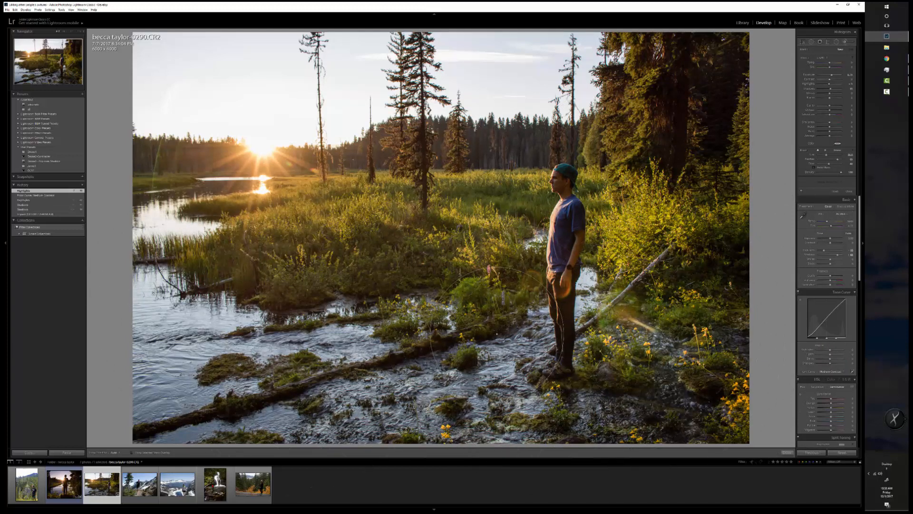
mouse_move(553, 286)
left_mouse_down()
mouse_move(623, 190)
mouse_move(586, 173)
mouse_move(668, 128)
mouse_move(698, 80)
mouse_move(707, 107)
mouse_move(690, 129)
left_mouse_up()
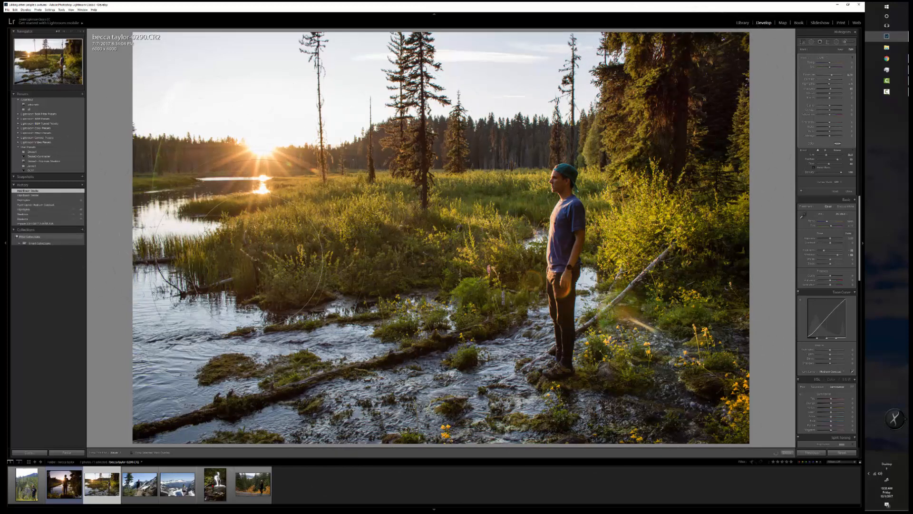
left_click_drag(498, 266, 499, 264)
scroll(565, 187, "down", 8)
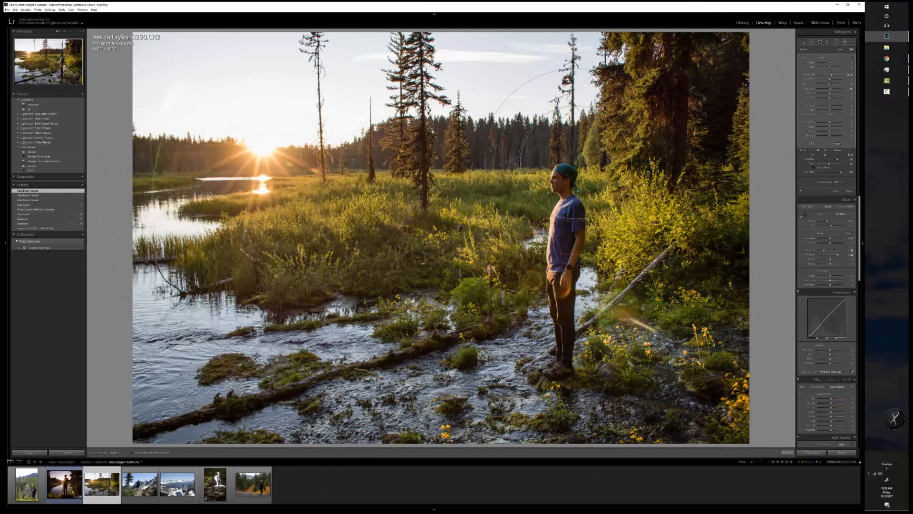
left_click(568, 193)
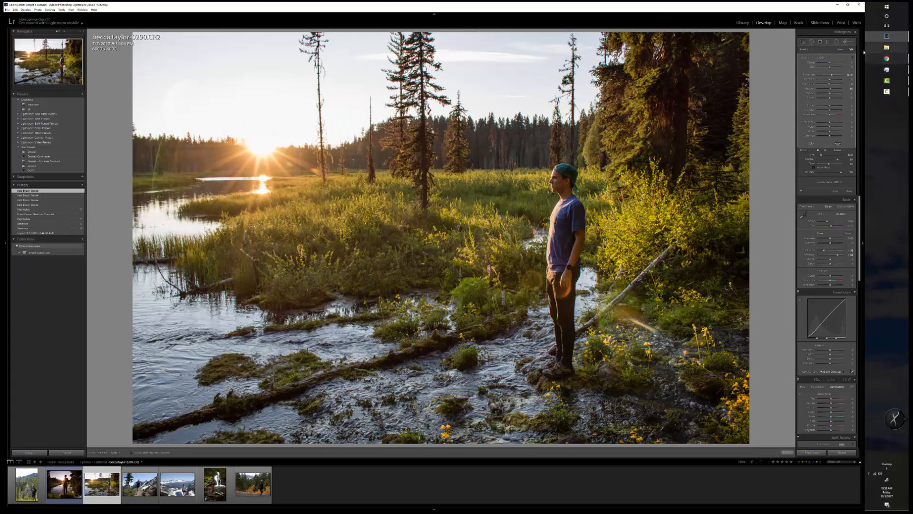
left_click(840, 50)
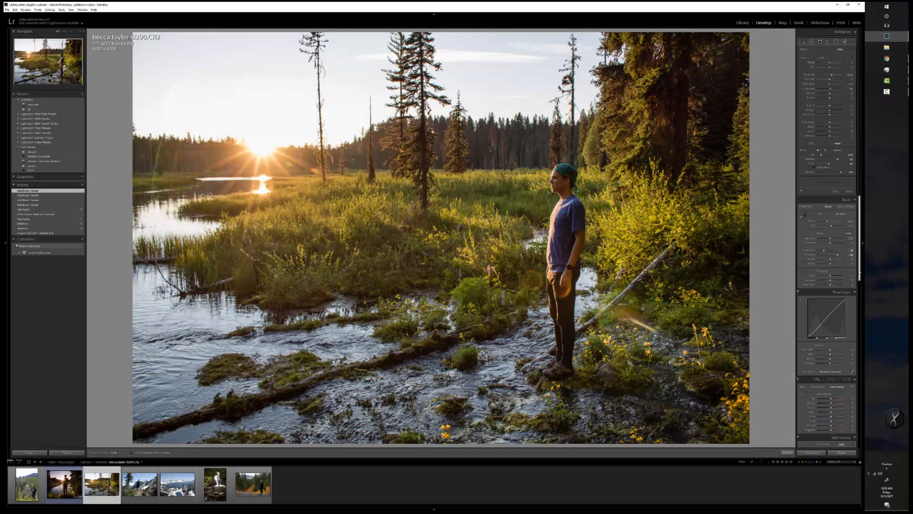
Apply luminance and colour noise reduction to the photo and raise the colour detail.
left_click_drag(859, 272, 858, 380)
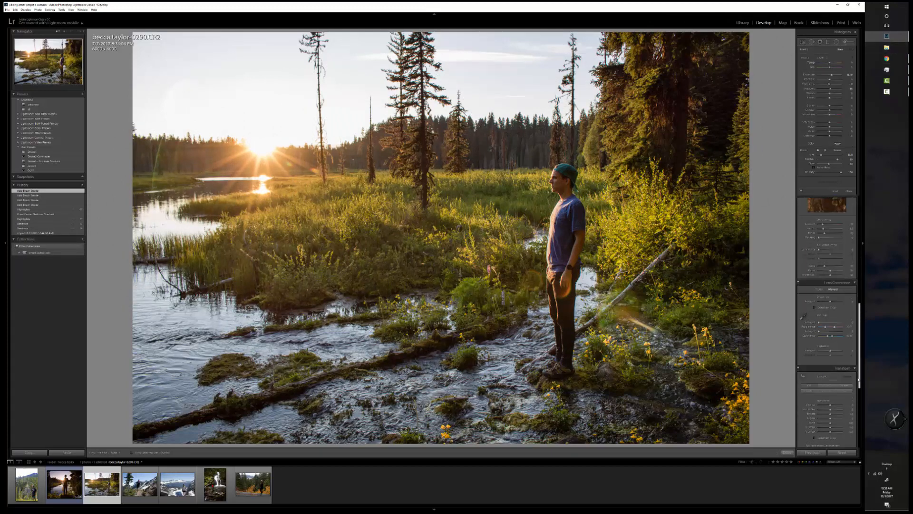
left_click(825, 250)
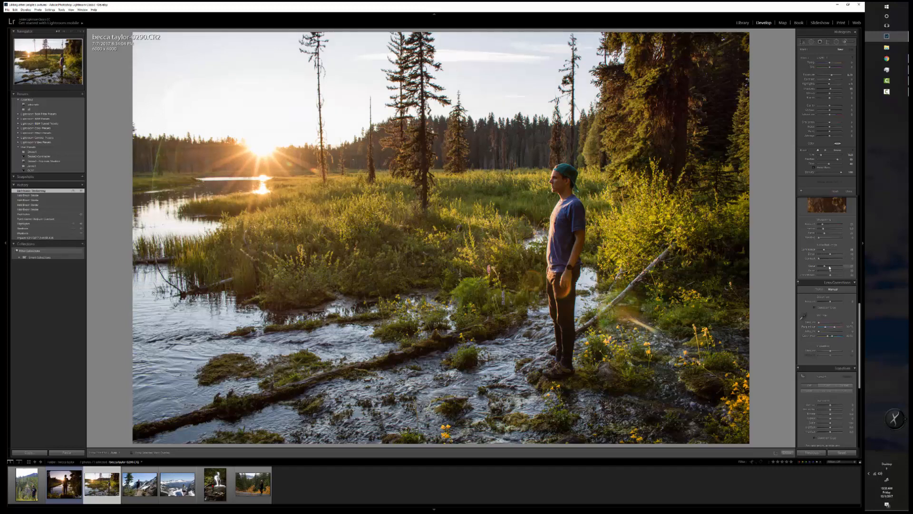
left_click(828, 267)
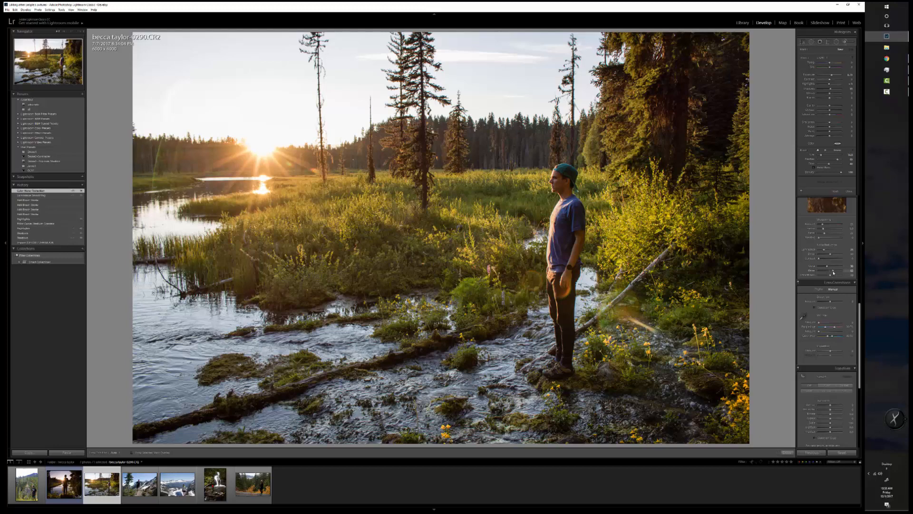
left_click(833, 272)
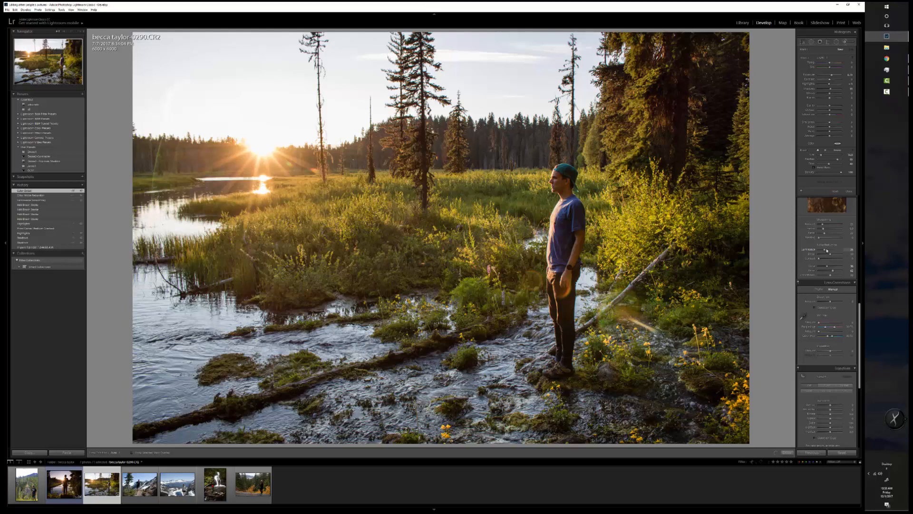
left_click(828, 251)
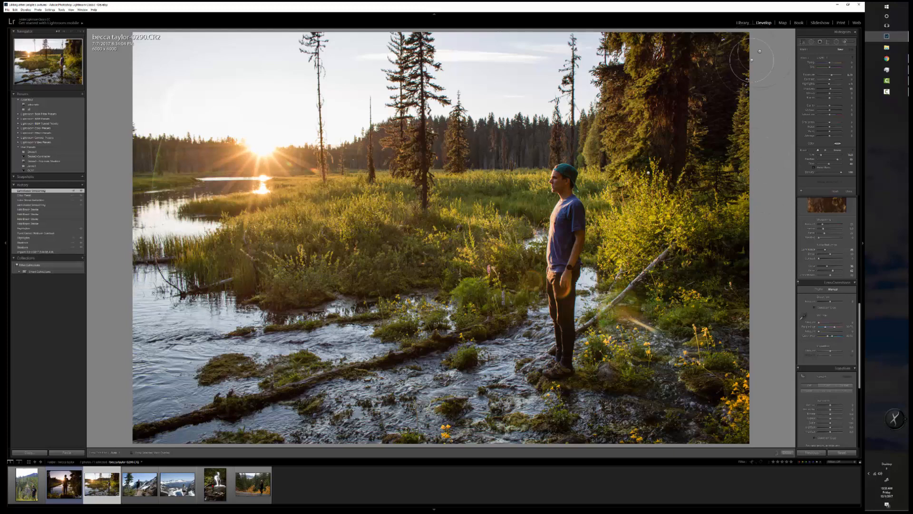
Crop thin strips off the upper and lower edges of the photo, judging the framing with the lights dimmed.
left_click(803, 42)
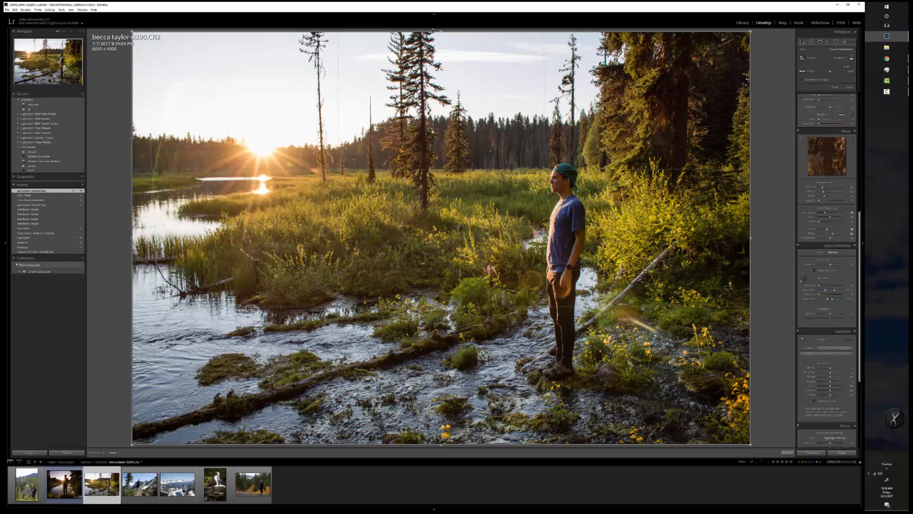
left_click_drag(433, 30, 436, 45)
key("l")
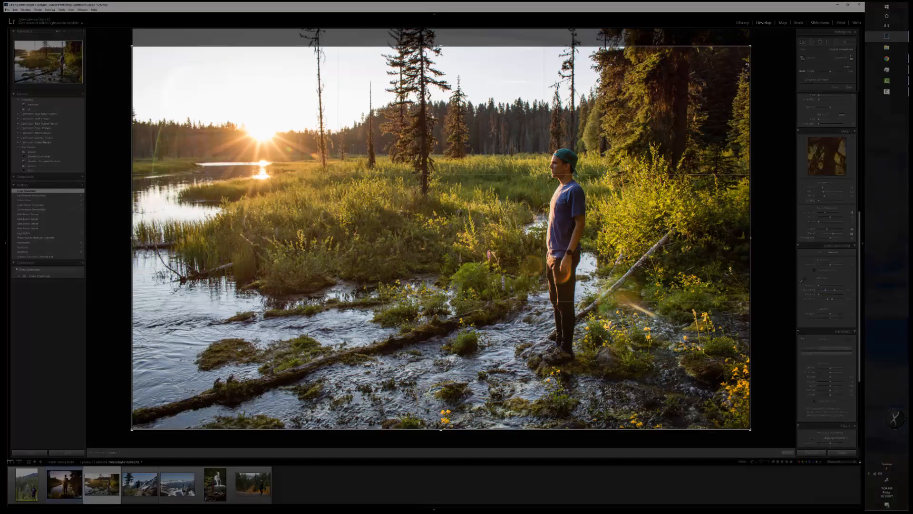
key("l")
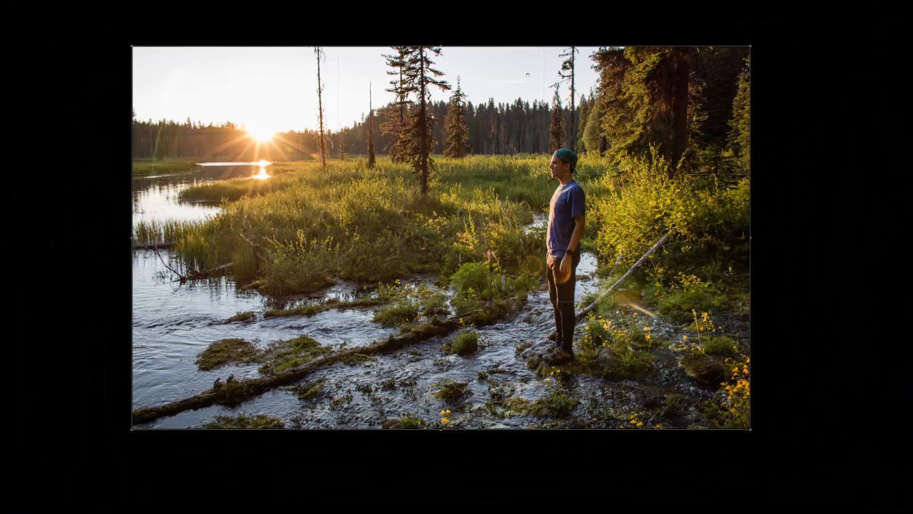
mouse_move(498, 47)
left_mouse_down()
mouse_move(500, 85)
mouse_move(504, 51)
left_mouse_up()
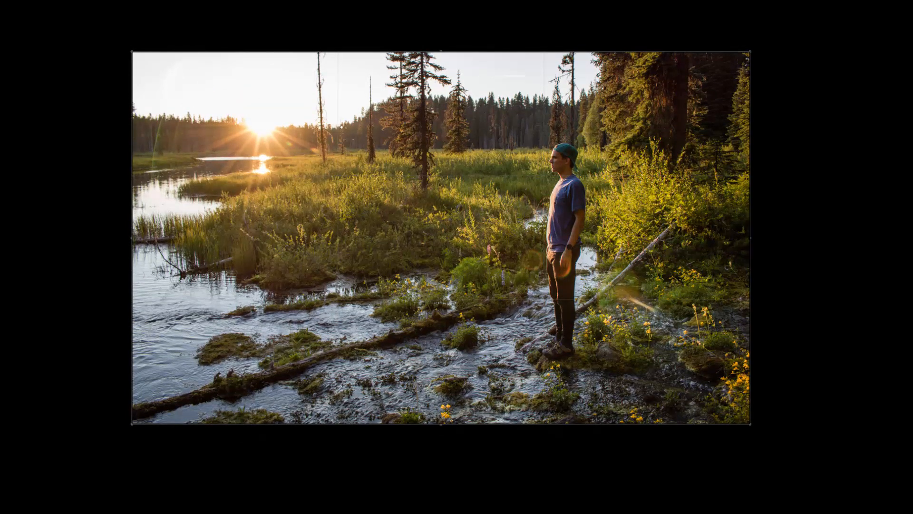
key("l")
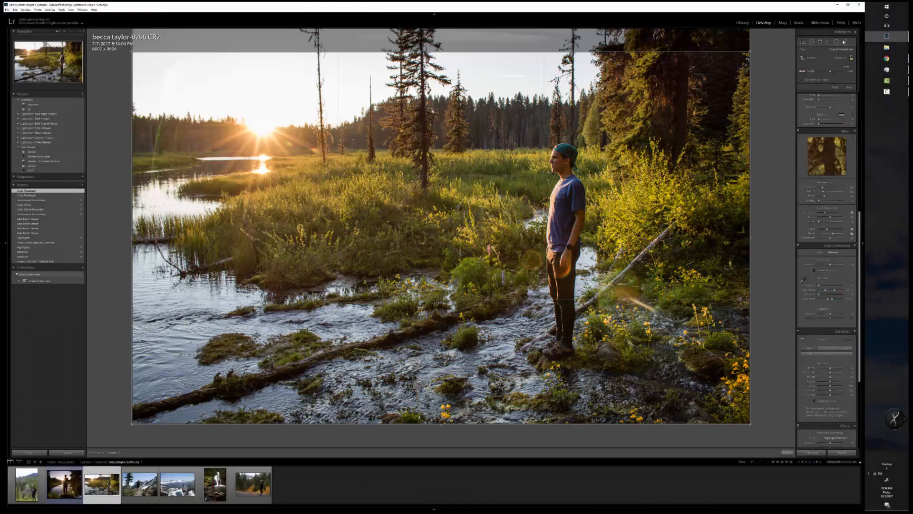
Darken the grass, the distant tree line and the water with adjustment brush strokes using the DARK preset.
left_click(844, 41)
left_click(829, 56)
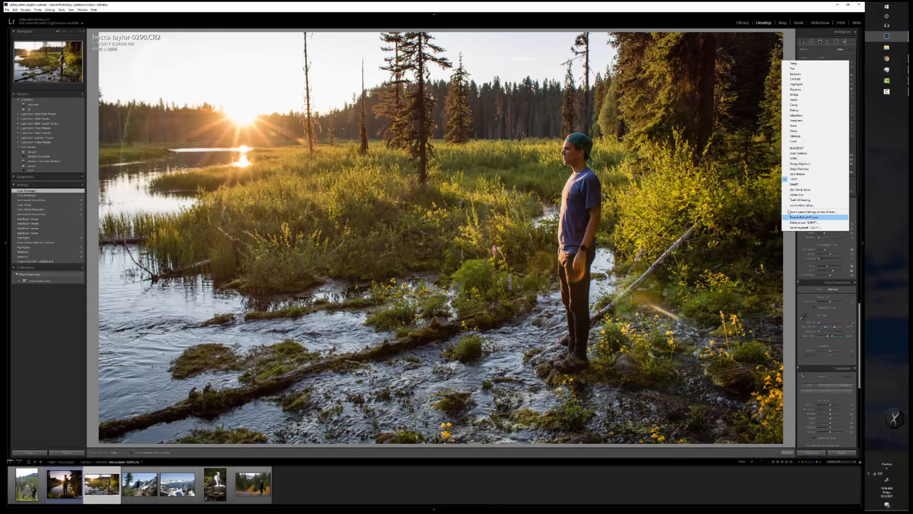
left_click(801, 160)
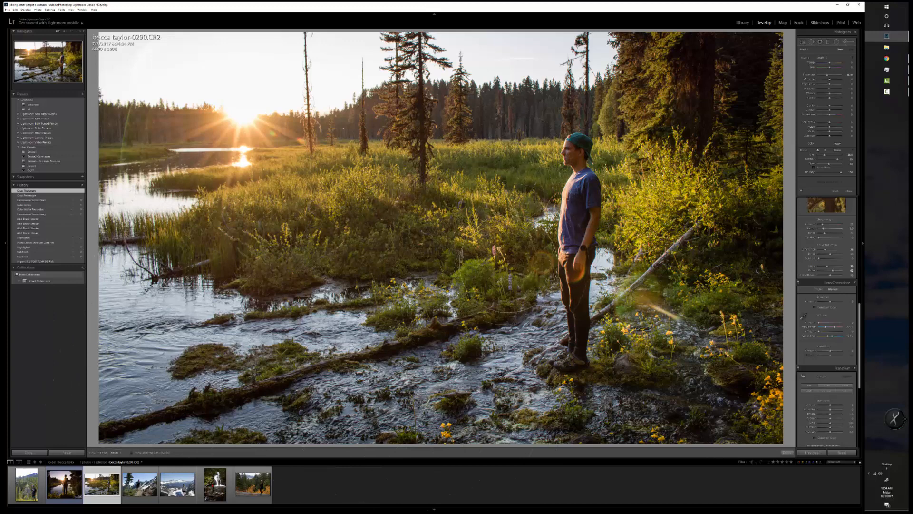
left_click(300, 172)
mouse_move(300, 172)
left_mouse_down()
mouse_move(176, 197)
mouse_move(415, 141)
mouse_move(394, 122)
mouse_move(371, 144)
mouse_move(513, 111)
left_mouse_up()
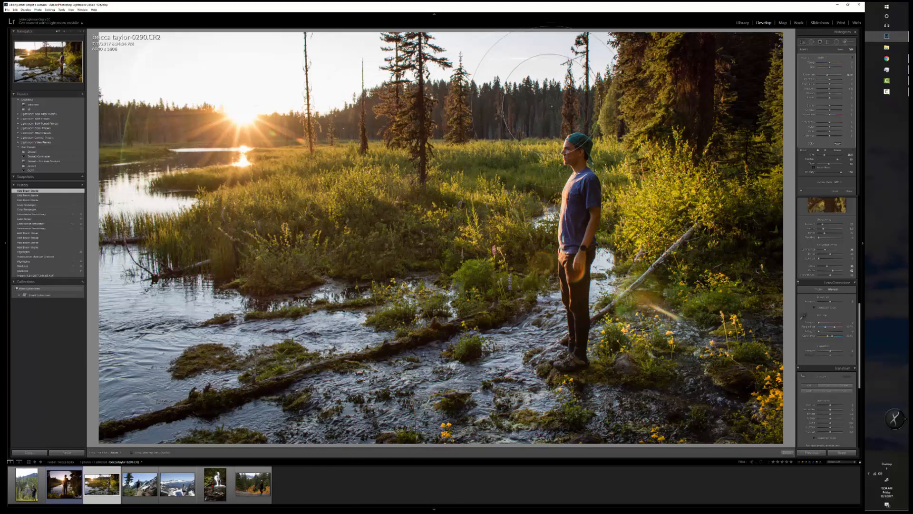
left_click(547, 102)
mouse_move(206, 113)
left_mouse_down()
mouse_move(148, 121)
mouse_move(117, 346)
mouse_move(259, 410)
mouse_move(325, 409)
left_mouse_up()
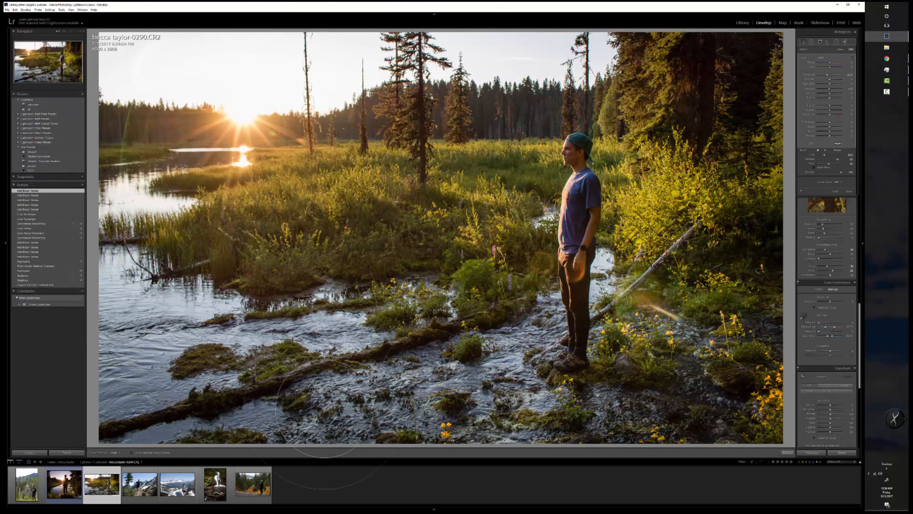
Add another DARK brush adjustment over the shaded bushes, the stream foreground and the meadow below the sun.
left_click(834, 57)
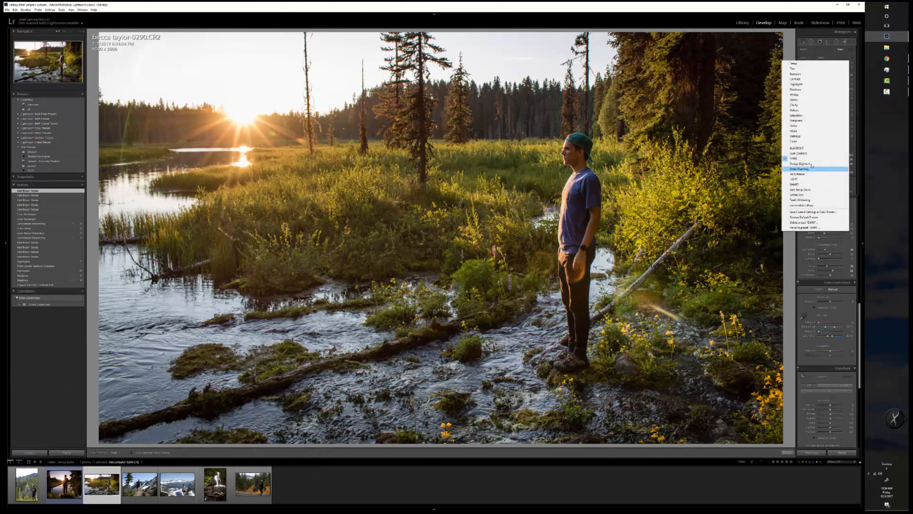
left_click(810, 158)
key("h")
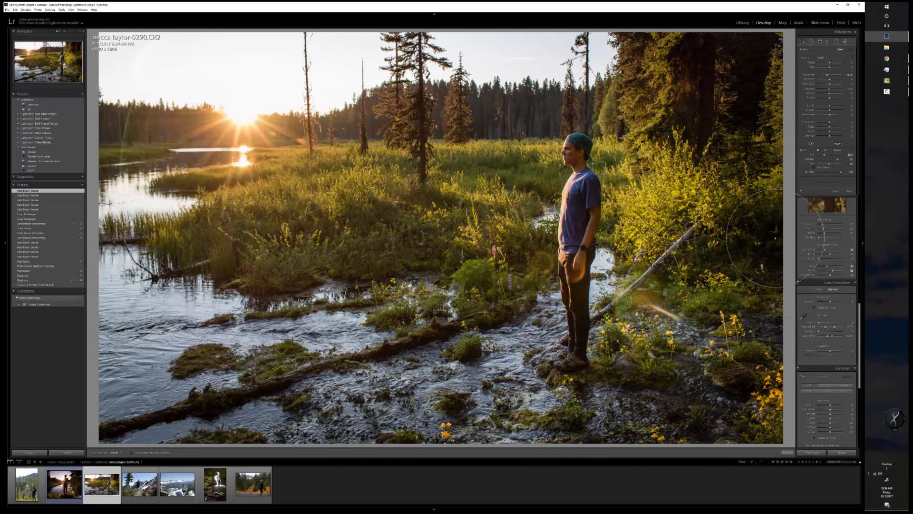
mouse_move(775, 238)
left_mouse_down()
mouse_move(750, 401)
mouse_move(517, 414)
left_mouse_up()
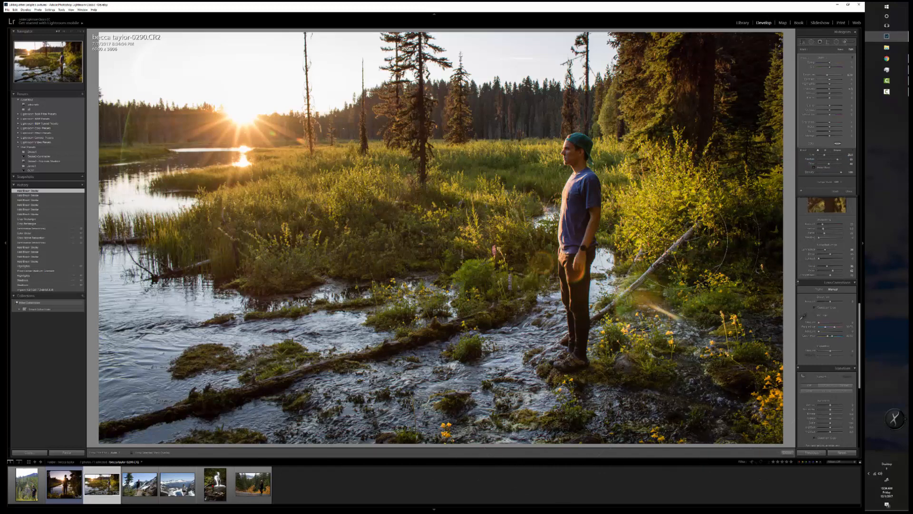
mouse_move(695, 242)
left_mouse_down()
mouse_move(678, 250)
mouse_move(716, 238)
mouse_move(690, 247)
left_mouse_up()
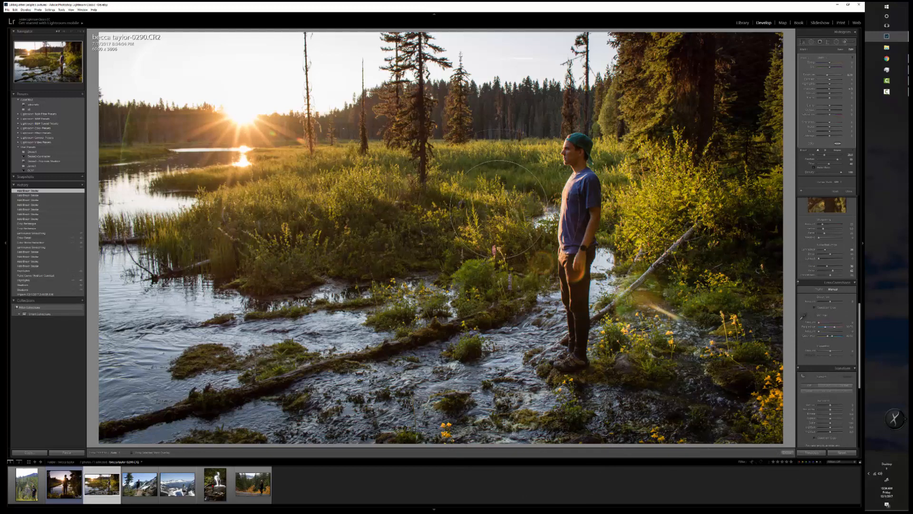
left_click(492, 205)
left_click(257, 183)
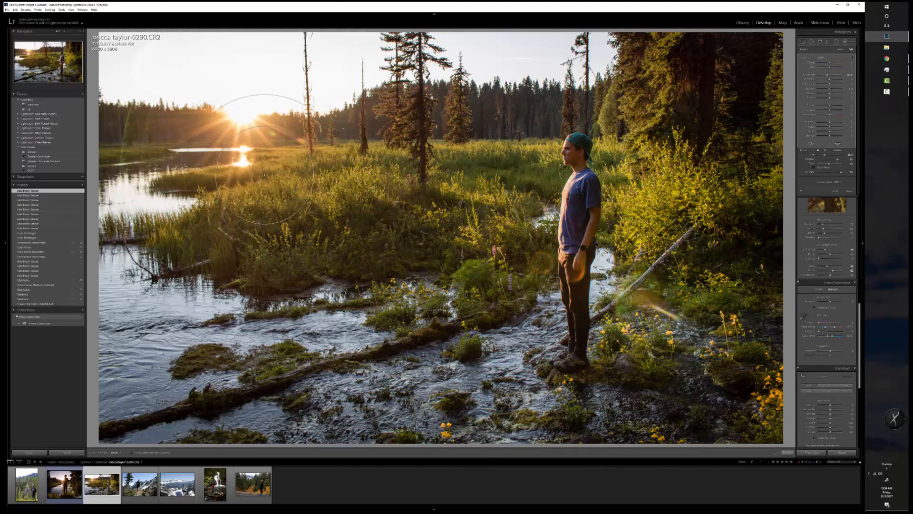
left_click(264, 175)
mouse_move(261, 173)
left_mouse_down()
mouse_move(200, 152)
mouse_move(123, 166)
mouse_move(181, 167)
left_mouse_up()
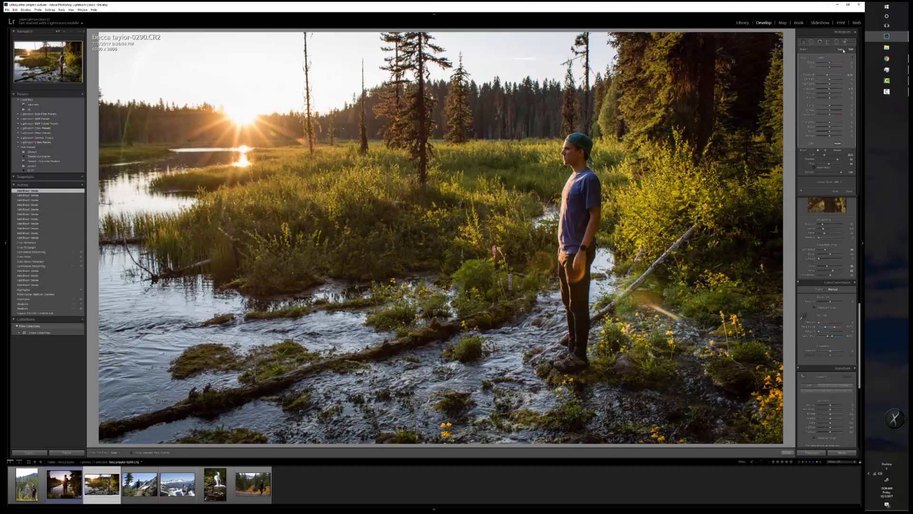
Paint a Noise brush adjustment over the foreground stream and the man's head and shoulders.
left_click(822, 57)
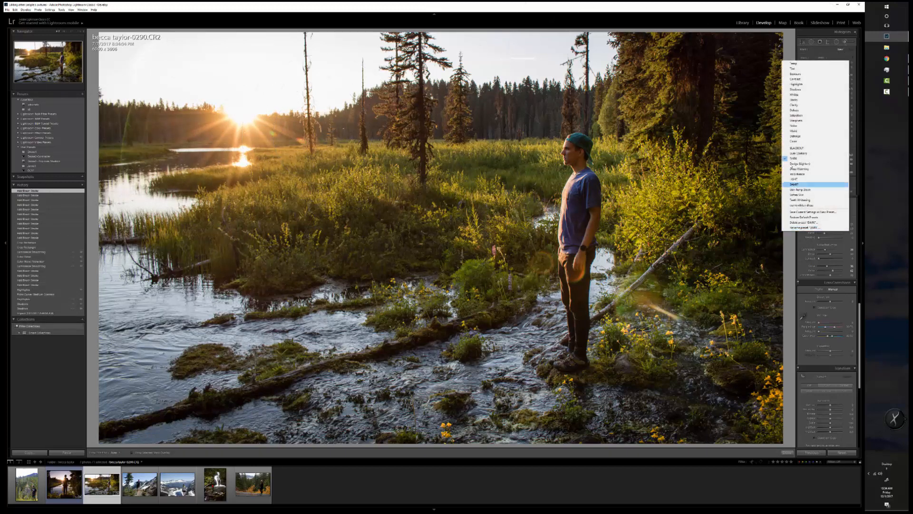
left_click(794, 126)
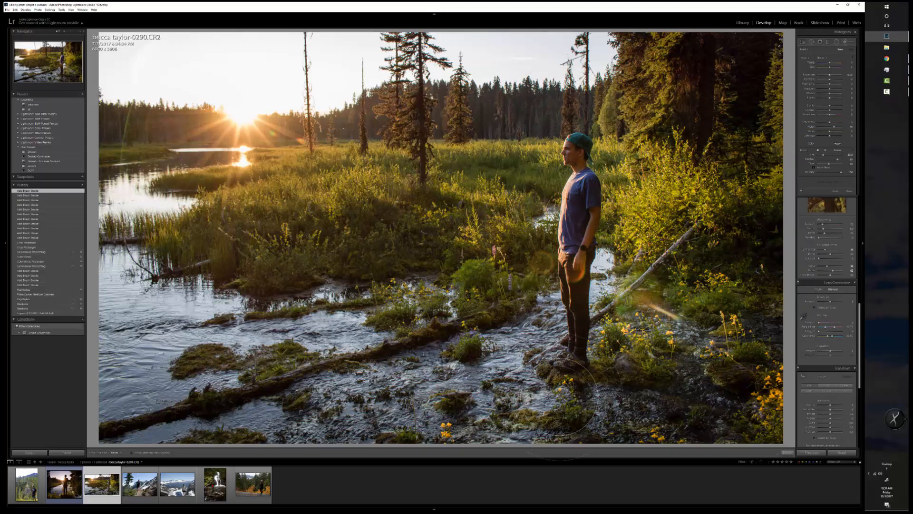
left_click(562, 404)
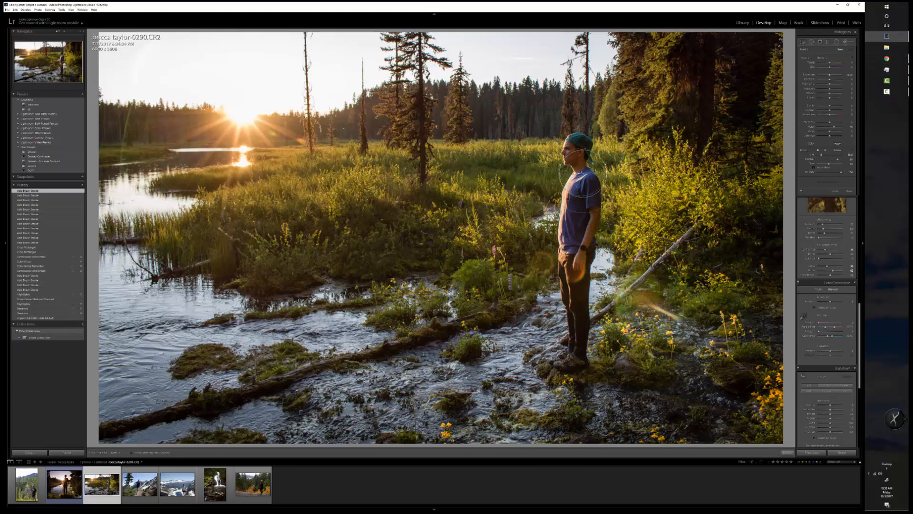
left_click(577, 164)
left_click_drag(572, 155, 581, 145)
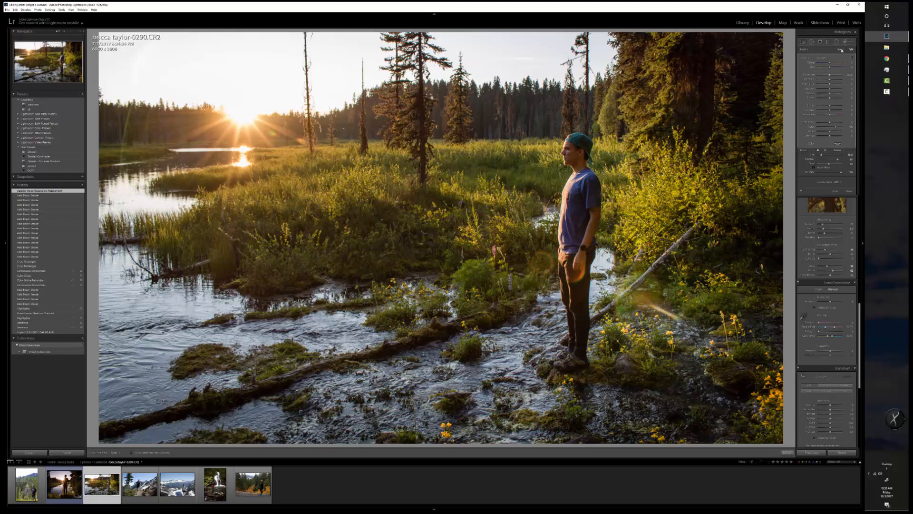
Extend the noise reduction brushing to the trees behind the man and the flowers beside the stream, then finish that brush.
scroll(752, 48, "up", 2)
key("h")
left_click_drag(690, 154, 697, 164)
key("h")
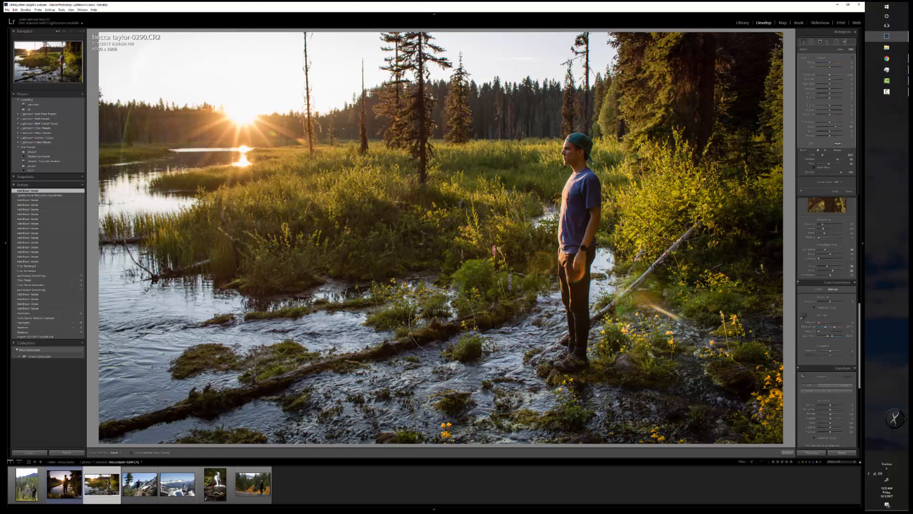
left_click(654, 369)
mouse_move(745, 364)
left_mouse_down()
mouse_move(699, 374)
mouse_move(731, 416)
mouse_move(729, 360)
left_mouse_up()
left_click(840, 50)
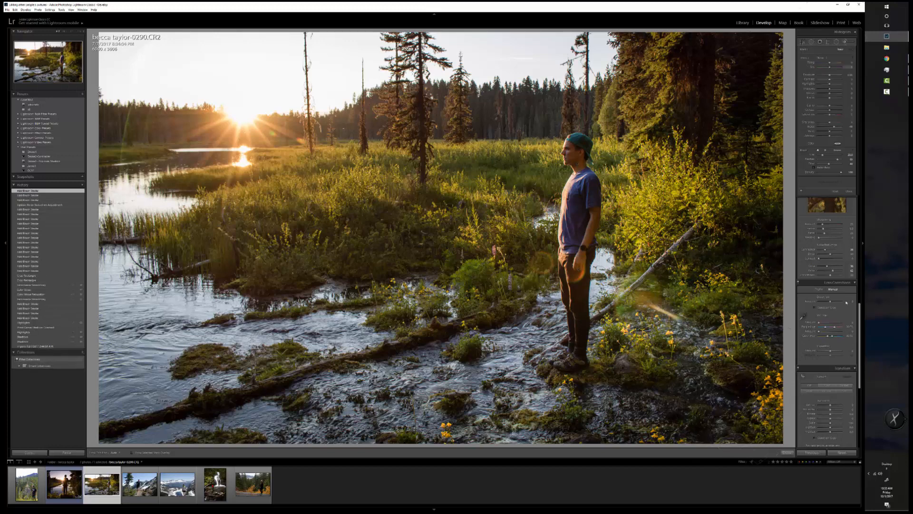
Compare the stream portrait with the previous silhouette photo and raise the highlight saturation in split toning for a warmer tint.
left_click(861, 319)
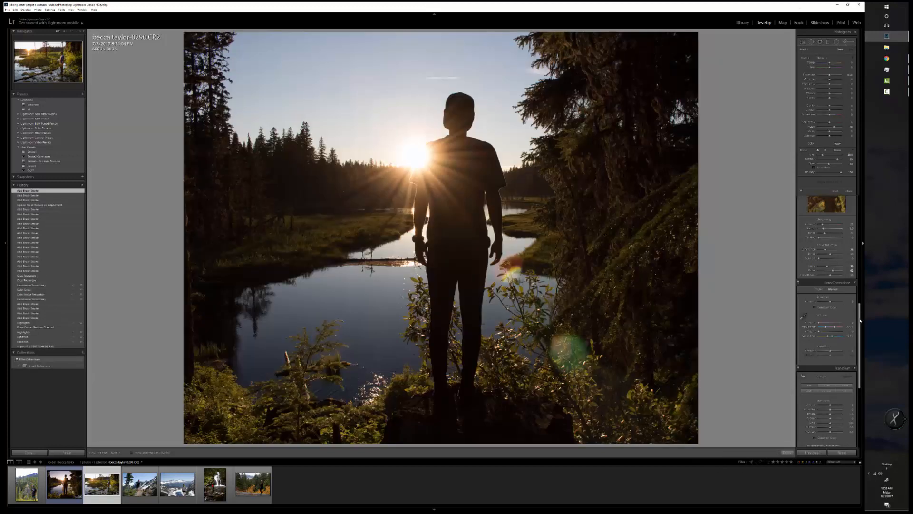
left_click(861, 317)
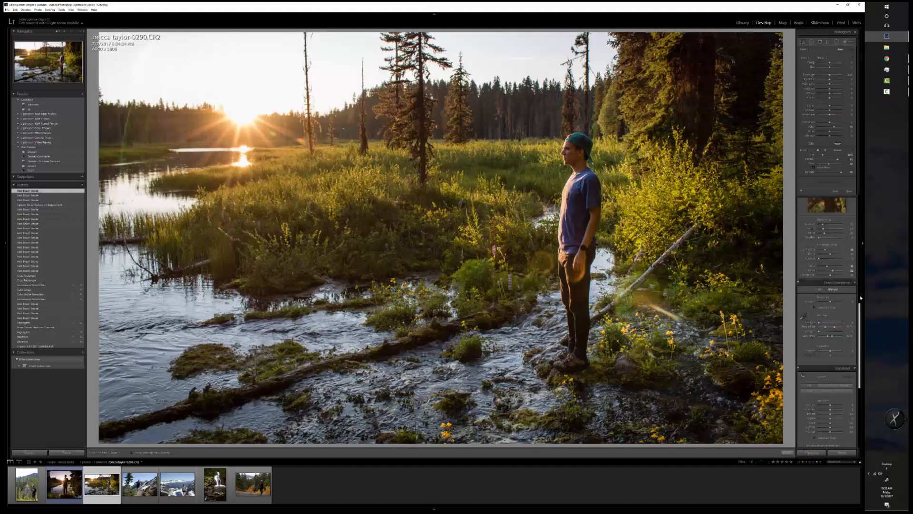
left_click_drag(859, 305, 859, 264)
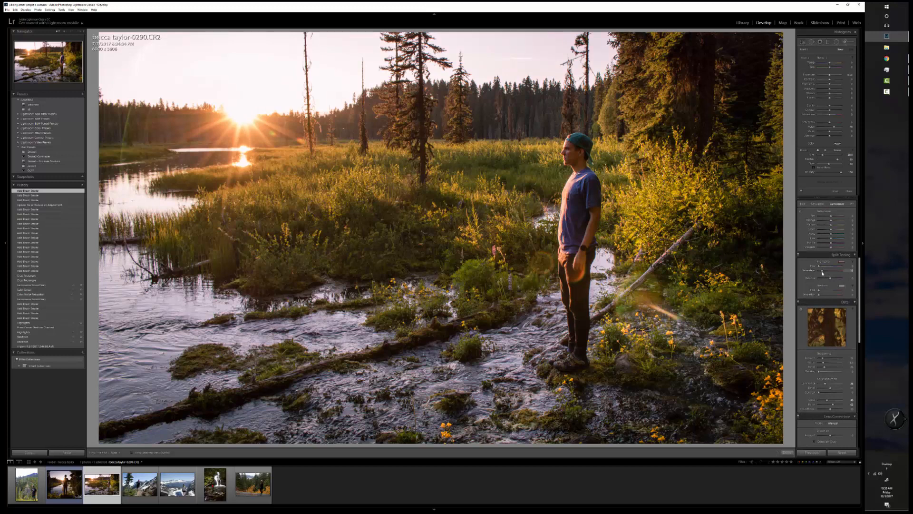
left_click(822, 271)
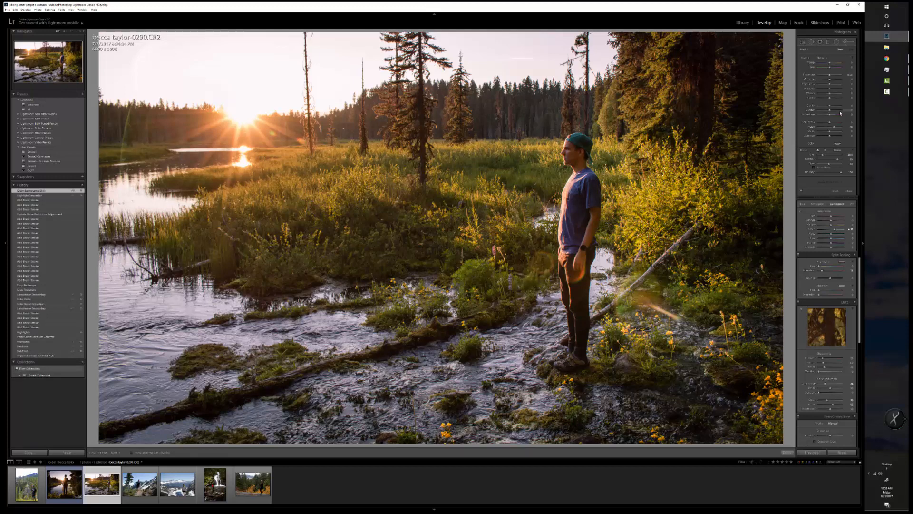
Start a new darkening brush adjustment from a saved preset and paint over the bushes and trees behind the man.
left_click(845, 42)
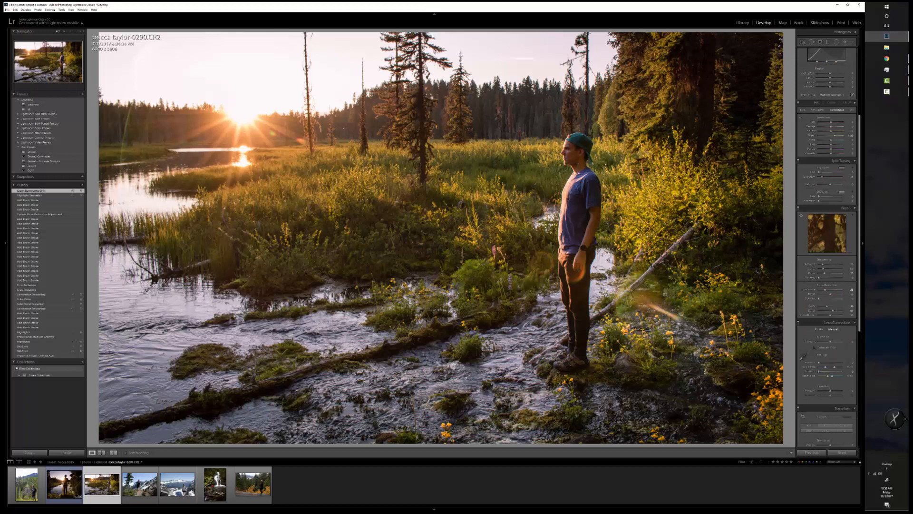
left_click(844, 42)
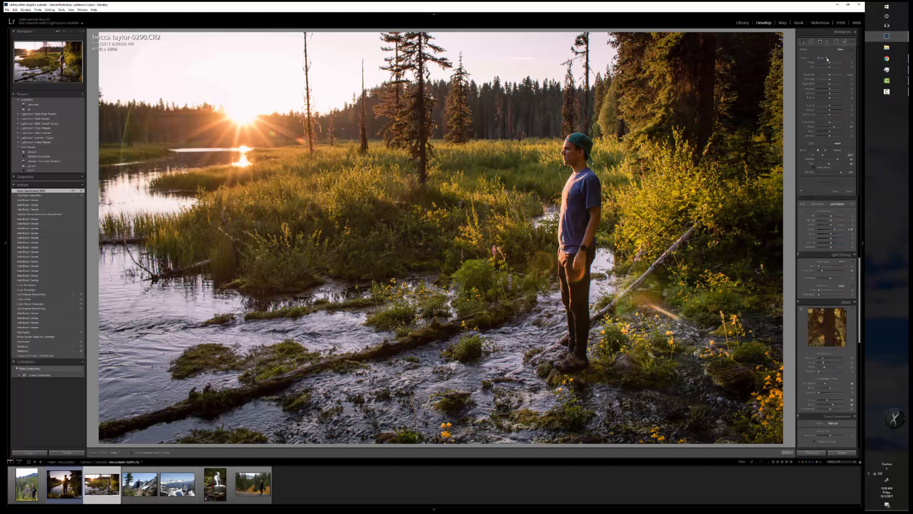
left_click(827, 58)
left_click(825, 157)
left_click_drag(769, 186, 779, 167)
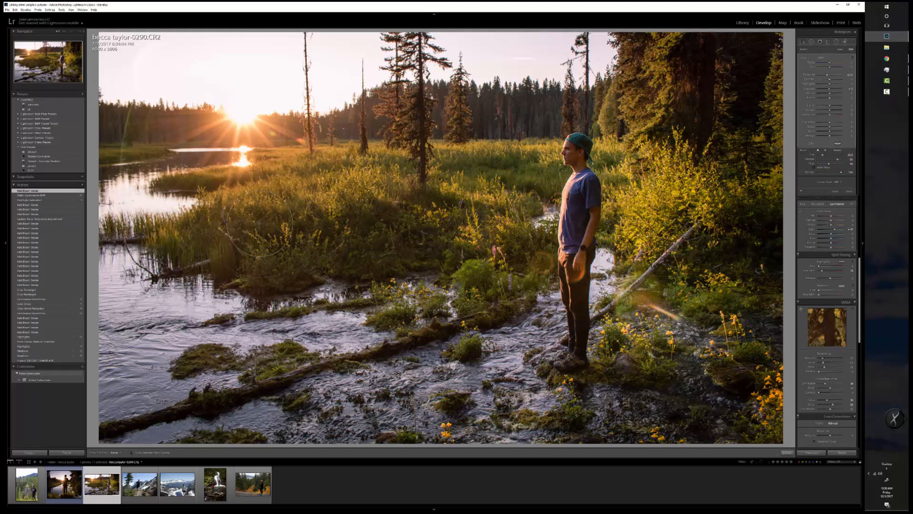
Extend the darkening brush over the meadow grass, the stream bank and the bushes beside the man.
left_click_drag(259, 224, 271, 218)
left_click_drag(421, 204, 495, 188)
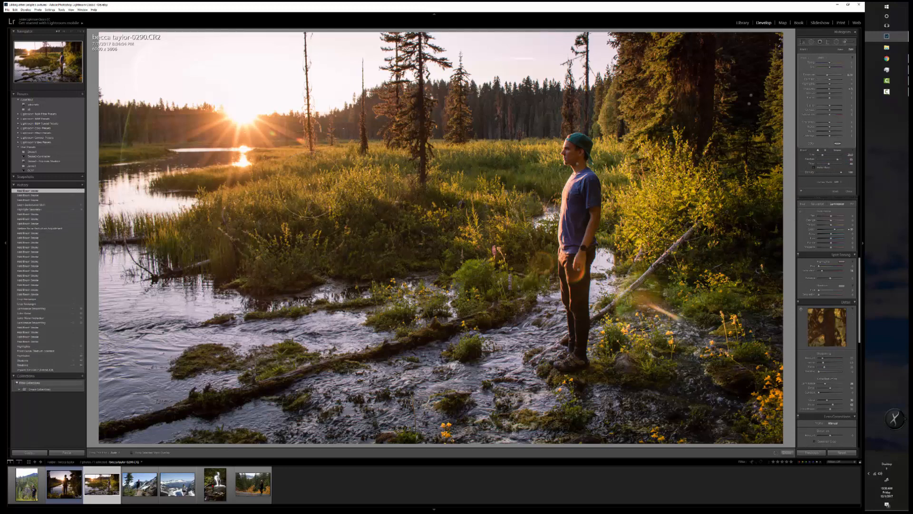
mouse_move(308, 186)
left_mouse_down()
mouse_move(204, 241)
mouse_move(210, 247)
left_mouse_up()
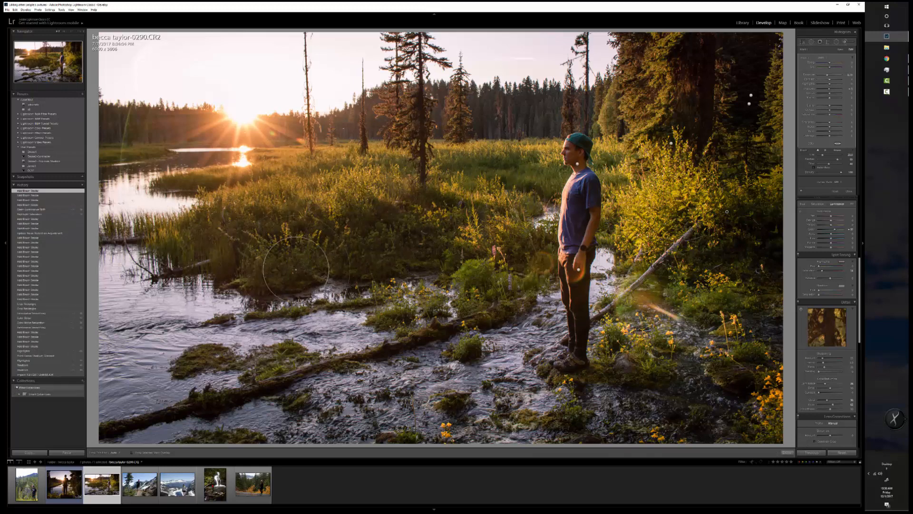
left_click_drag(297, 270, 336, 269)
mouse_move(510, 266)
left_mouse_down()
mouse_move(507, 285)
mouse_move(513, 277)
left_mouse_up()
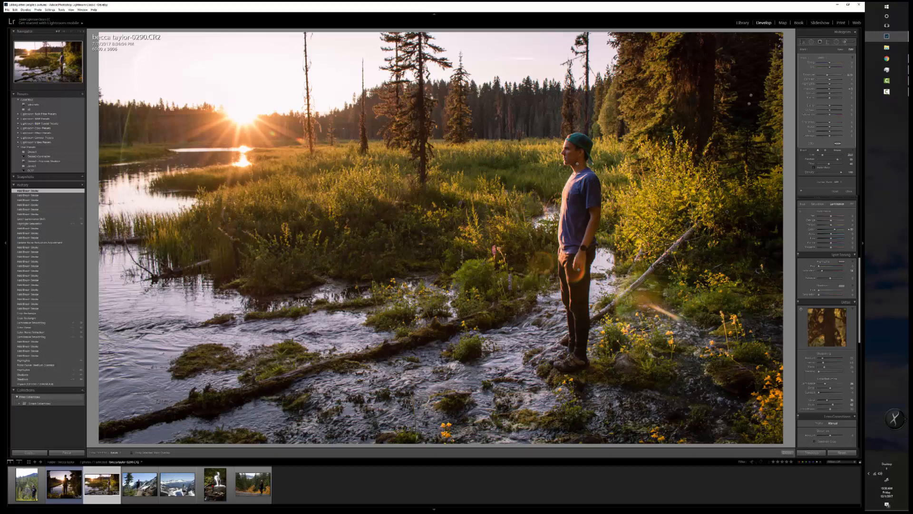
Brush the darkening adjustment along the distant tree line and across the sky above the sun, and finish that brush.
left_click(571, 97)
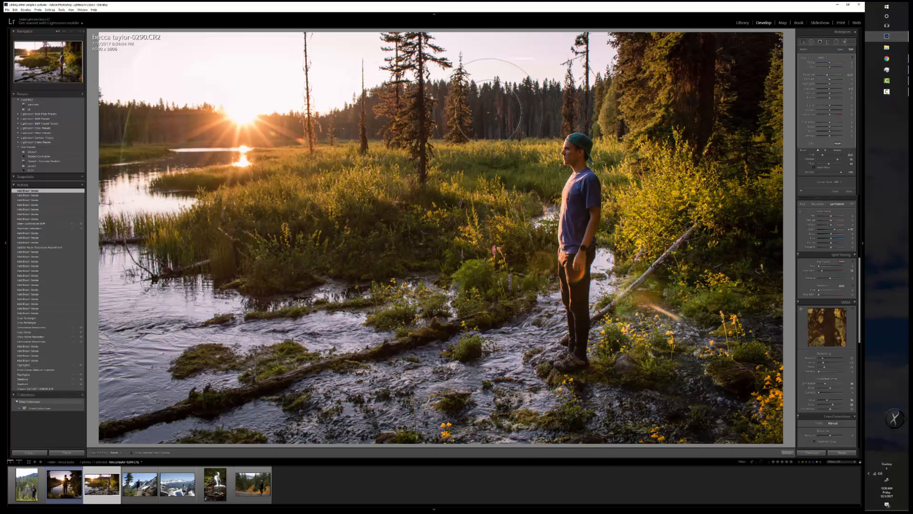
left_click(516, 114)
mouse_move(274, 124)
left_mouse_down()
mouse_move(122, 127)
mouse_move(260, 127)
left_mouse_up()
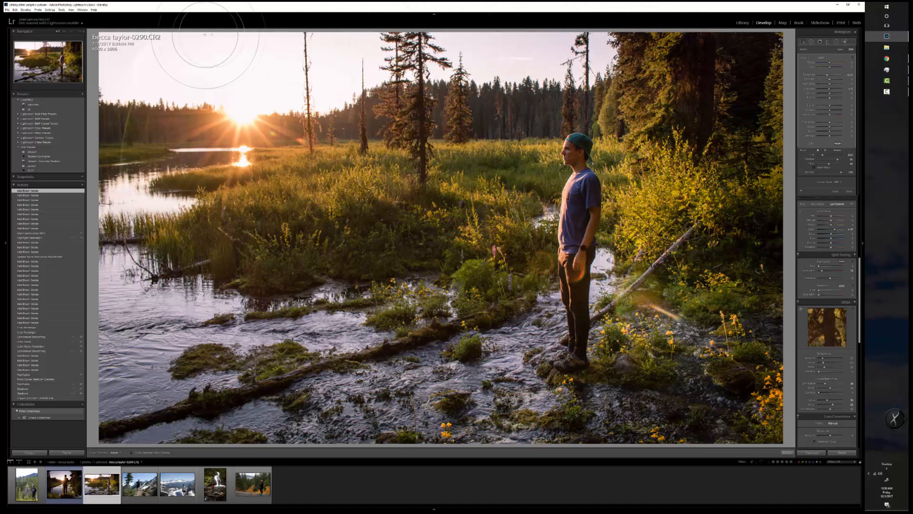
mouse_move(95, 55)
left_mouse_down()
mouse_move(326, 55)
mouse_move(314, 74)
mouse_move(328, 64)
left_mouse_up()
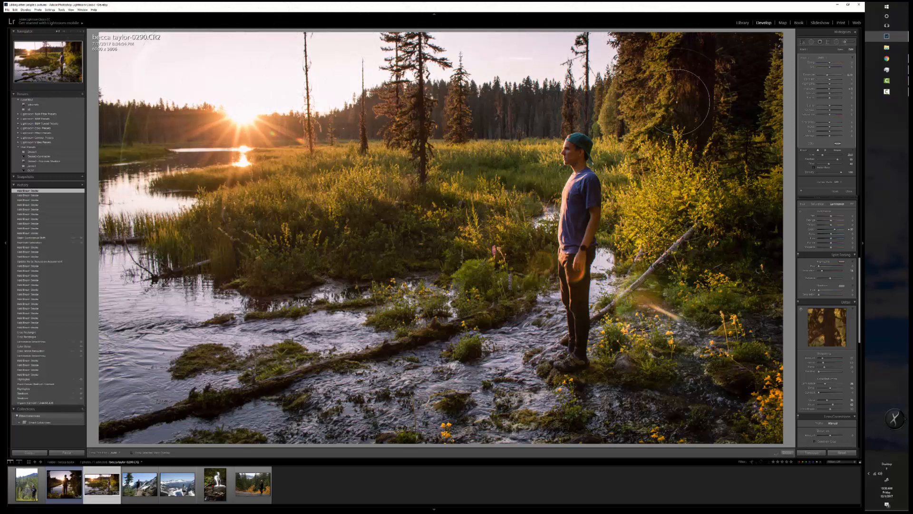
key("h")
left_click(845, 42)
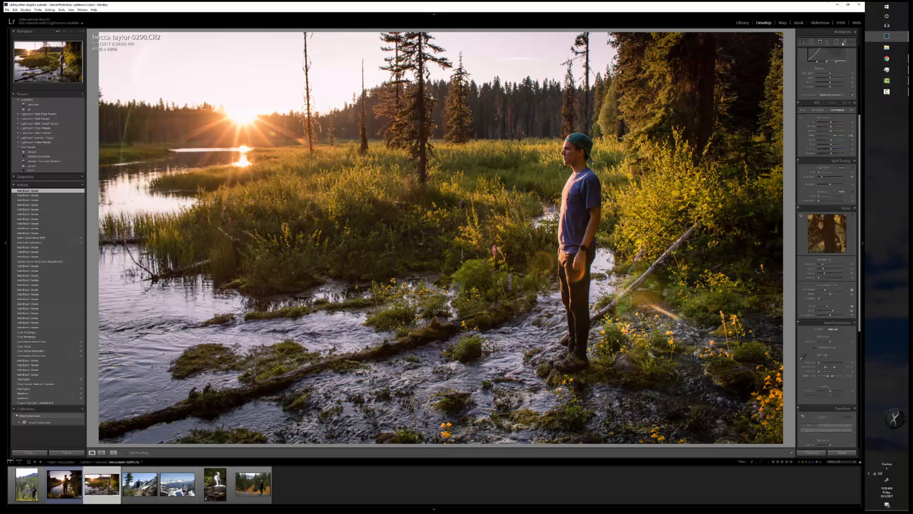
Label the finished stream portrait Blue and compare it with its unedited version.
key("9")
key("backslash")
key("backslash")
key("backslash")
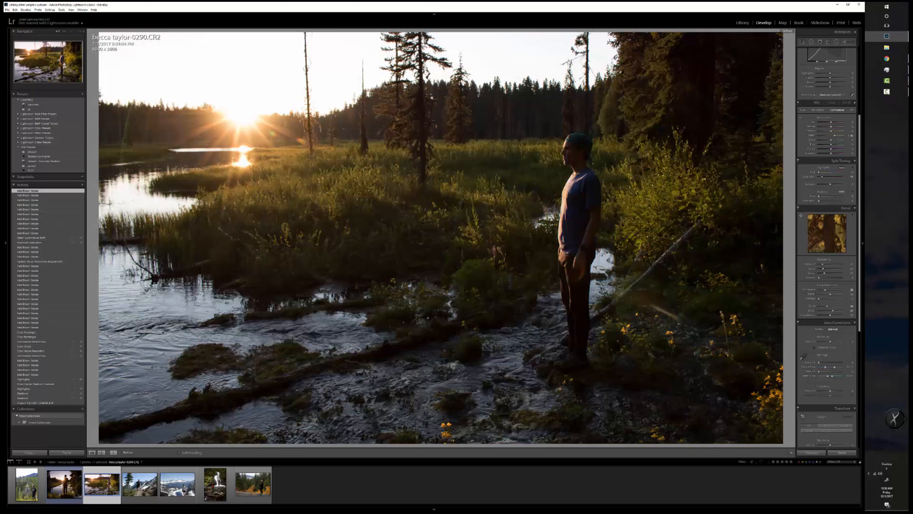
key("backslash")
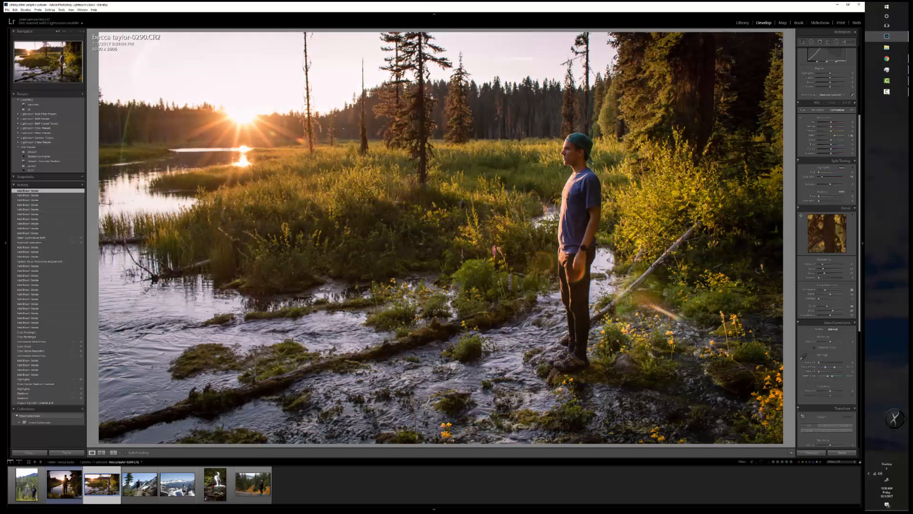
key("backslash")
key("backslash")
Go to the trail runner photo and straighten it slightly with the Crop tool, checking it with the surroundings dimmed.
key("Right")
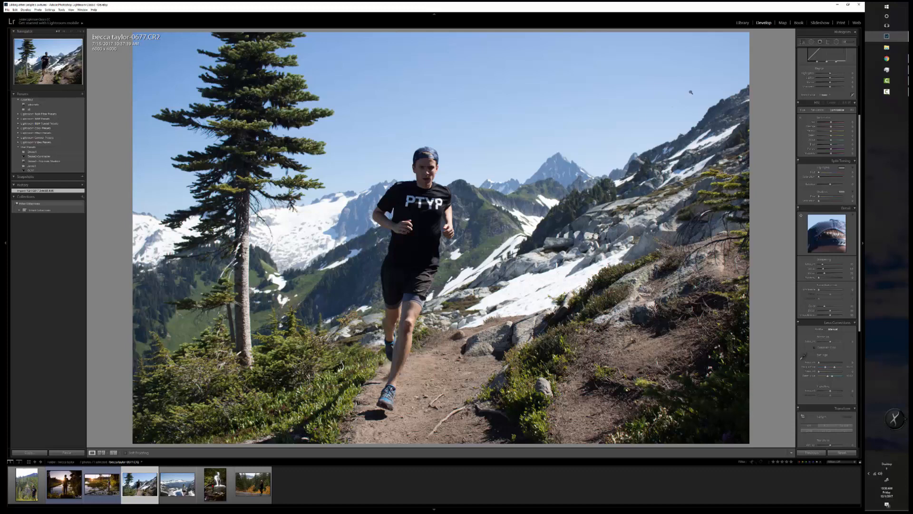
left_click(802, 42)
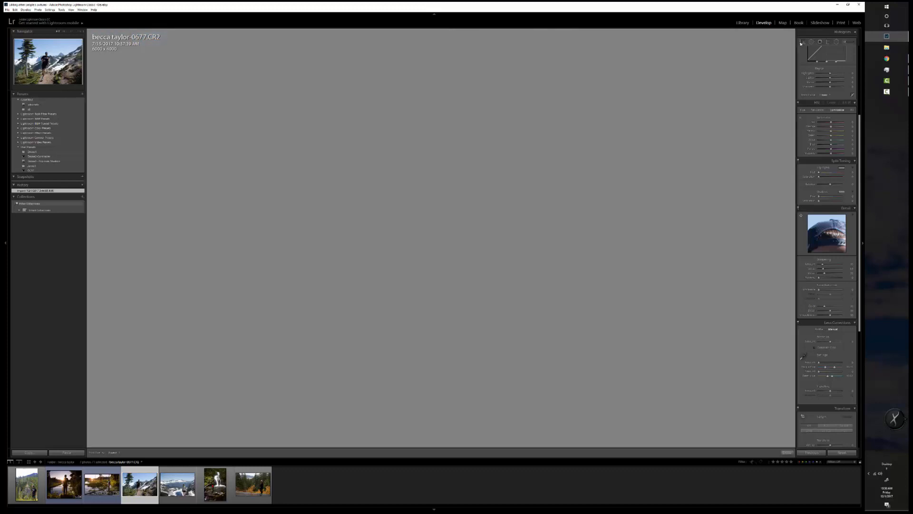
left_click_drag(780, 62, 782, 66)
key("l")
key("l")
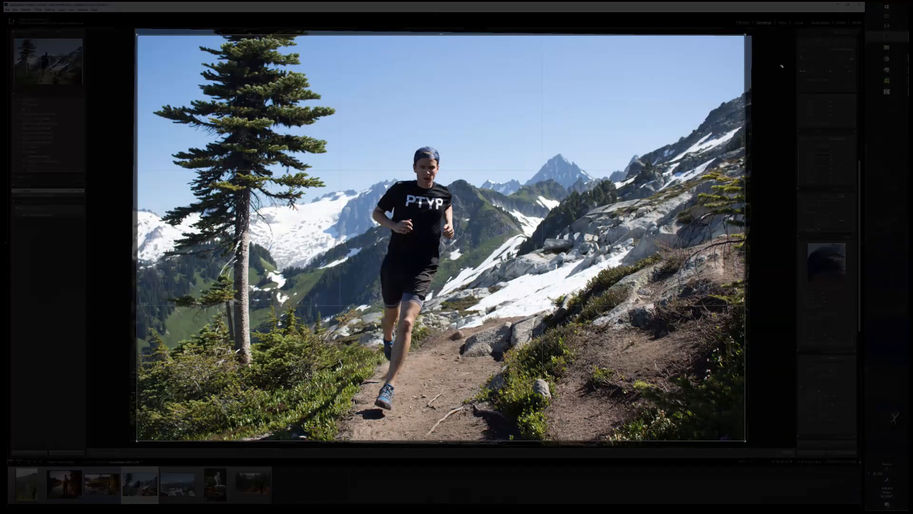
left_click_drag(753, 129, 754, 129)
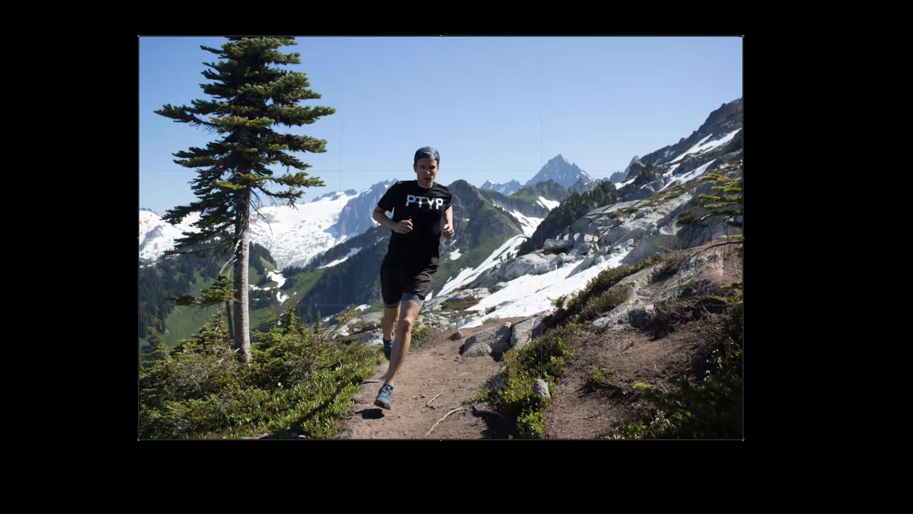
key("l")
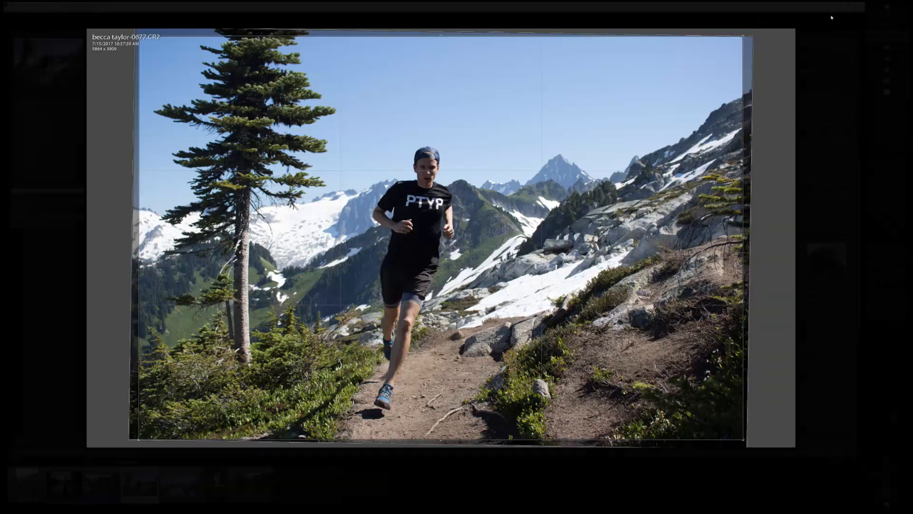
left_click(804, 42)
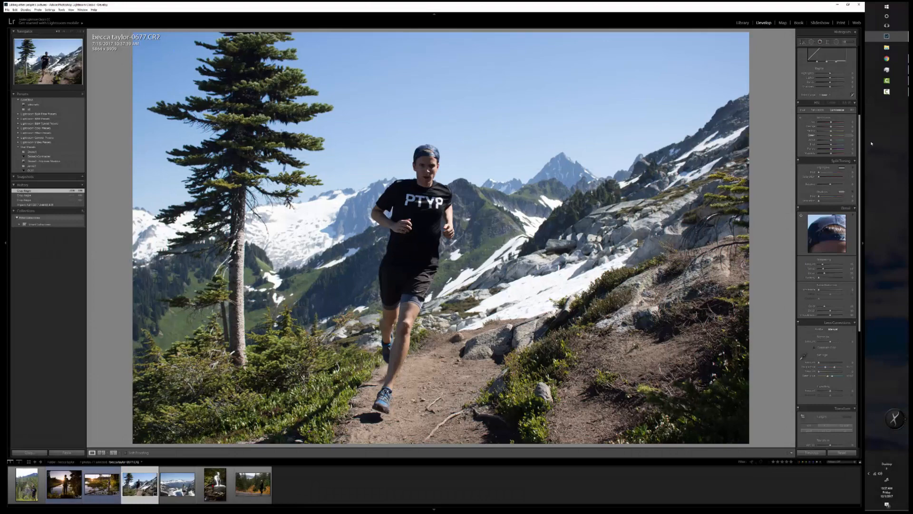
Add a slight shadow tint with split toning and set the runner photo's tone curve to Medium Contrast.
left_click(822, 201)
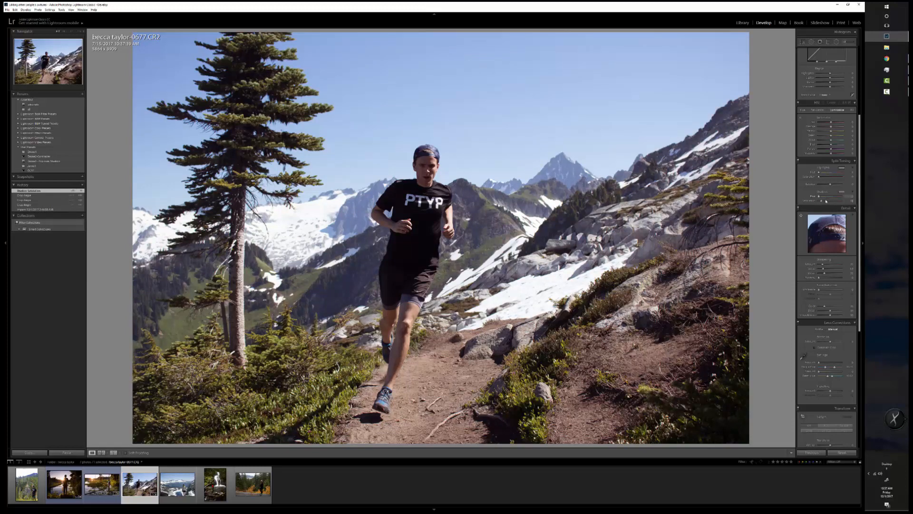
left_click(820, 202)
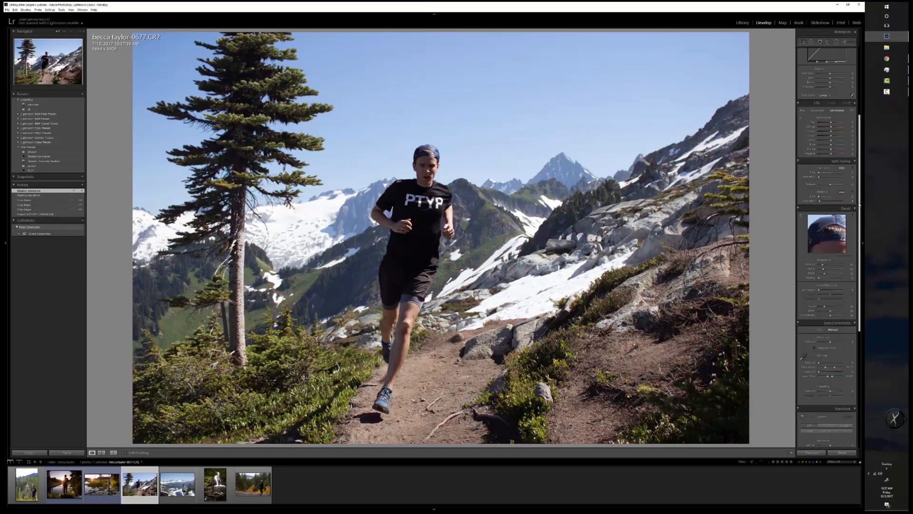
scroll(848, 119, "up", 3)
left_click(830, 221)
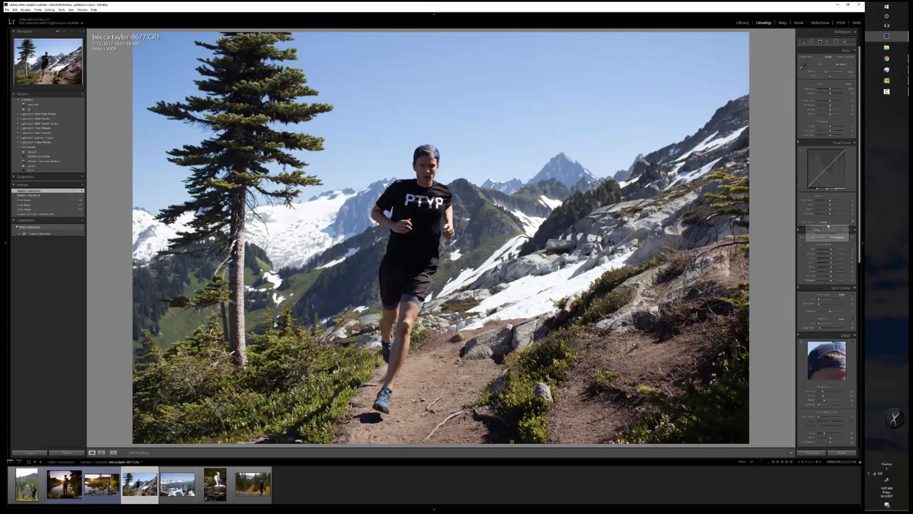
left_click(827, 233)
Raise the runner photo's Shadows and lower its Highlights.
left_click(839, 105)
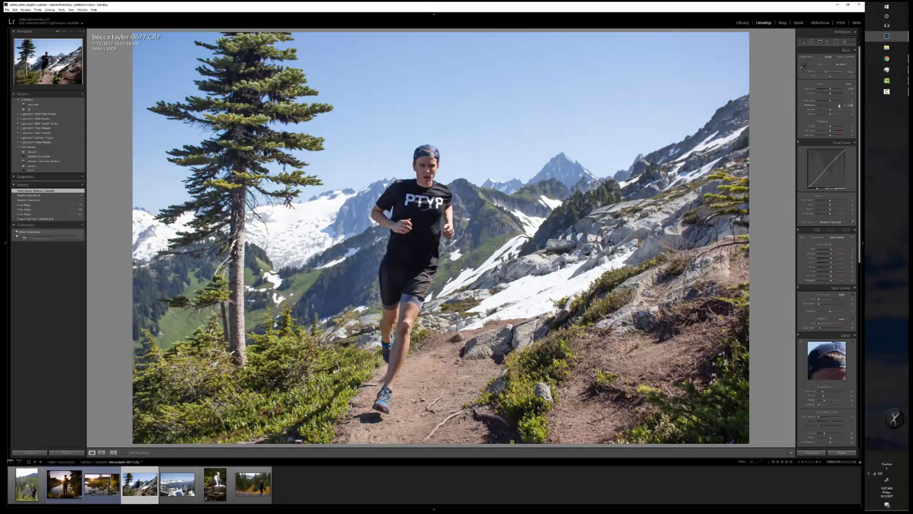
left_click(823, 101)
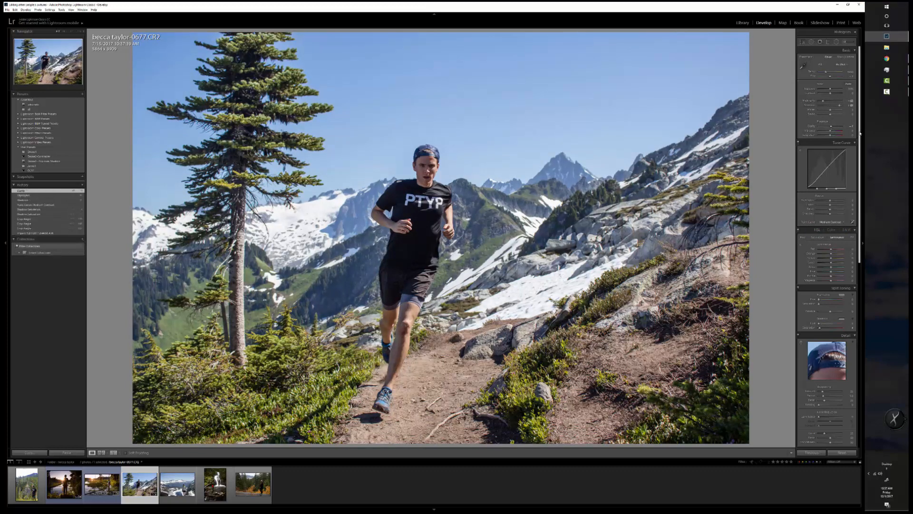
Add a small amount of Dehaze to the runner photo and increase its exposure slightly.
left_click_drag(860, 134, 859, 347)
left_click(831, 357)
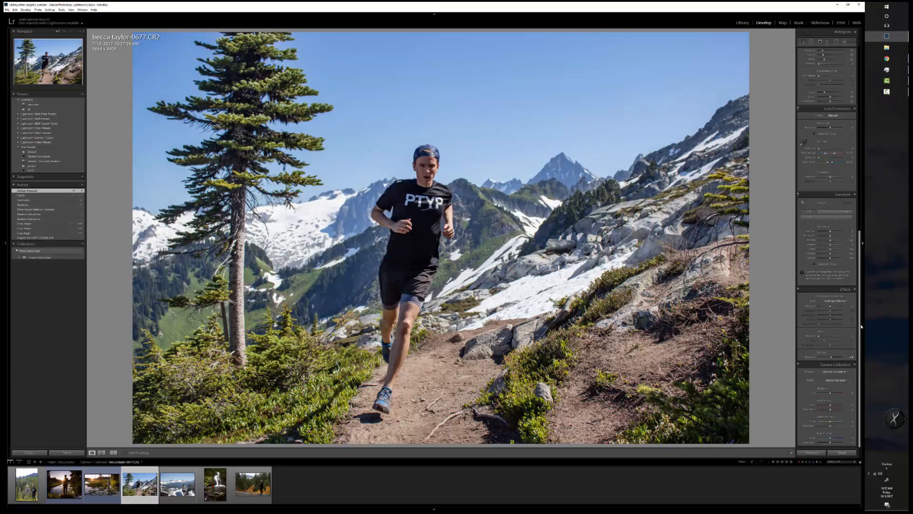
left_click_drag(859, 326, 860, 141)
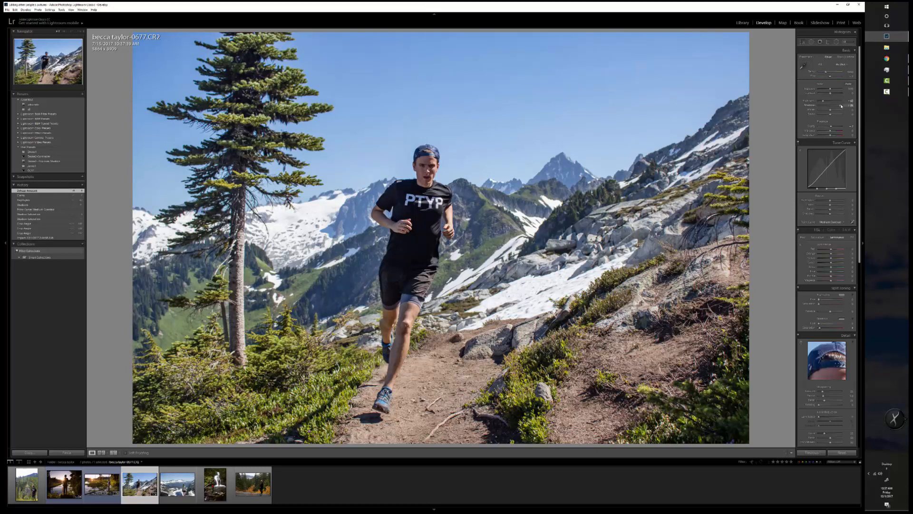
left_click_drag(830, 89, 831, 90)
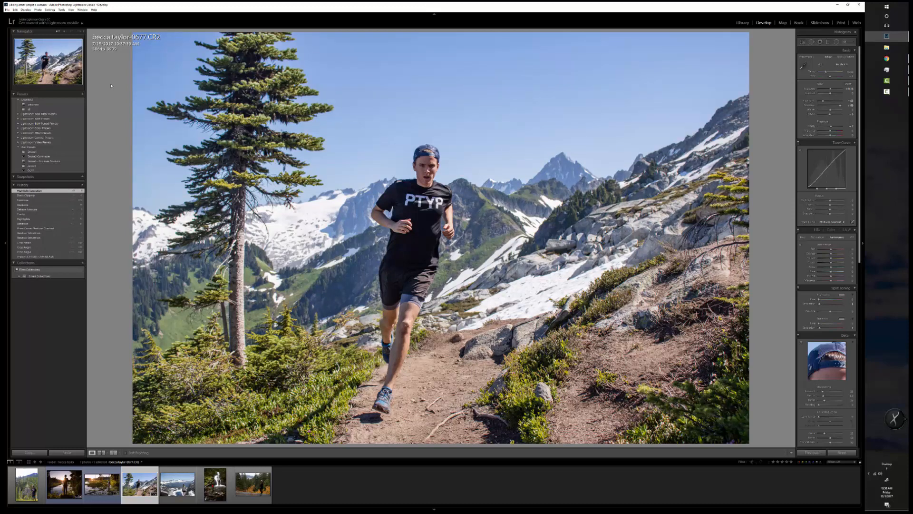
Save the current develop settings as a new preset named "sl" in the custom preset folder.
left_click(83, 95)
left_click(295, 159)
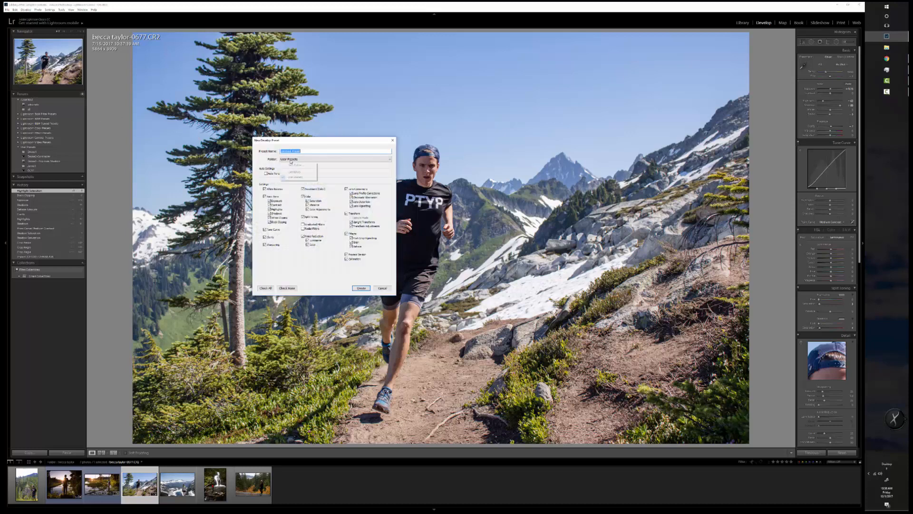
left_click(294, 171)
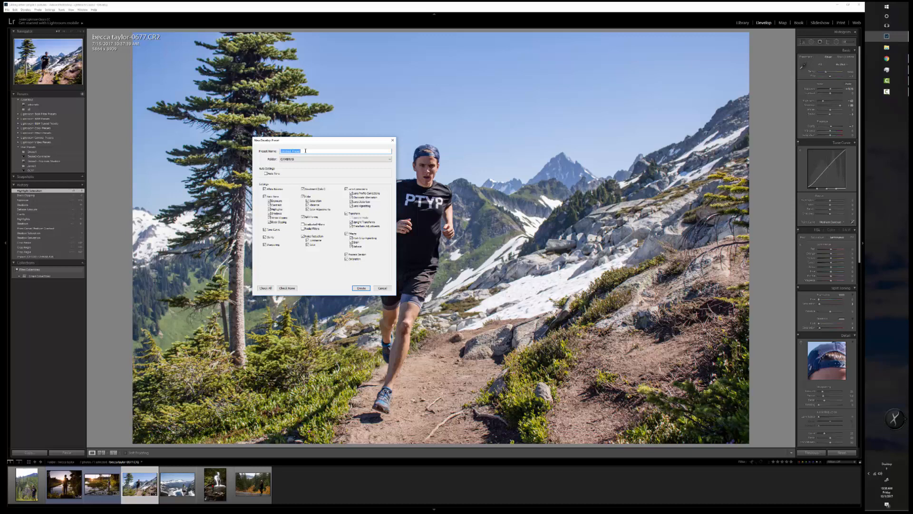
type("sl")
left_click(361, 288)
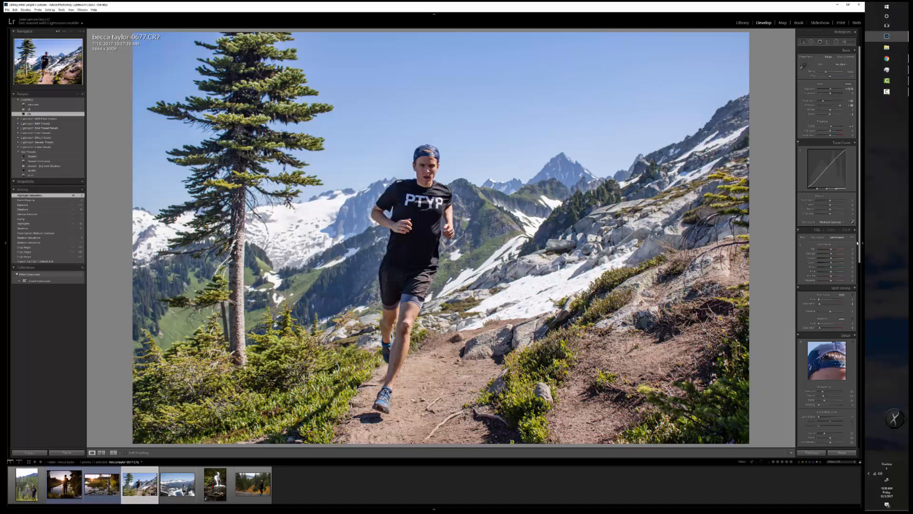
Raise the luminance and colour noise reduction on the runner photo.
scroll(833, 257, "down", 5)
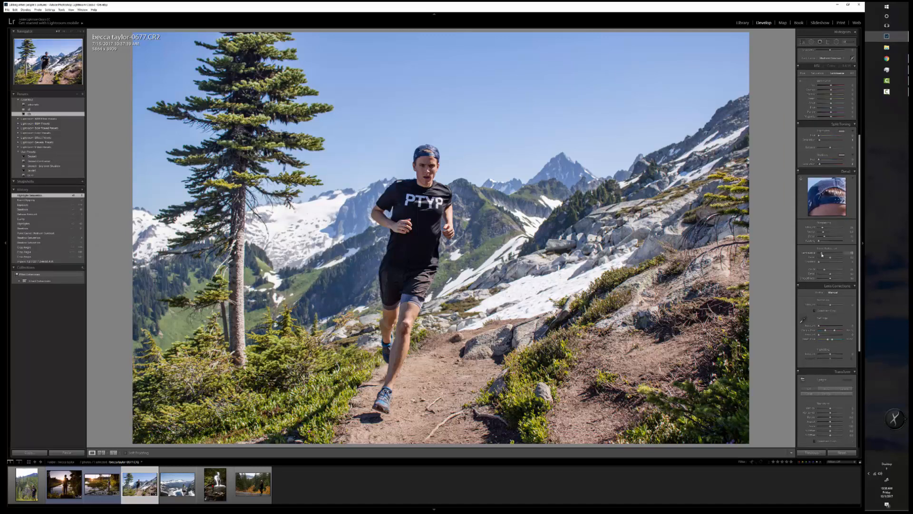
left_click_drag(822, 254, 826, 269)
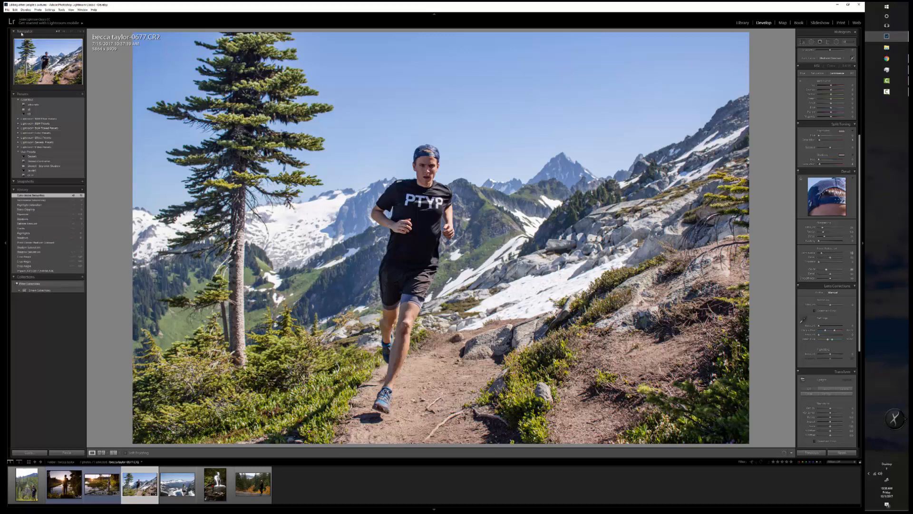
Update the newly saved preset with the current develop settings, including the noise reduction changes.
right_click(58, 116)
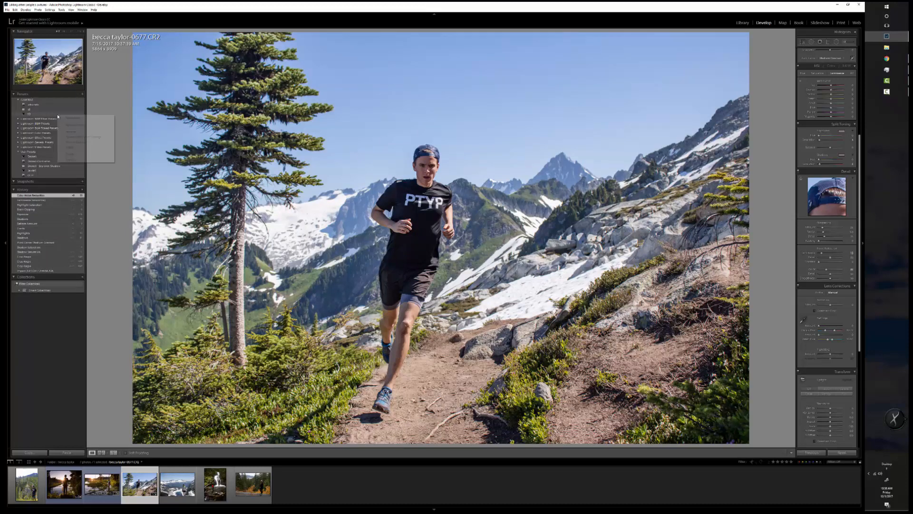
left_click(83, 138)
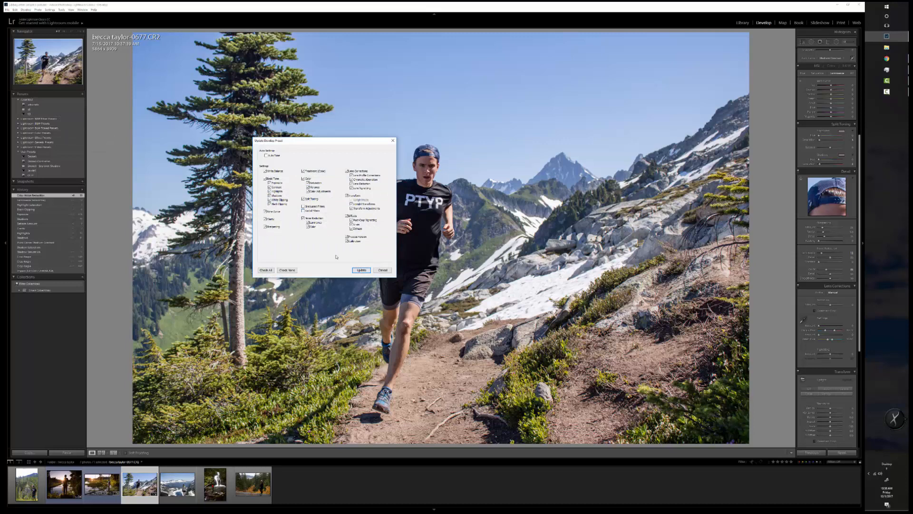
left_click(362, 271)
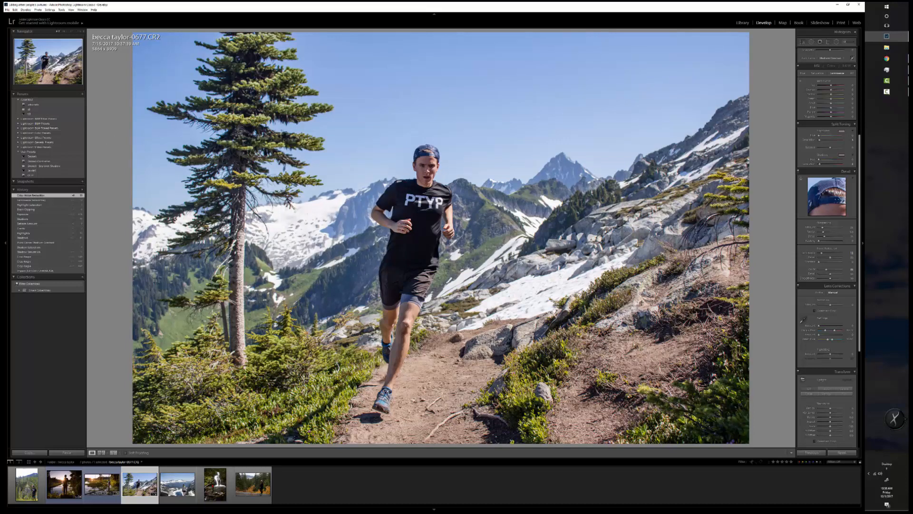
Synchronize the runner photo's develop settings to the next photo in the filmstrip.
left_click(845, 42)
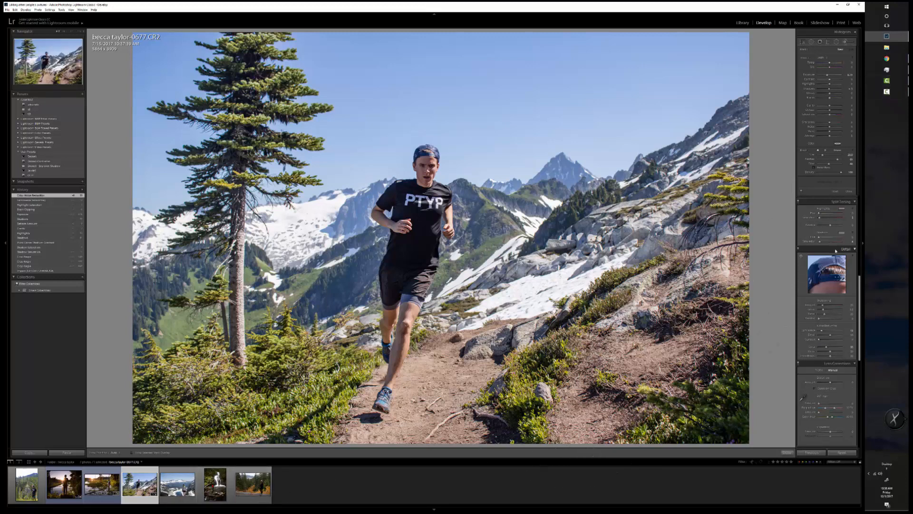
left_click_drag(858, 277, 862, 190)
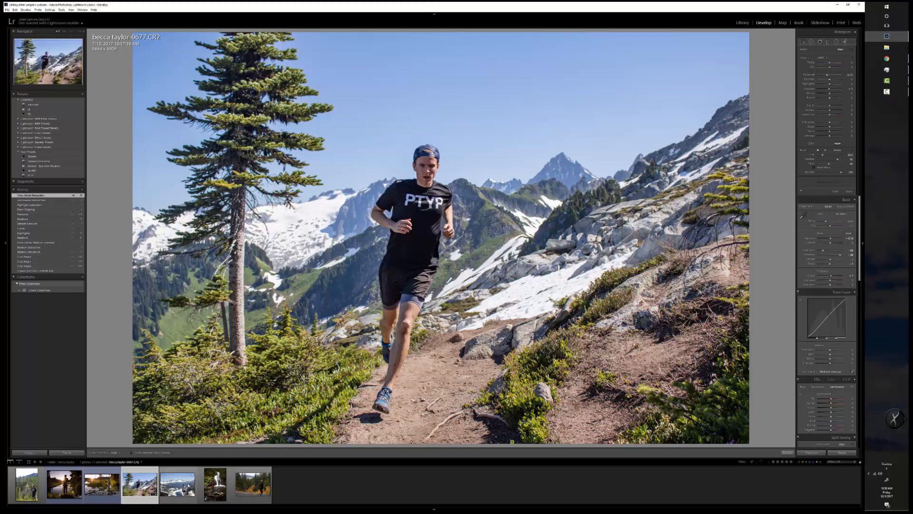
left_click(177, 484, "ctrl")
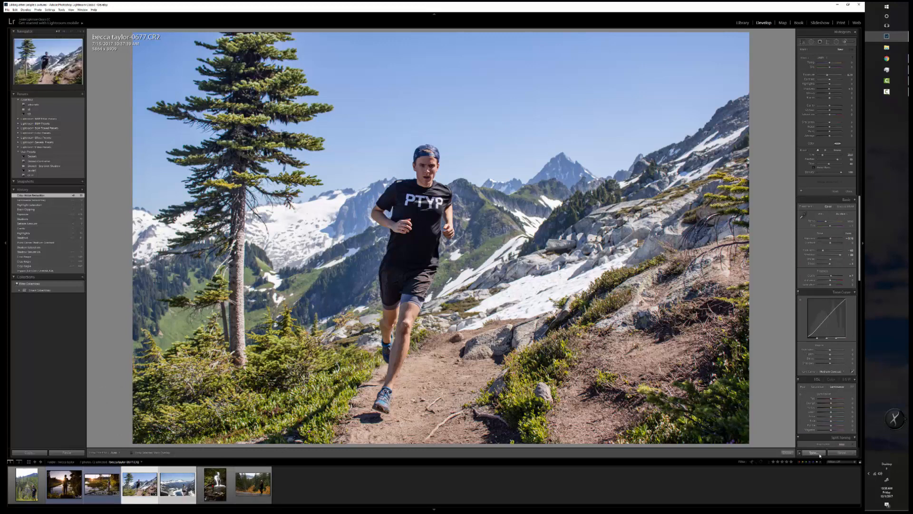
left_click(813, 452)
key("Return")
Paint DARK adjustment brush strokes over the rocky hillside, the dirt slope, and the bushes below the tall tree.
left_click(821, 57)
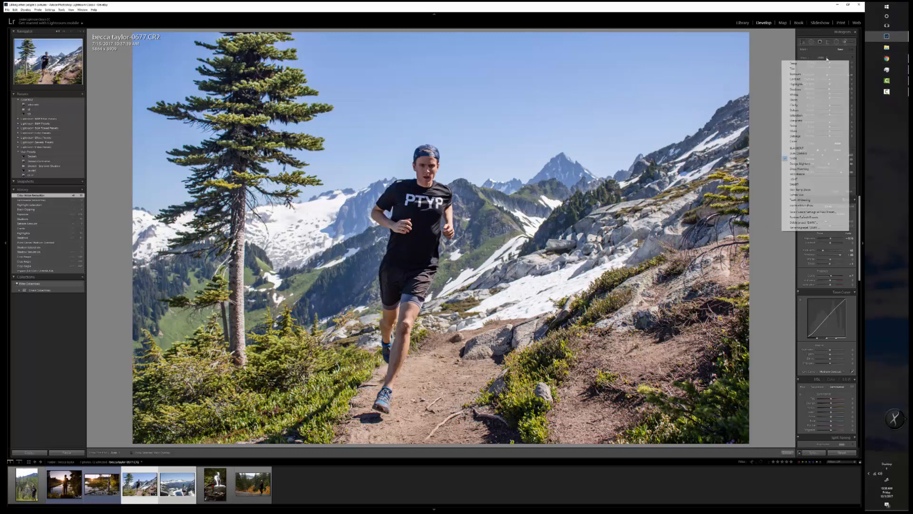
left_click(804, 161)
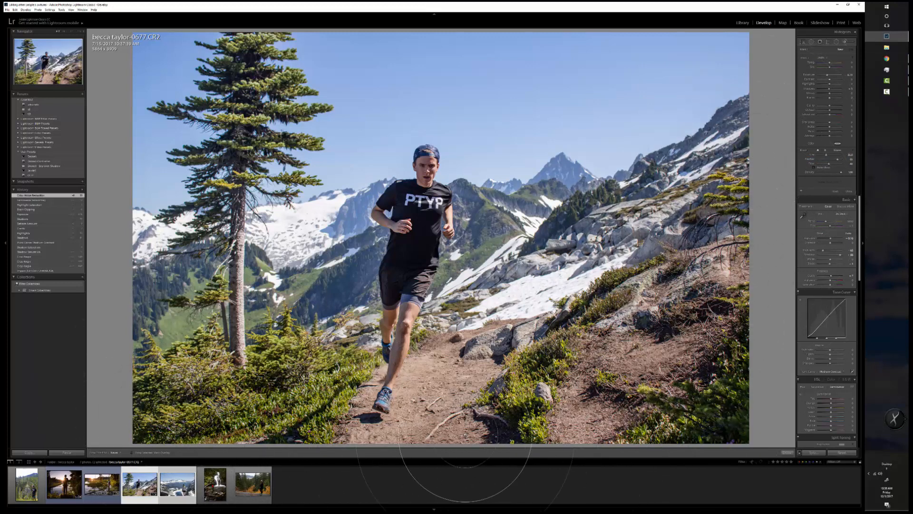
left_click(767, 176)
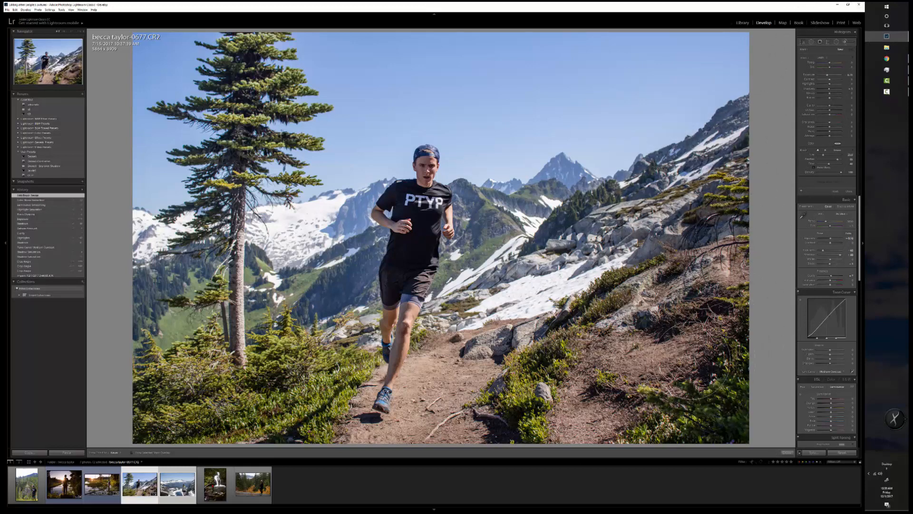
mouse_move(592, 390)
left_mouse_down()
mouse_move(621, 330)
mouse_move(571, 290)
left_mouse_up()
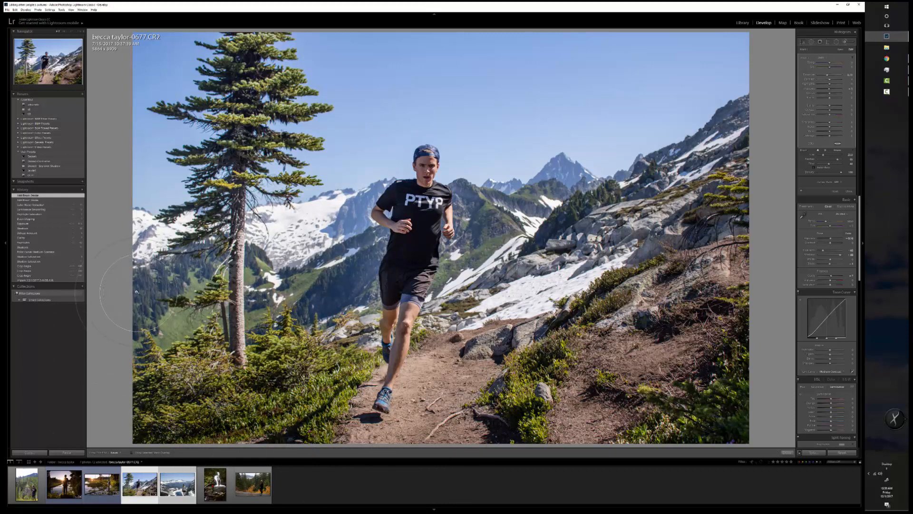
mouse_move(128, 315)
left_mouse_down()
mouse_move(140, 352)
mouse_move(286, 329)
left_mouse_up()
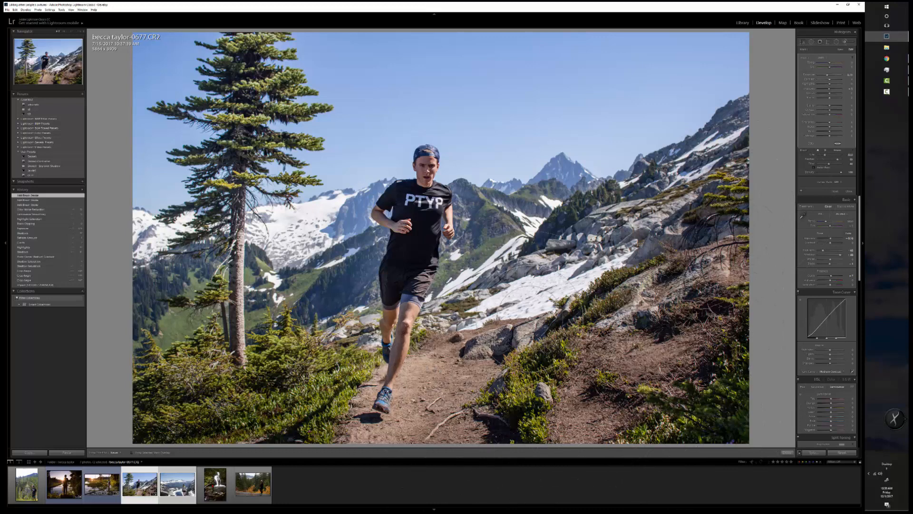
left_click_drag(530, 318, 535, 304)
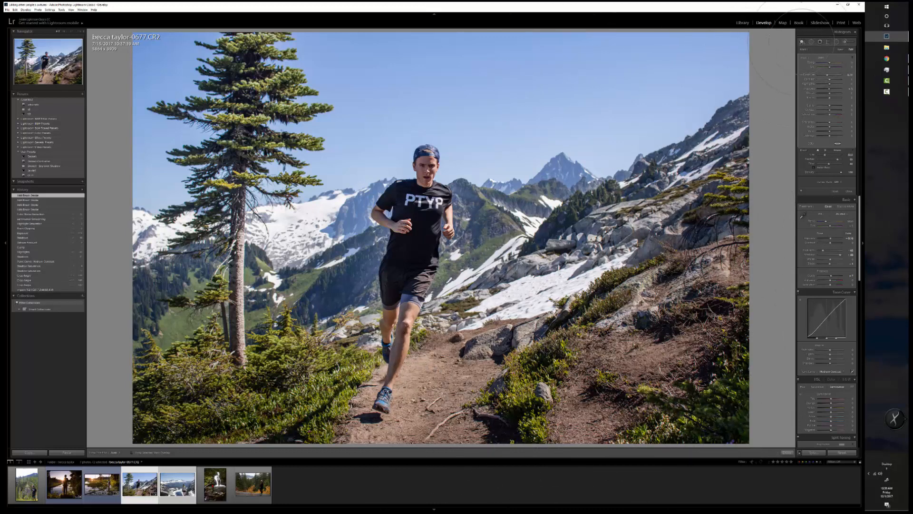
Crop sky off the top of the runner photo to about 5864 x 3607, checking the framing with the lights out.
left_click(802, 42)
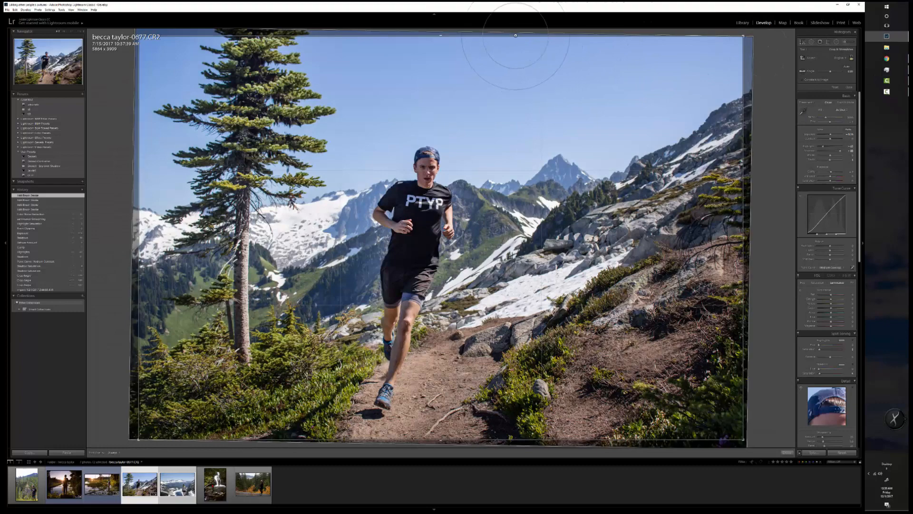
key("l")
key("l")
left_click_drag(515, 36, 511, 51)
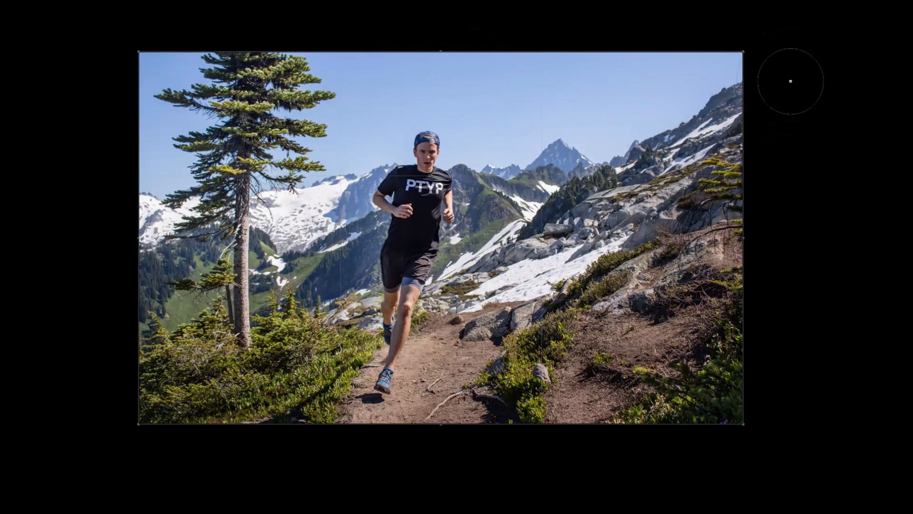
key("l")
left_click(803, 41)
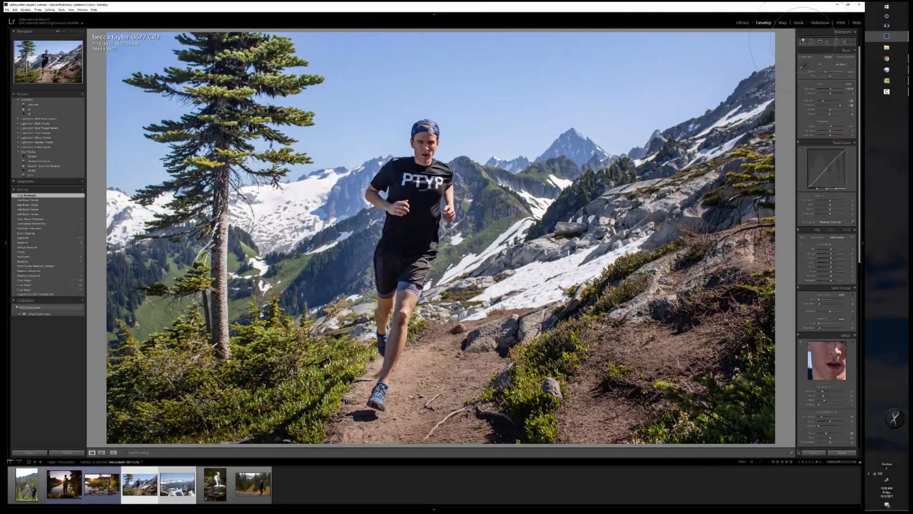
Widen the crop slightly on the hillside edge to about 5903 x 3607.
left_click(803, 41)
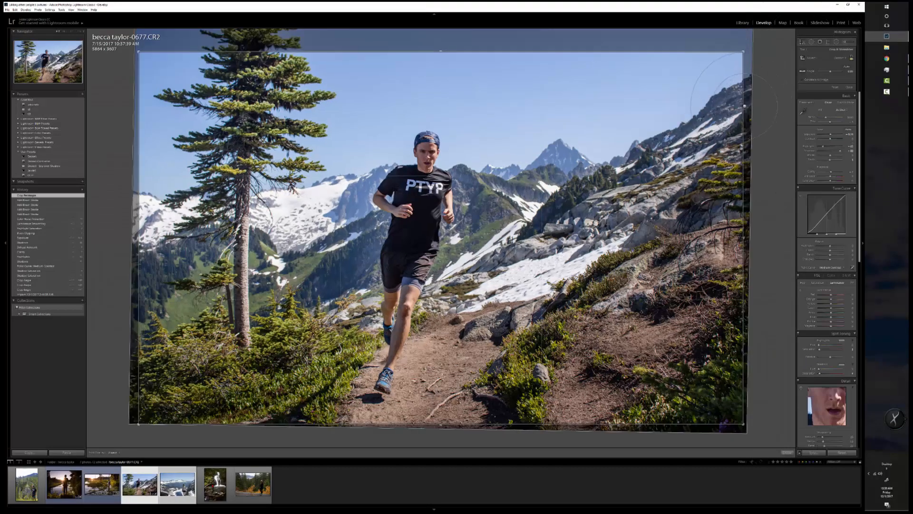
left_click_drag(744, 107, 748, 106)
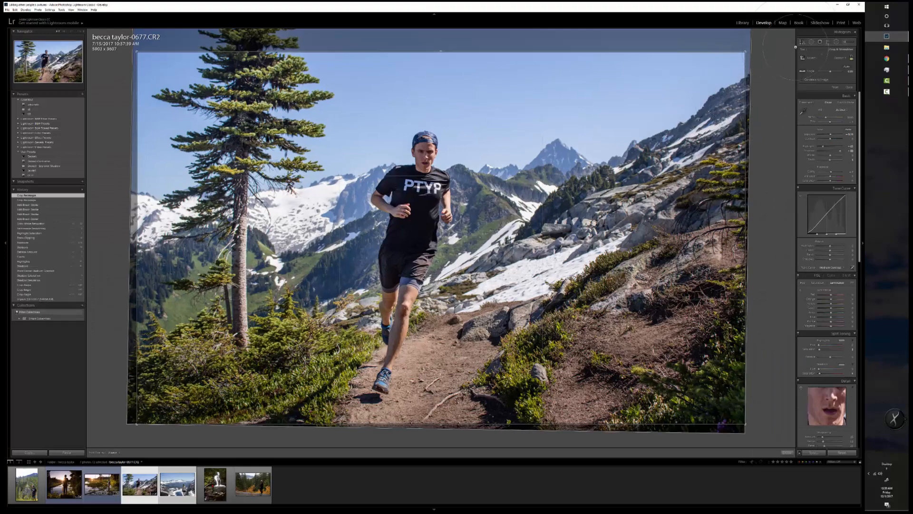
left_click(802, 42)
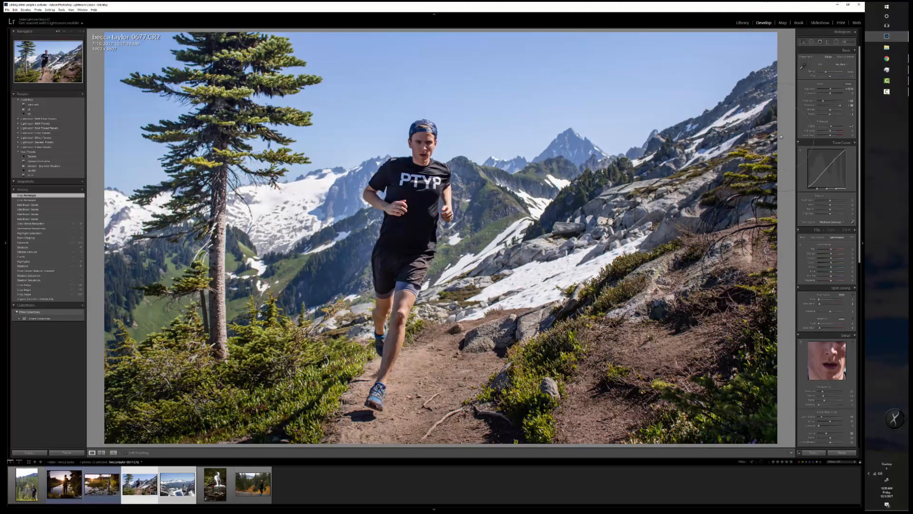
Paint more DARK brush strokes around the runner, covering the mountainside beside him and the ground near his feet.
left_click(848, 41)
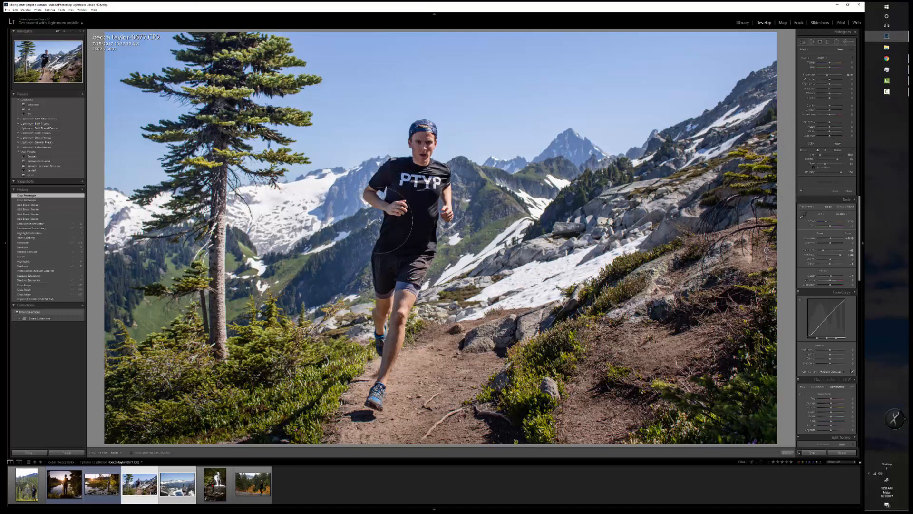
mouse_move(459, 196)
left_mouse_down()
mouse_move(436, 218)
mouse_move(456, 209)
left_mouse_up()
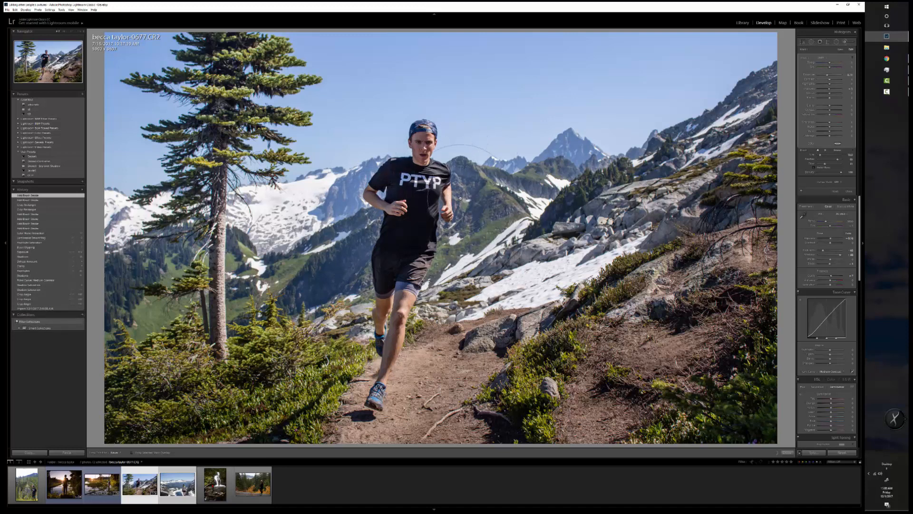
mouse_move(447, 174)
left_mouse_down()
mouse_move(461, 175)
mouse_move(469, 195)
left_mouse_up()
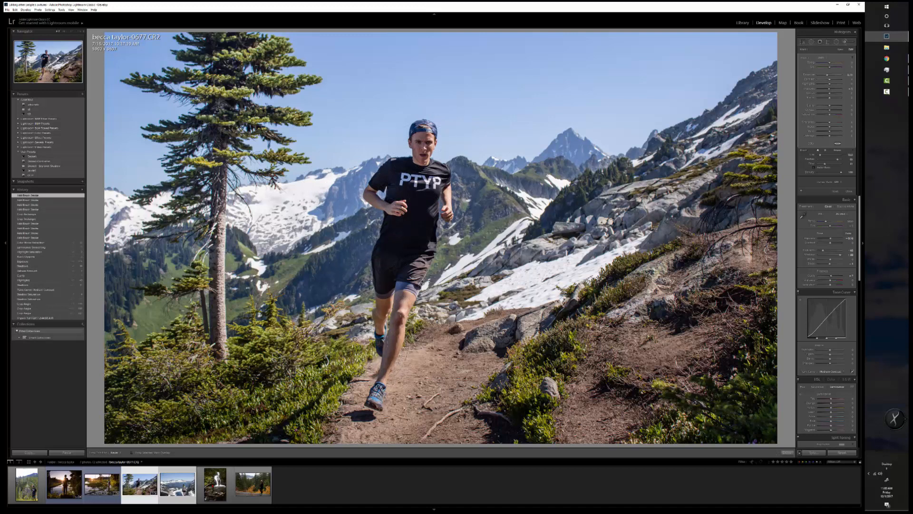
left_click(361, 359)
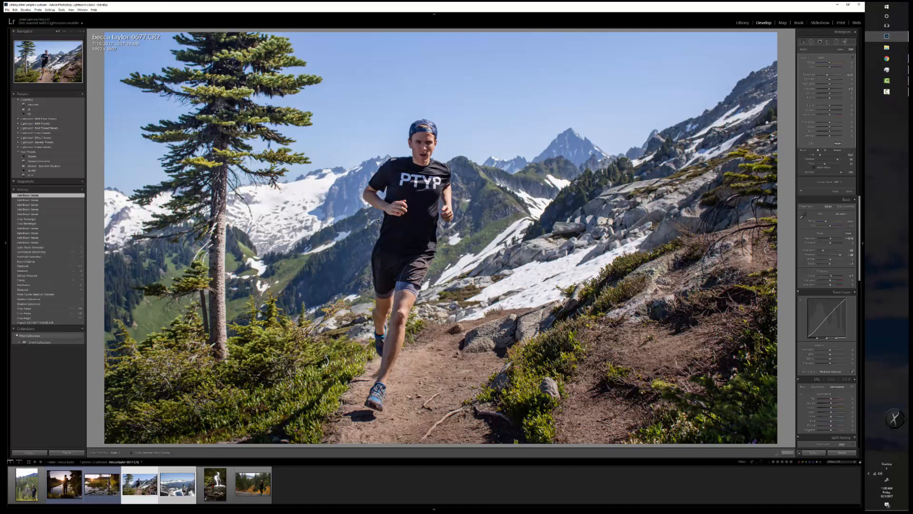
left_click(447, 234)
scroll(469, 239, "up", 3)
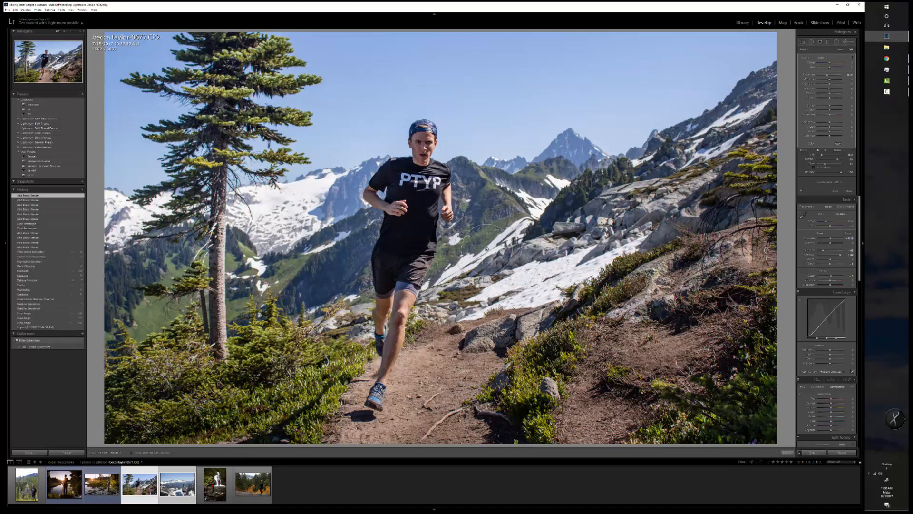
left_click(492, 248)
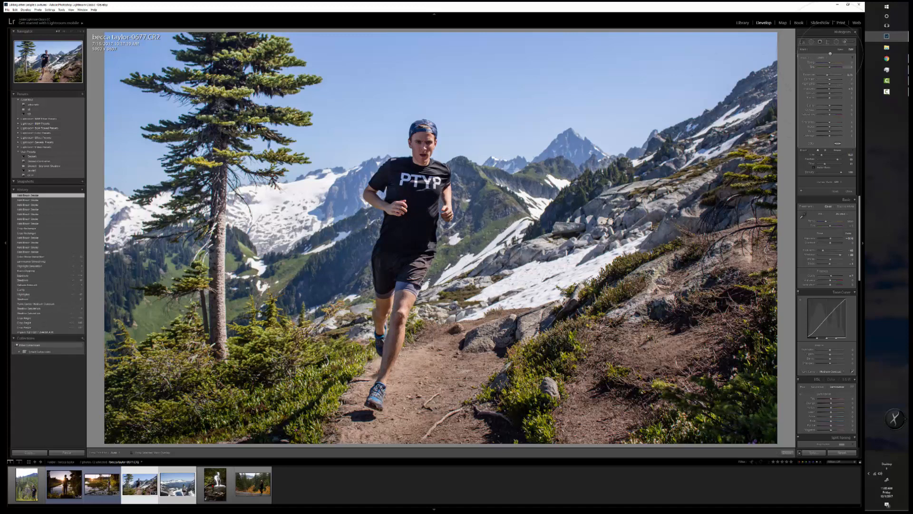
Paint a new LIGHT brush adjustment over the runner's face, torso and arms, and lower the brush's exposure slightly.
left_click(820, 57)
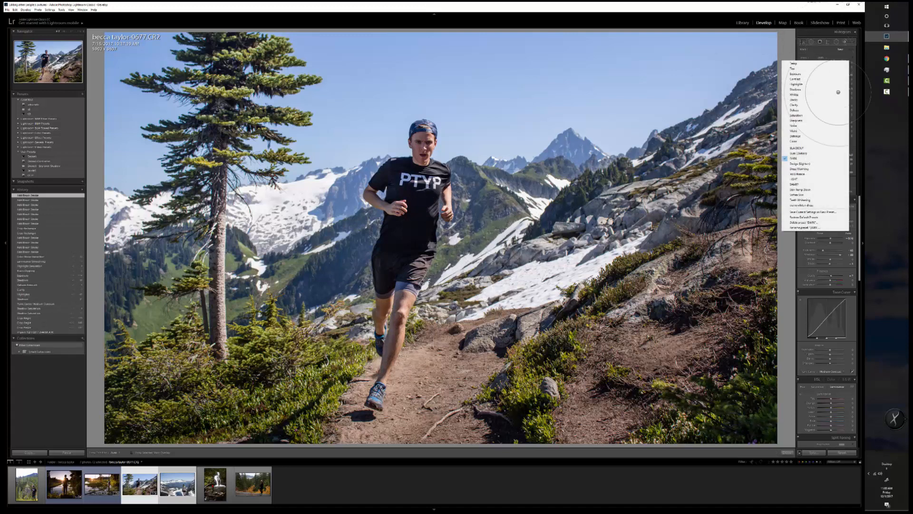
left_click(803, 179)
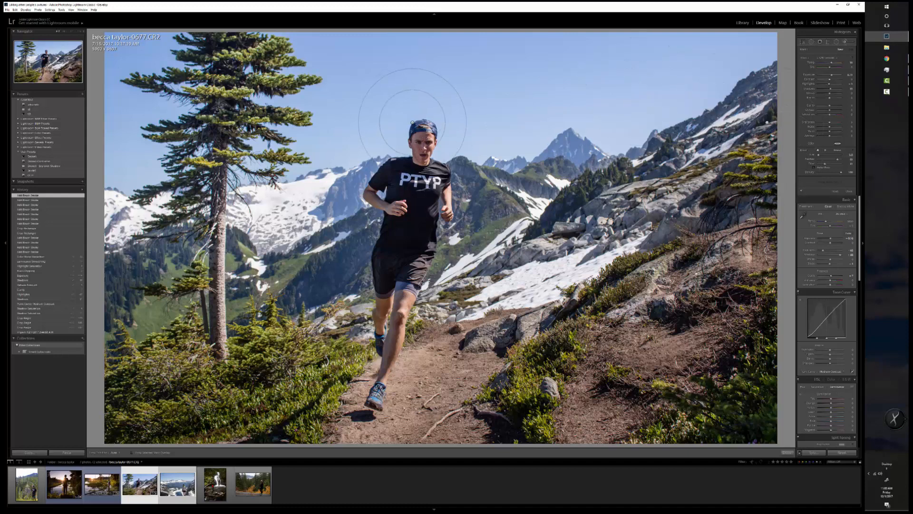
left_click(421, 135)
key("h")
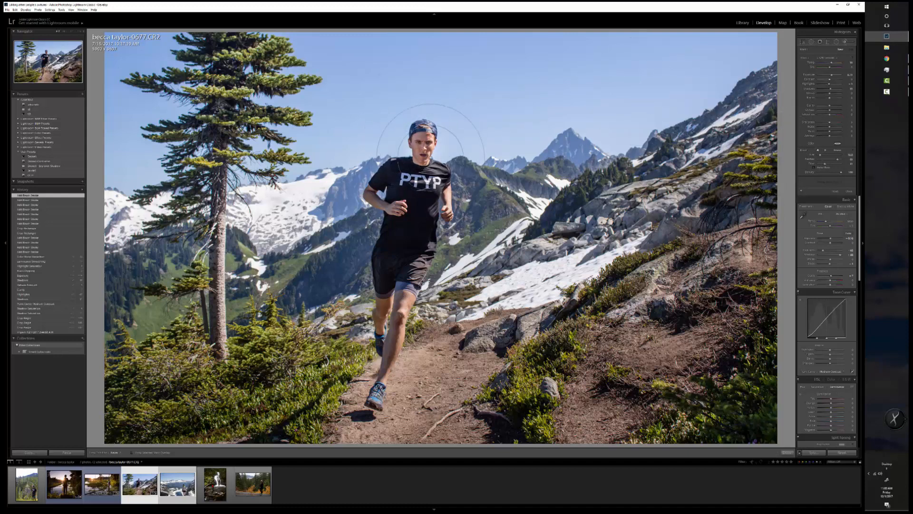
mouse_move(411, 190)
left_mouse_down()
mouse_move(386, 200)
mouse_move(364, 194)
left_mouse_up()
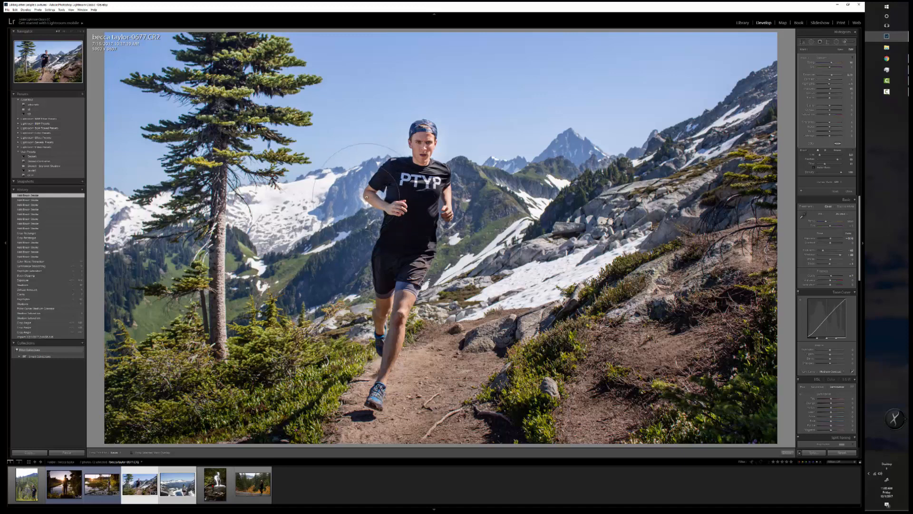
mouse_move(408, 206)
left_mouse_down()
mouse_move(493, 200)
mouse_move(480, 183)
left_mouse_up()
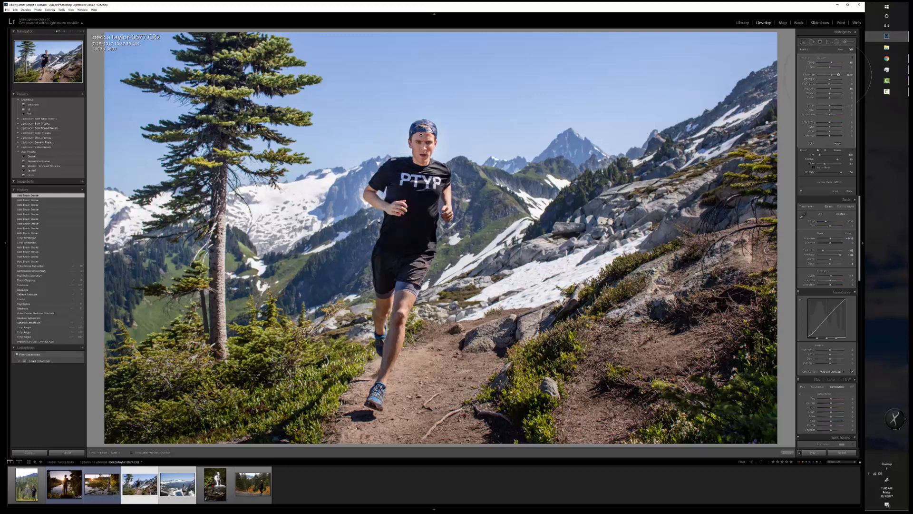
left_click_drag(838, 75, 833, 74)
Restrict the light brush with a Color range mask sampled at the runner's arm, and extend the brush over his leg.
left_click(837, 182)
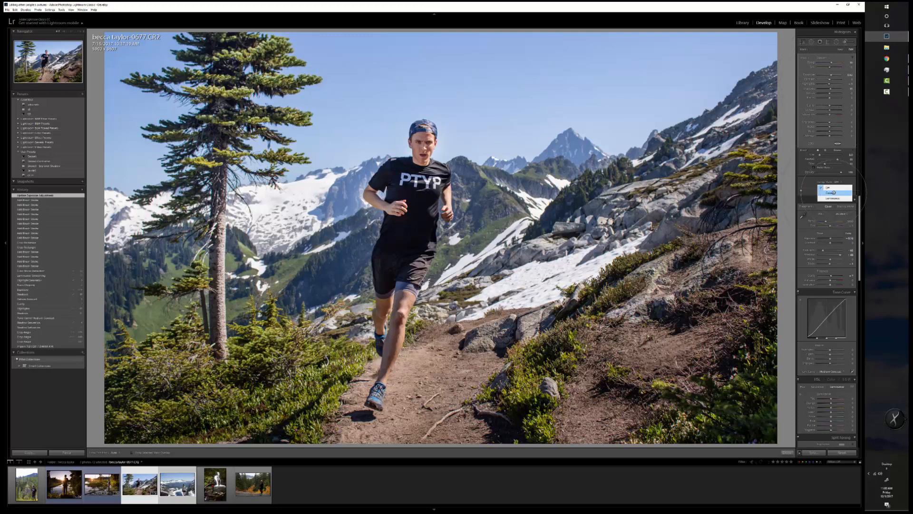
left_click(834, 193)
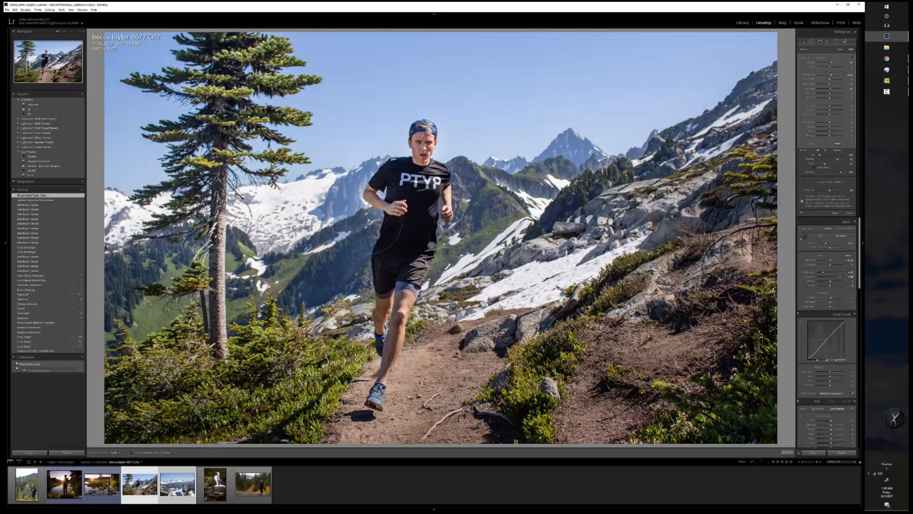
left_click(380, 209)
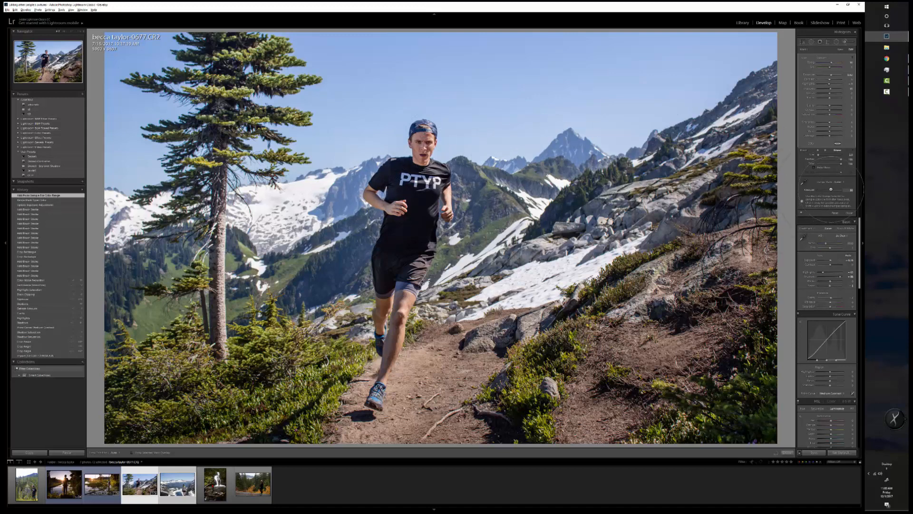
left_click(829, 189, "alt")
left_click_drag(829, 189, 830, 189)
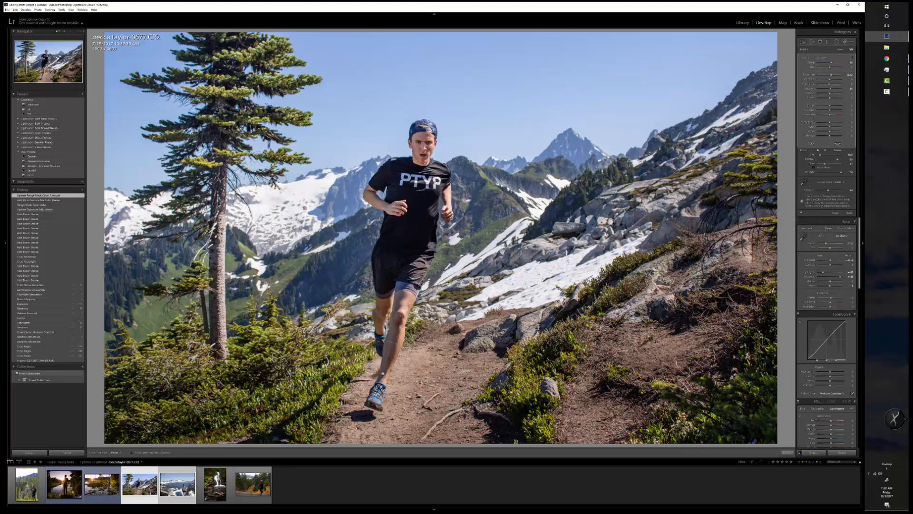
left_click_drag(380, 284, 384, 279)
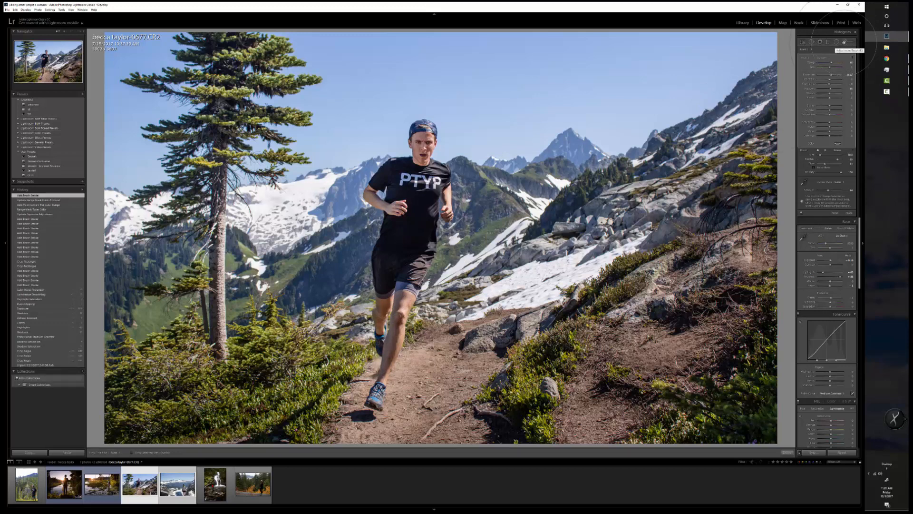
left_click(844, 43)
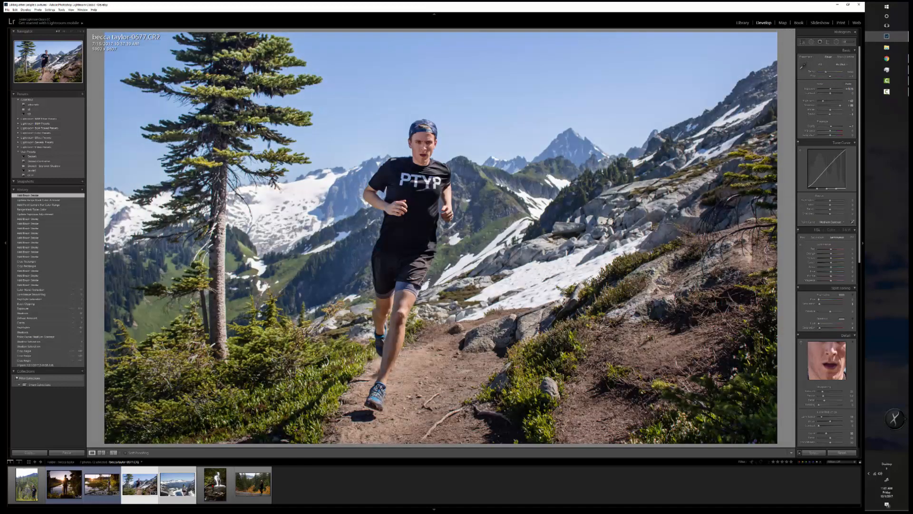
Compare the runner photo with its unedited version, and open the photo of the woman above the frozen lake.
key("backslash")
key("backslash")
left_click(172, 466)
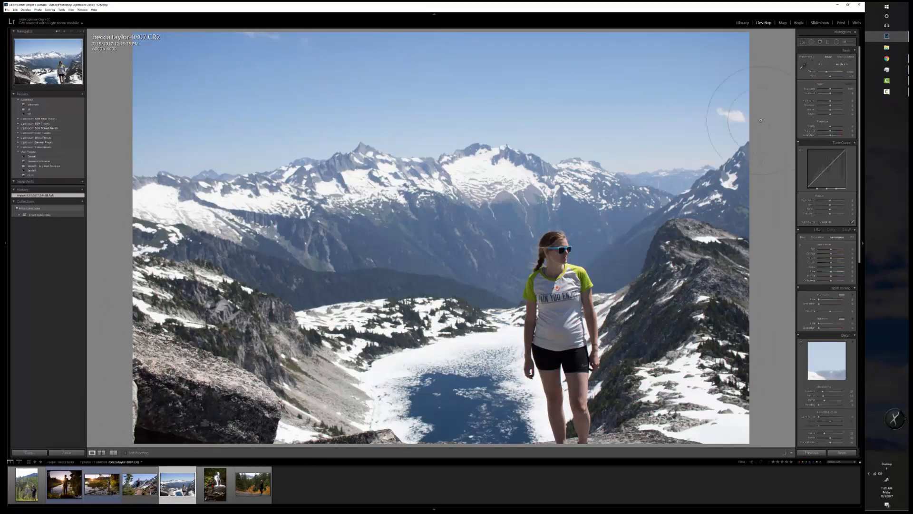
Crop the lake photo to about 5927 x 3399, trimming the sky, the lower edge and a sliver of the rock side.
key("r")
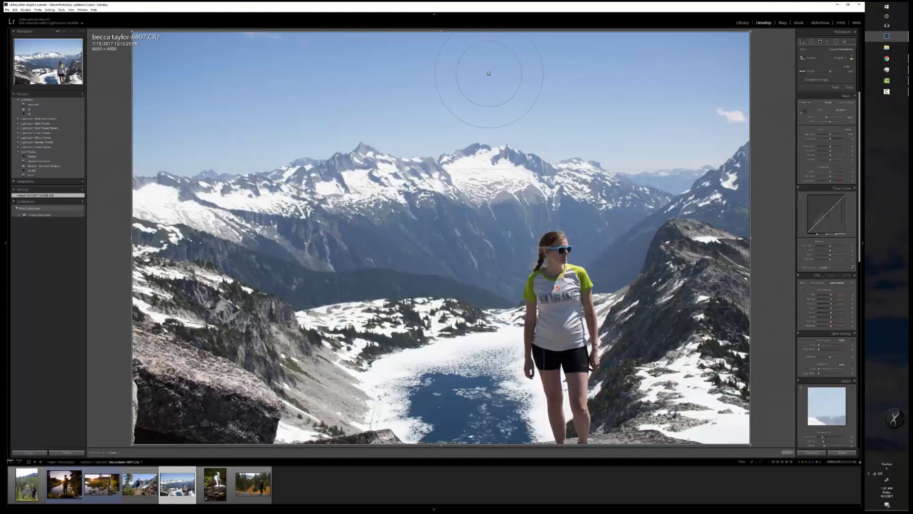
left_click_drag(486, 32, 478, 54)
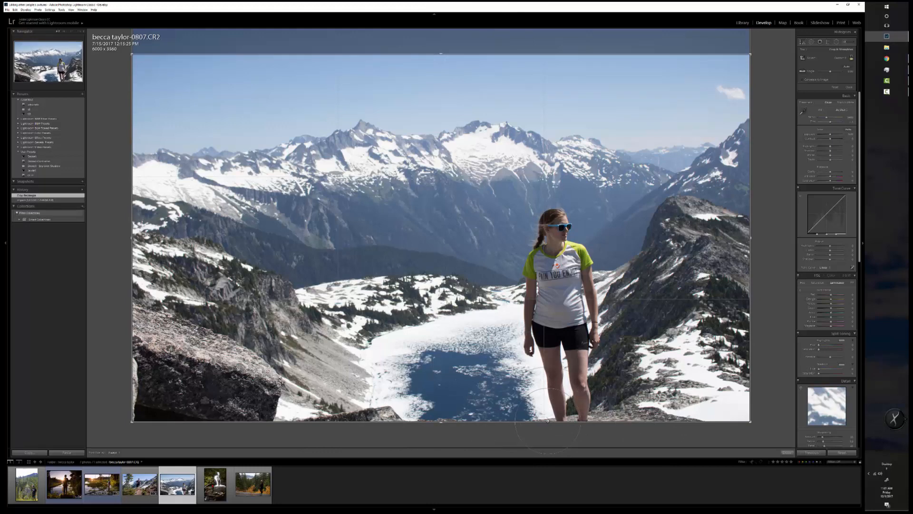
key("l")
key("l")
left_click_drag(548, 420, 548, 414)
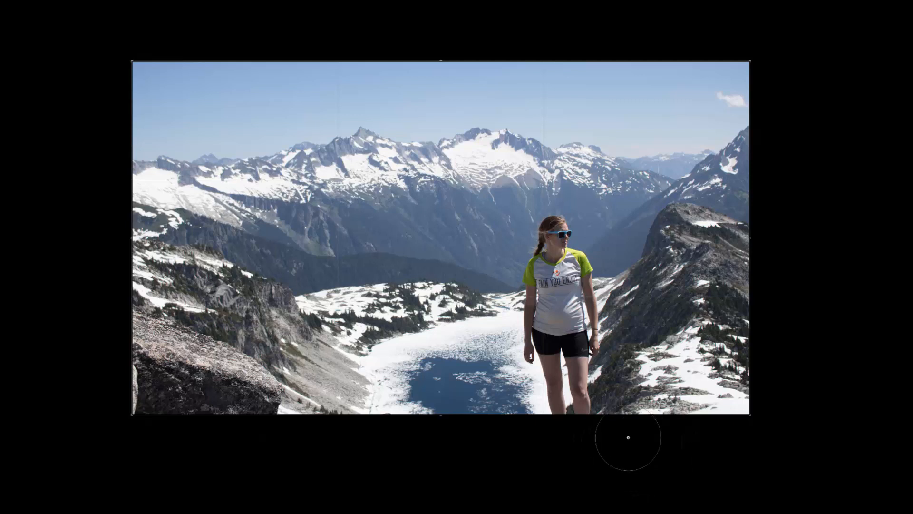
mouse_move(594, 415)
left_mouse_down()
mouse_move(597, 435)
mouse_move(589, 413)
left_mouse_up()
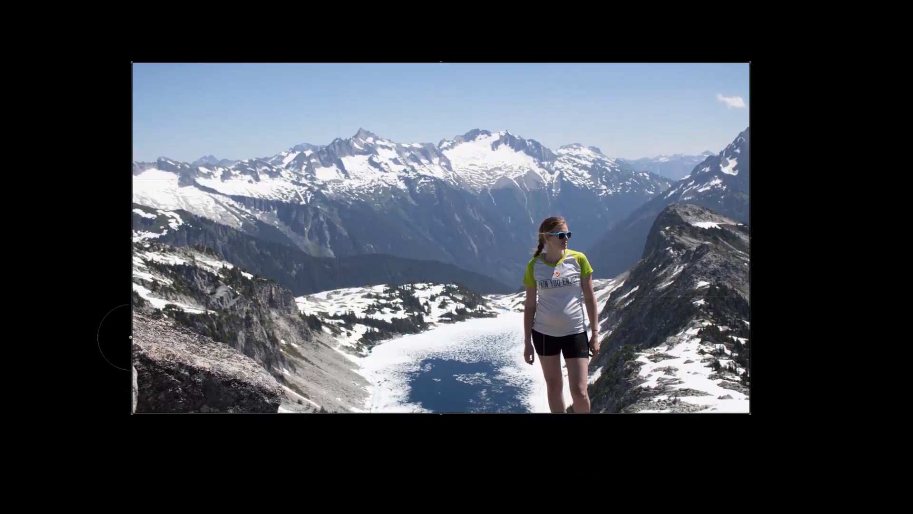
left_click_drag(132, 336, 134, 336)
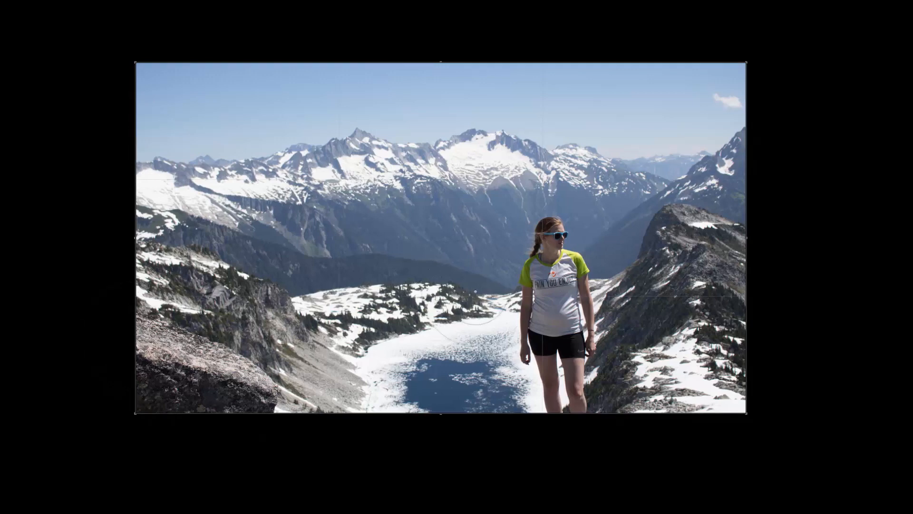
key("l")
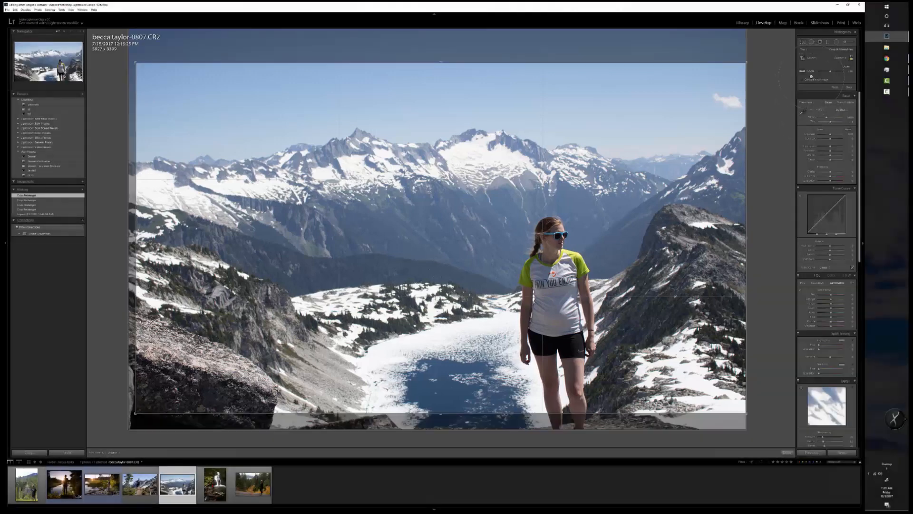
left_click(798, 40)
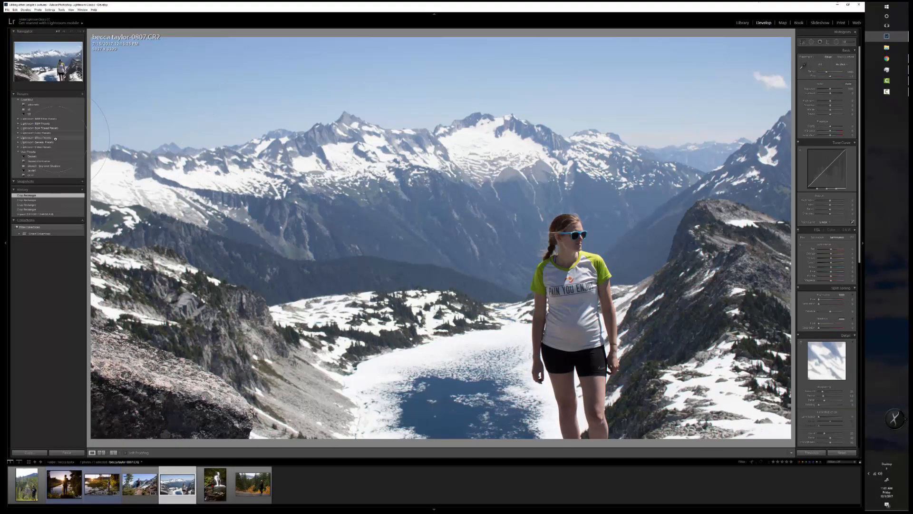
Apply the saved tone preset to the lake photo and fine-tune its Clarity, Shadows and Whites.
left_click(41, 114)
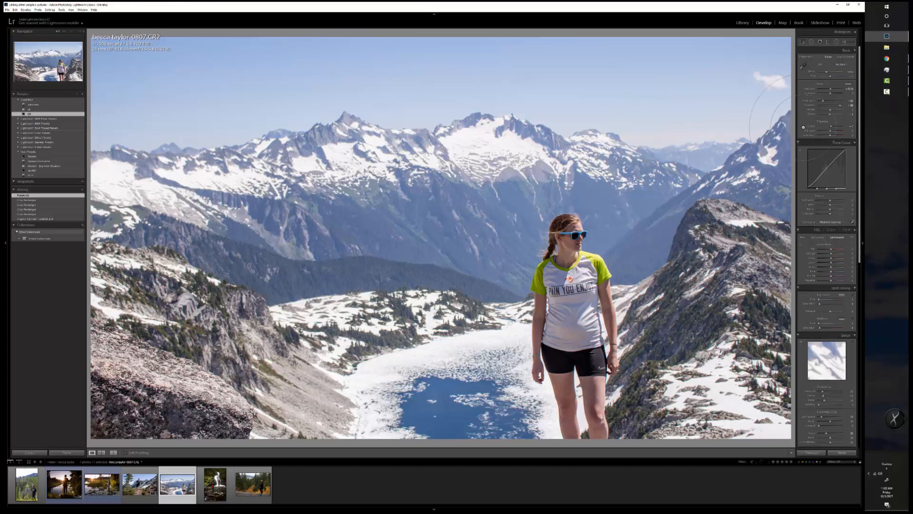
left_click(834, 125)
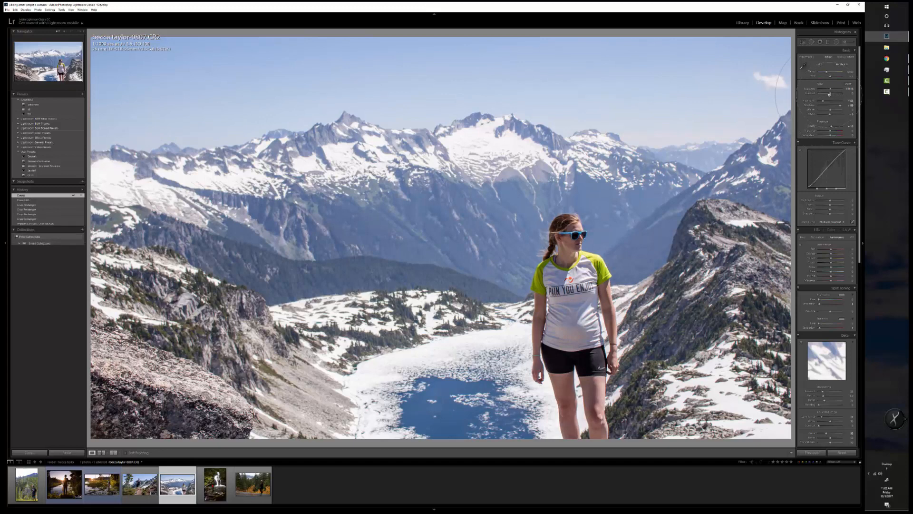
left_click_drag(838, 105, 837, 105)
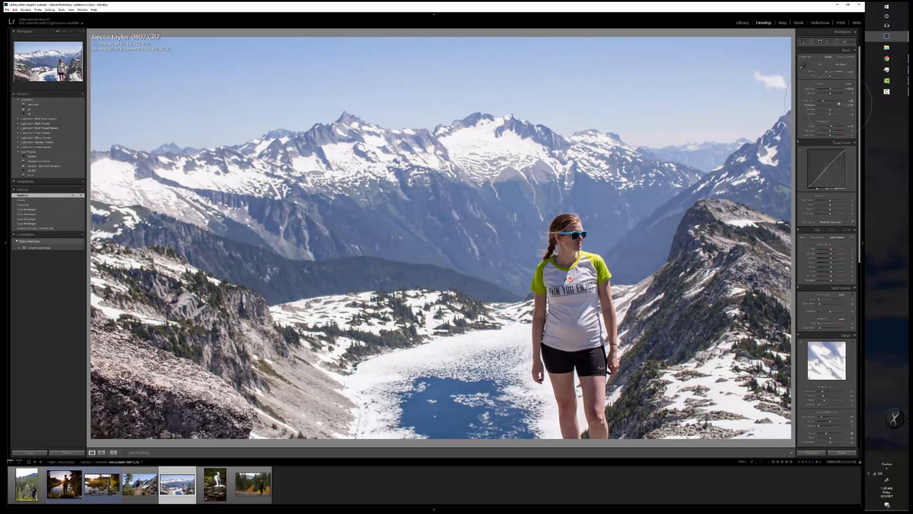
left_click_drag(833, 109, 832, 110)
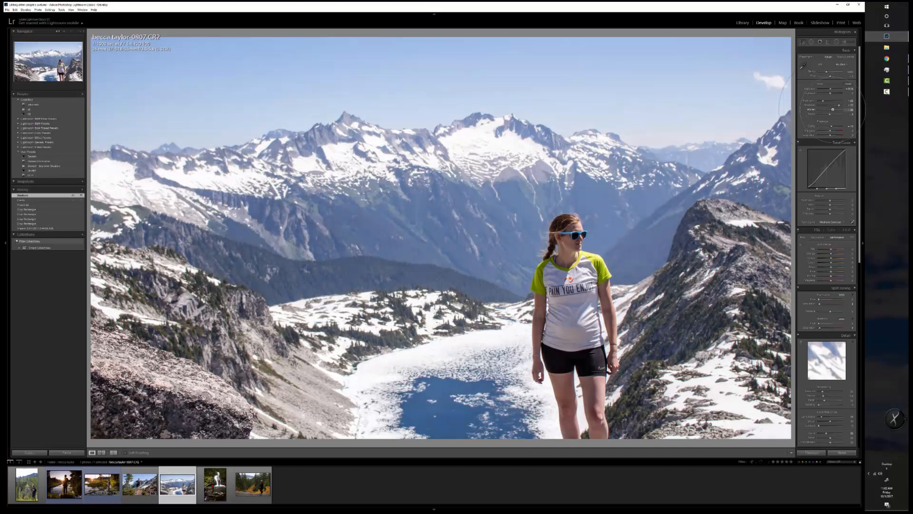
Add DARK graduated filters down over the sky and up from the photo's lower edge, and fine-tune their exposure.
left_click(827, 41)
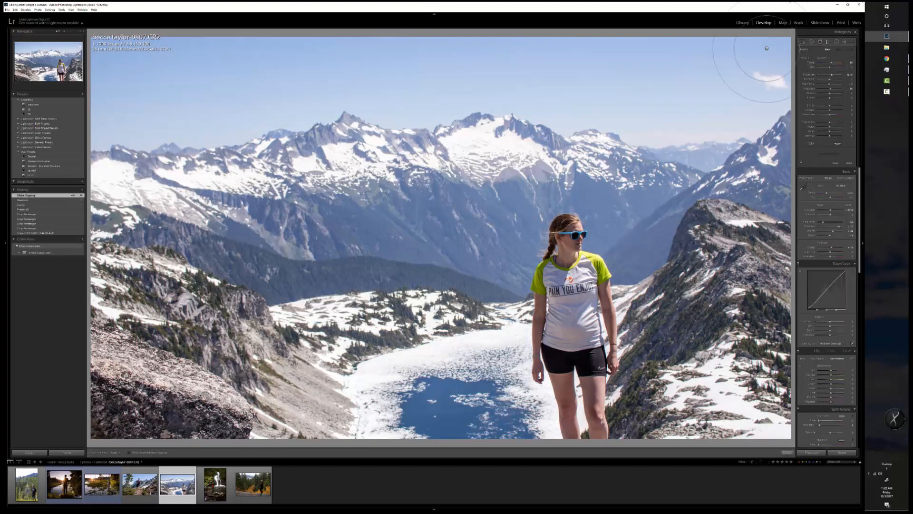
left_click(820, 58)
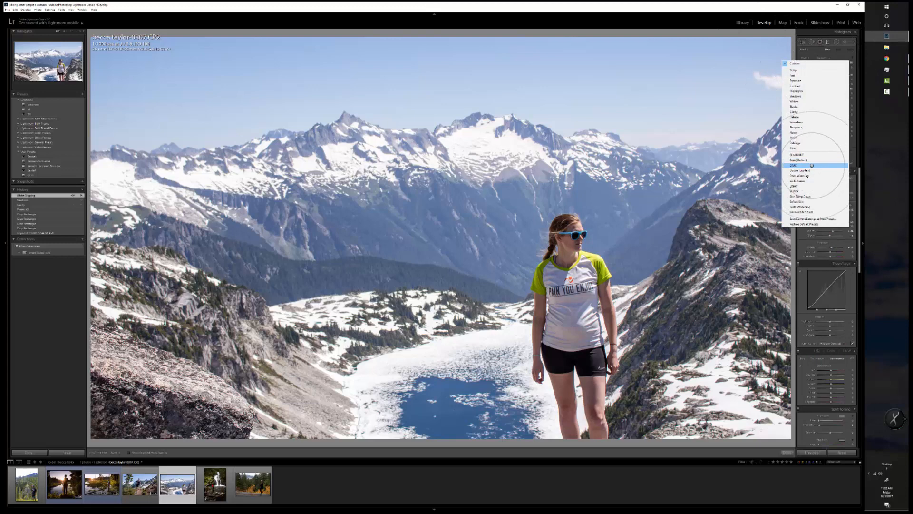
left_click(811, 165)
left_click_drag(693, 71, 685, 177)
left_click_drag(667, 325, 667, 324)
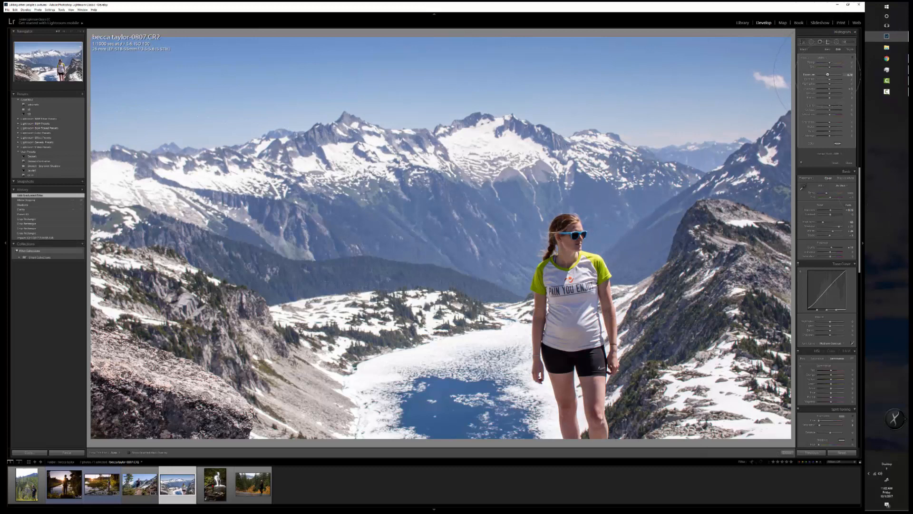
left_click_drag(827, 75, 829, 74)
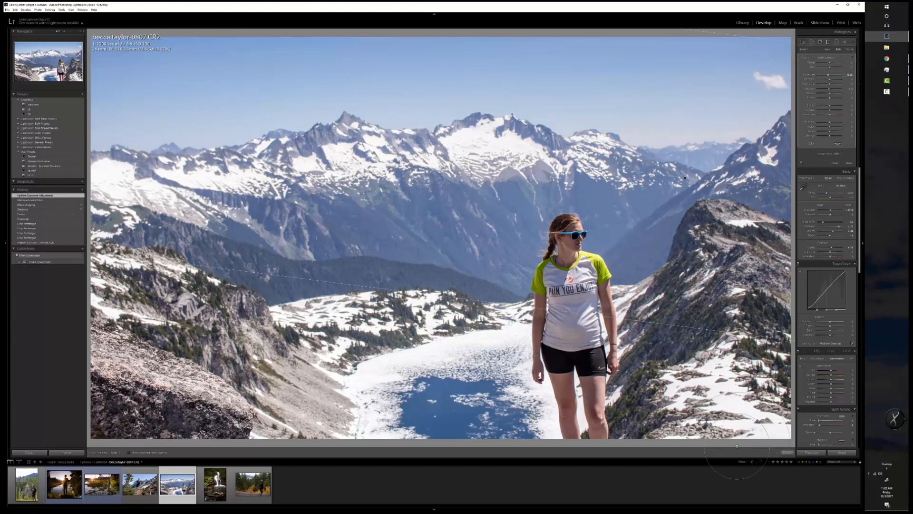
left_click_drag(720, 443, 723, 304)
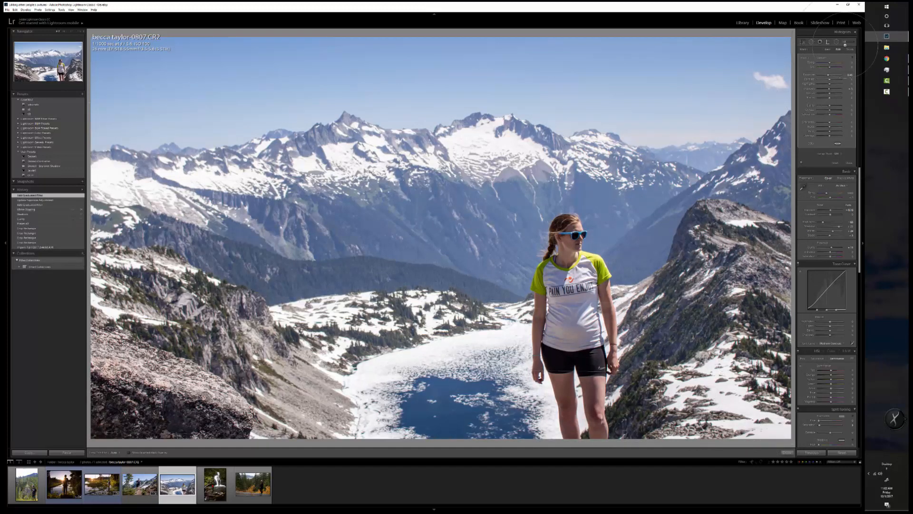
left_click_drag(828, 75, 828, 75)
Paint a brightening brush adjustment with a large brush over the rocky slope and the dark mountainside, and lower its exposure slightly.
left_click(846, 42)
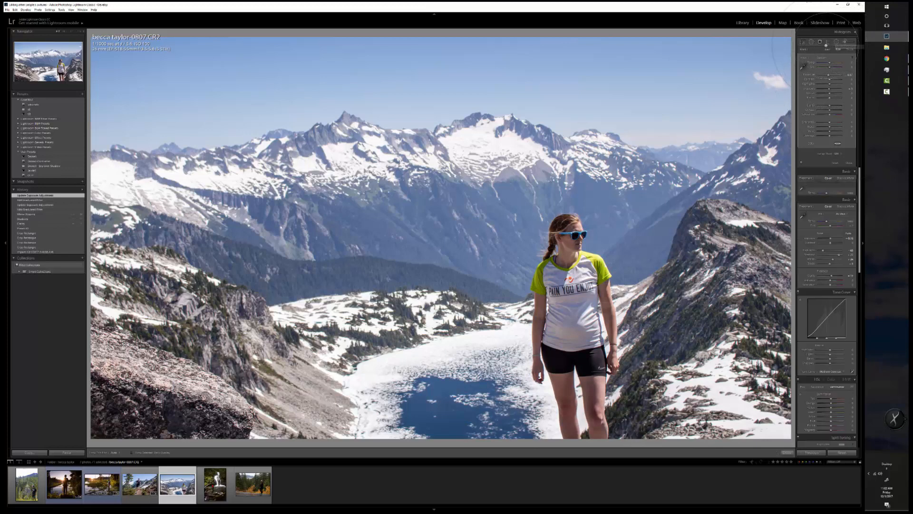
left_click(826, 57)
left_click(818, 183)
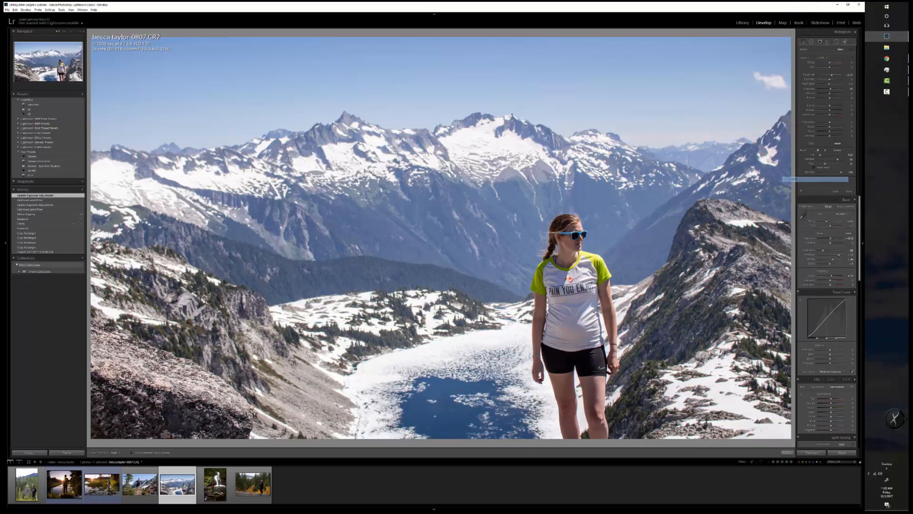
scroll(437, 218, "up", 10)
key("h")
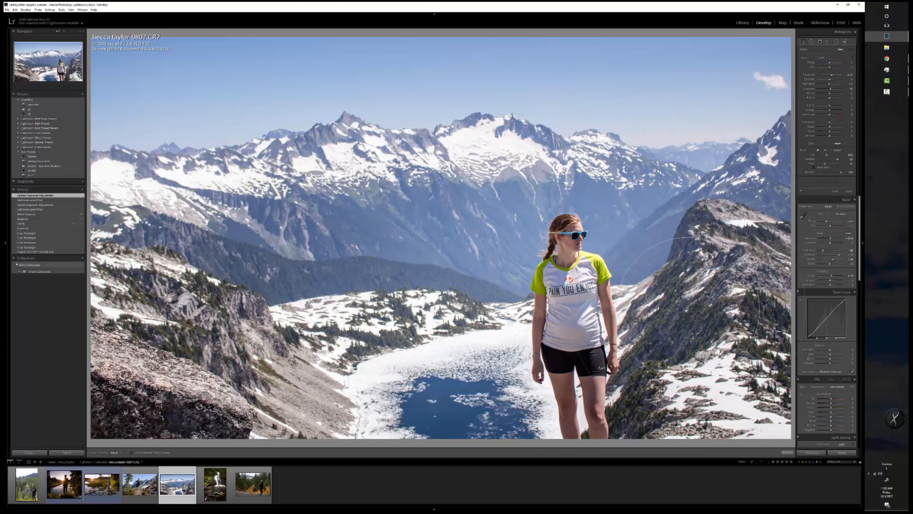
left_click(692, 373)
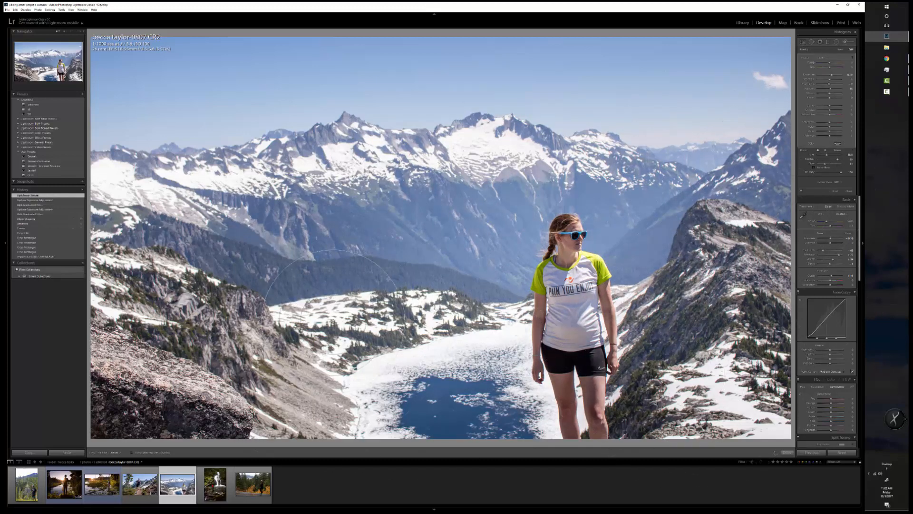
left_click(355, 267)
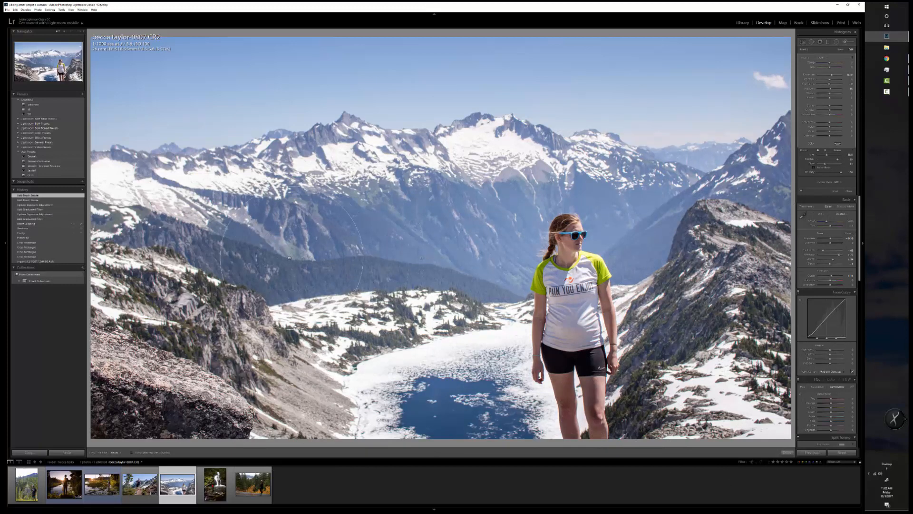
mouse_move(362, 250)
left_mouse_down()
mouse_move(439, 203)
mouse_move(367, 243)
left_mouse_up()
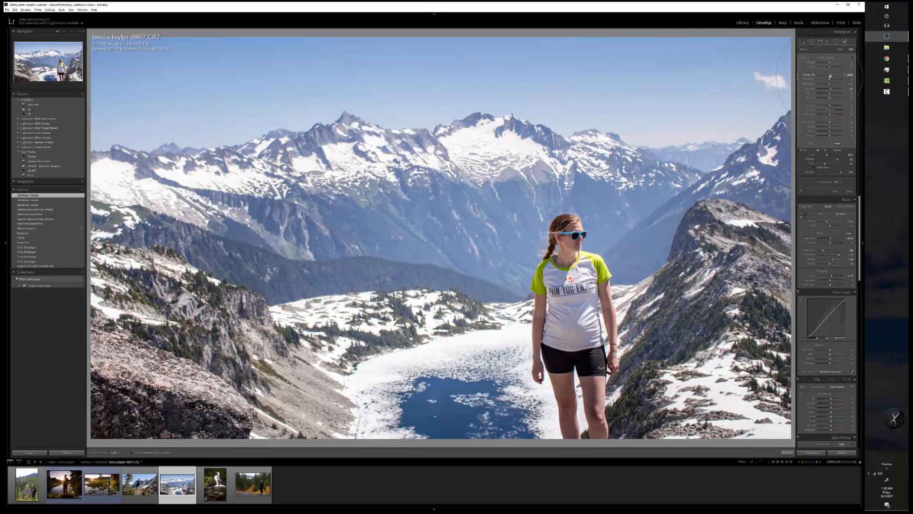
left_click_drag(831, 76, 829, 76)
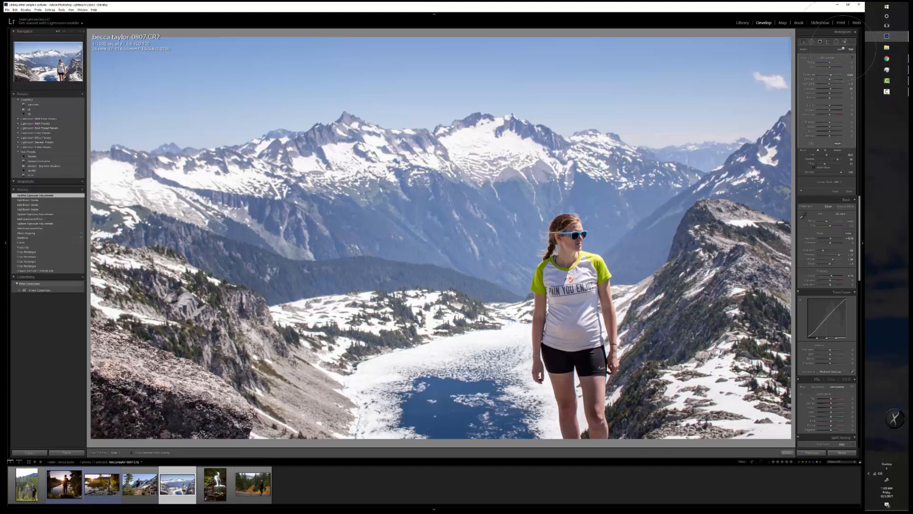
Paint a new brightening brush adjustment with a smaller brush over the woman's torso, legs and face.
left_click(827, 58)
left_click(822, 179)
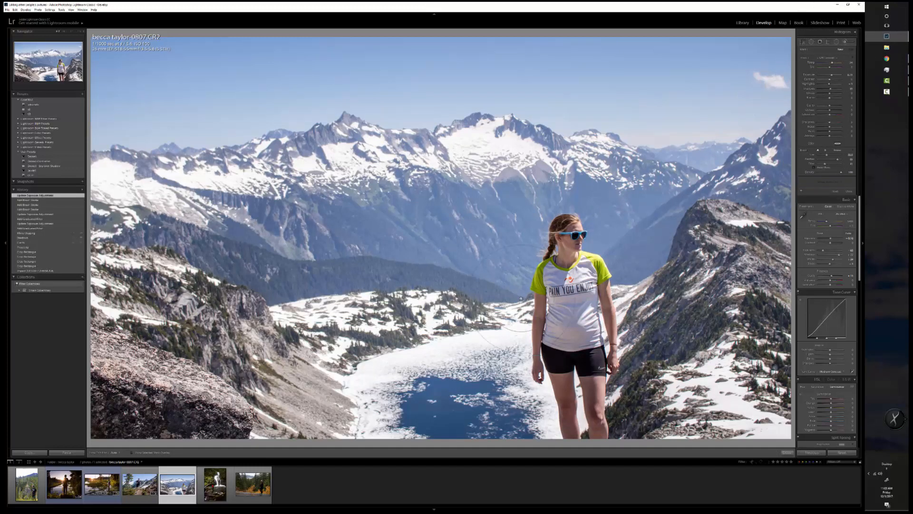
scroll(517, 302, "down", 3)
left_click_drag(546, 305, 595, 290)
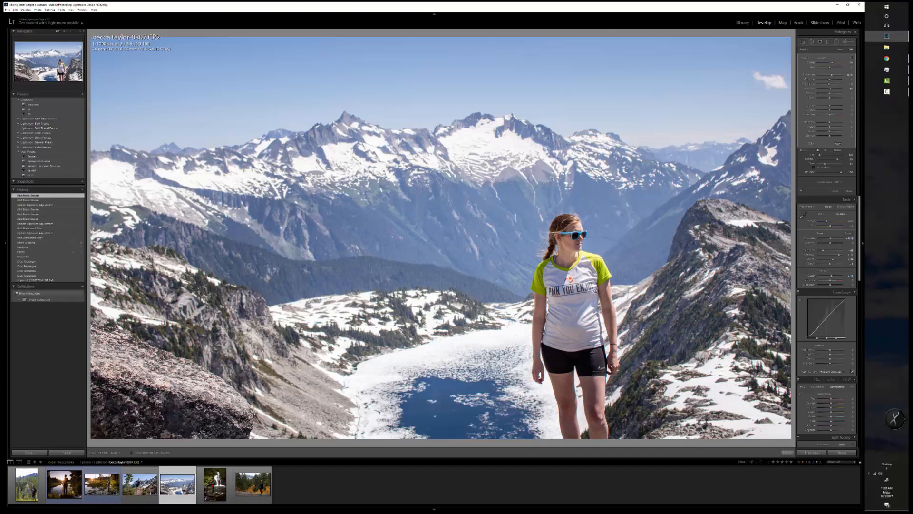
left_click(569, 378)
left_click(570, 445)
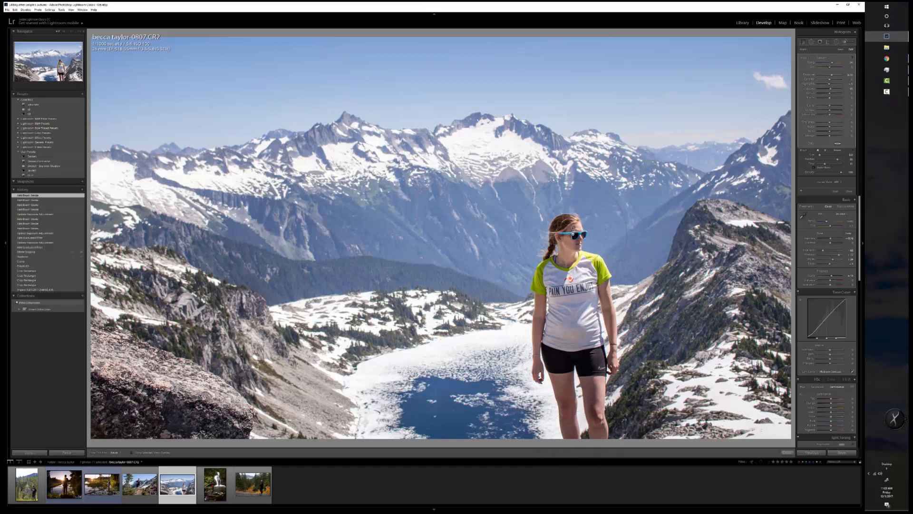
left_click(576, 243)
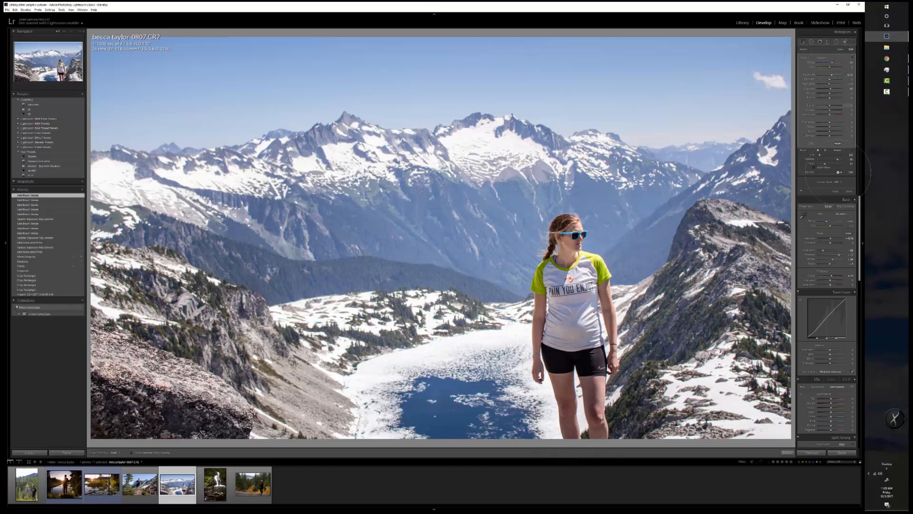
Restrict the woman's brush adjustment with a sampled Color range mask, and raise its Noise and Dehaze slightly.
left_click(837, 182)
left_click(831, 193)
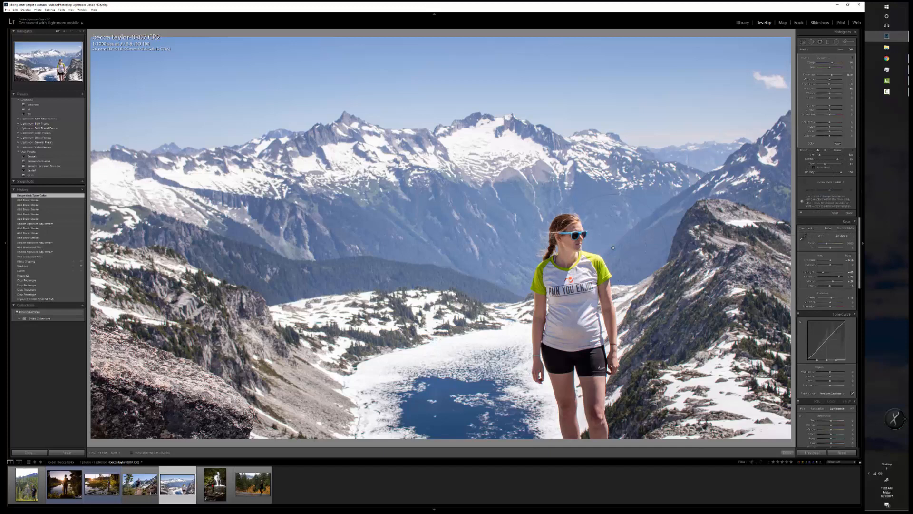
left_click(700, 205)
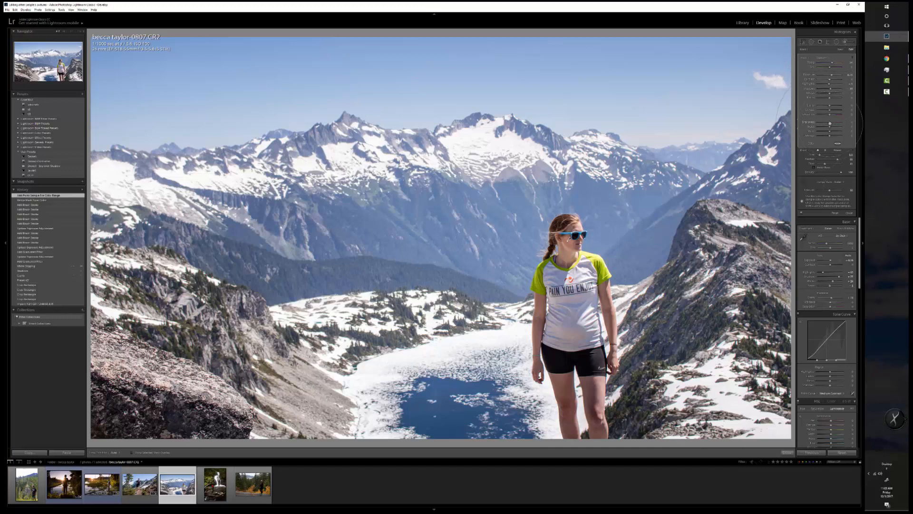
left_click_drag(832, 126, 832, 127)
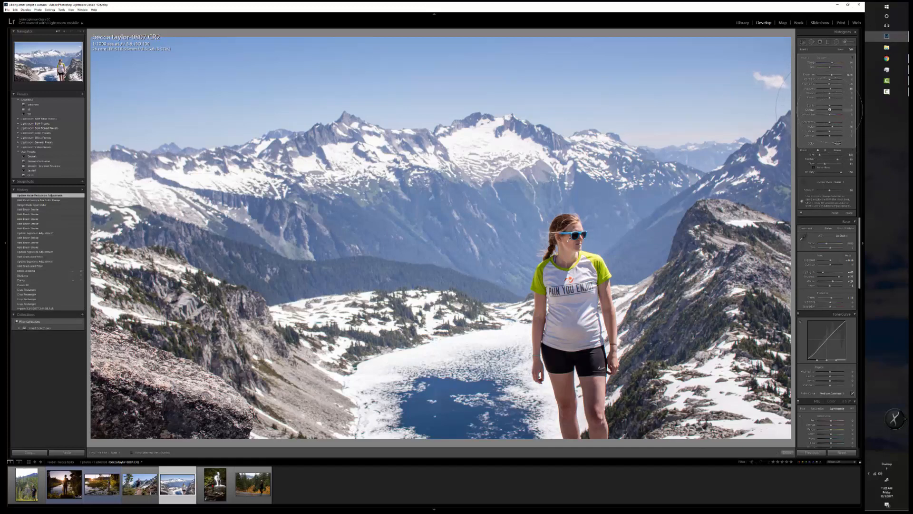
left_click_drag(830, 109, 832, 109)
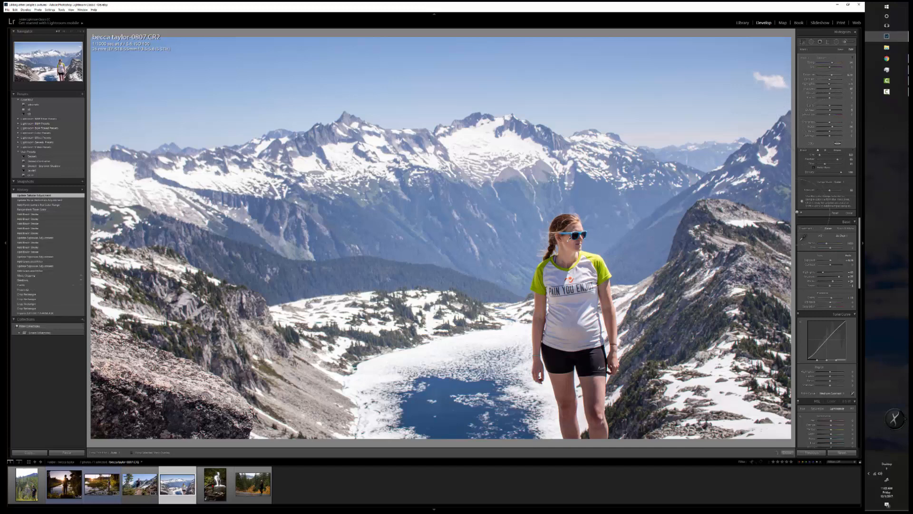
Close the adjustment brush and compare the lake photo with its unedited version.
key("k")
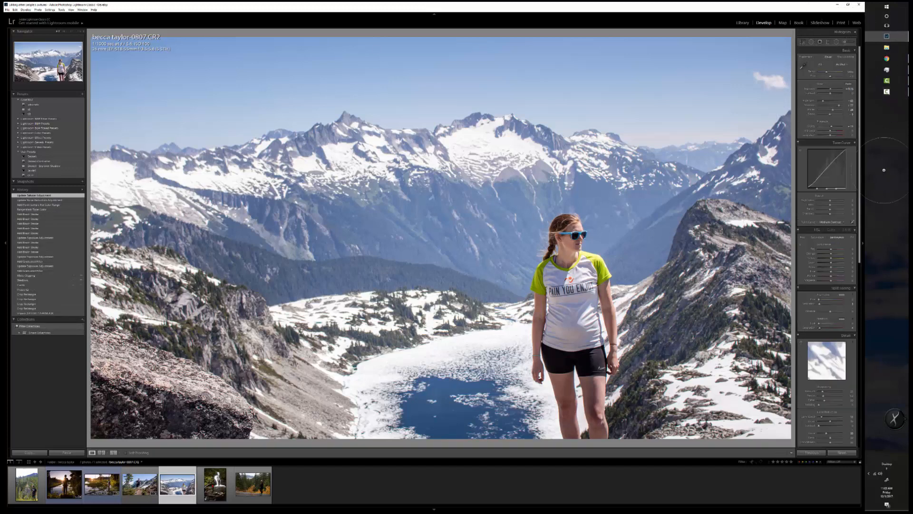
key("backslash")
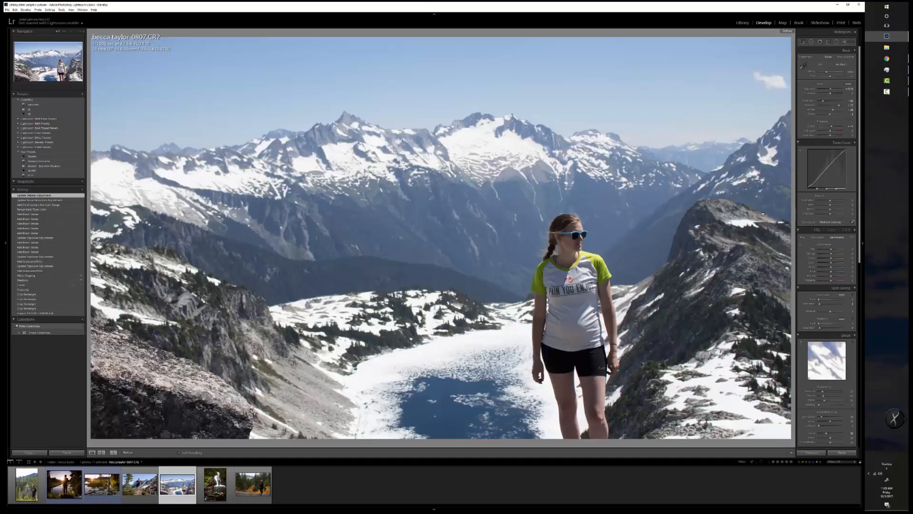
key("backslash")
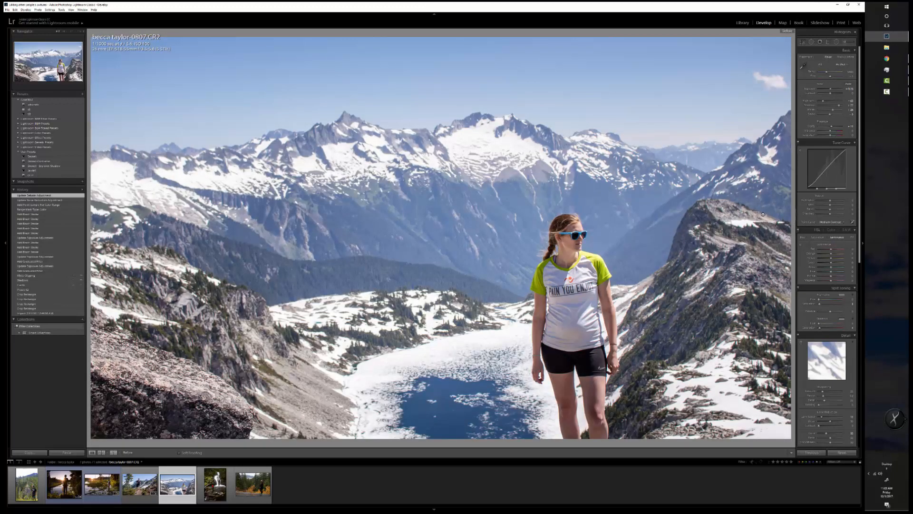
Compare the lake photo with its unedited version once more and move on to the waterfall photo.
key("backslash")
key("backslash")
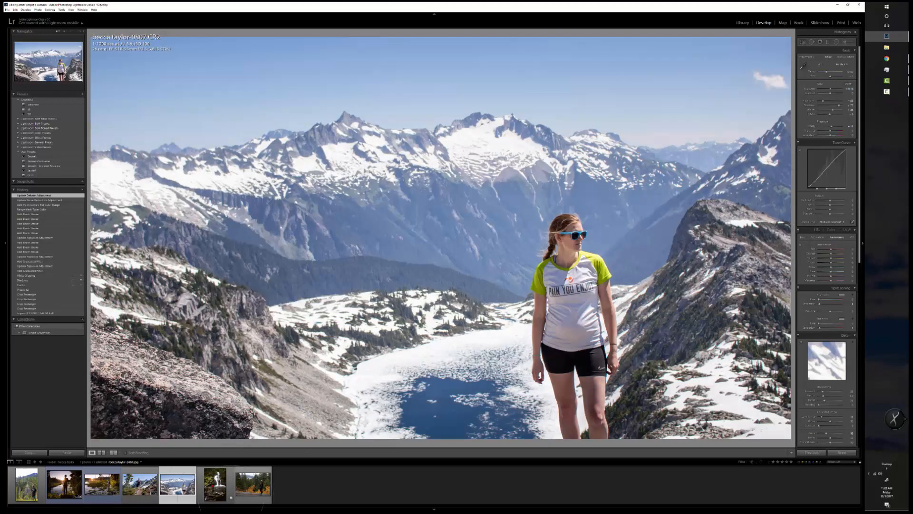
key("Right")
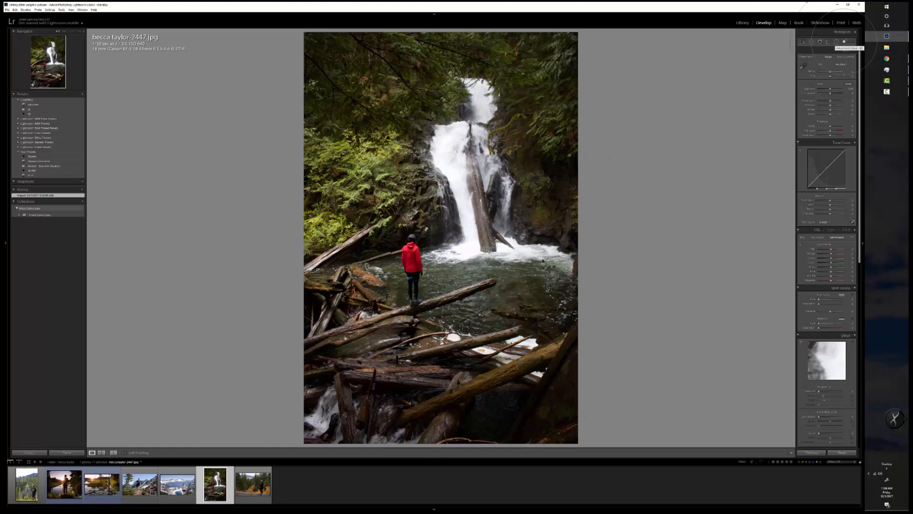
Apply the last preset of the first preset group to the waterfall photo and raise its Highlights slightly.
left_click(844, 42)
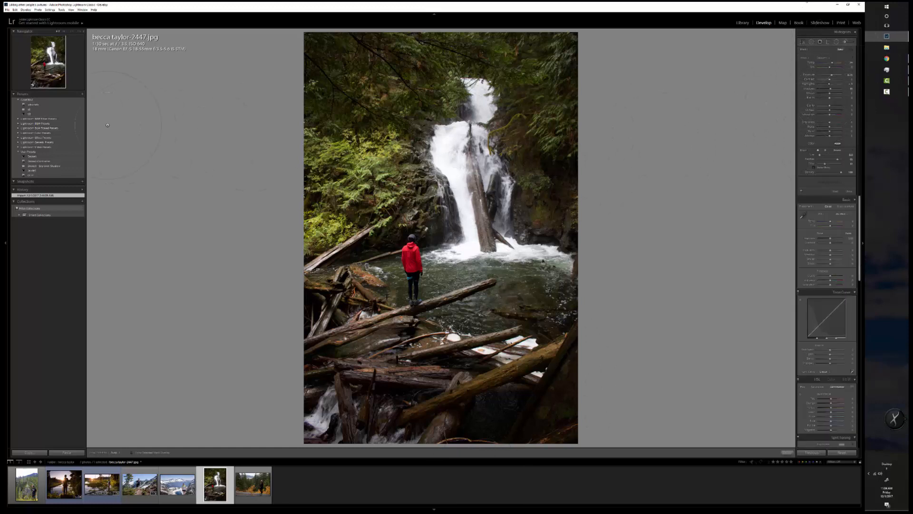
left_click(46, 114)
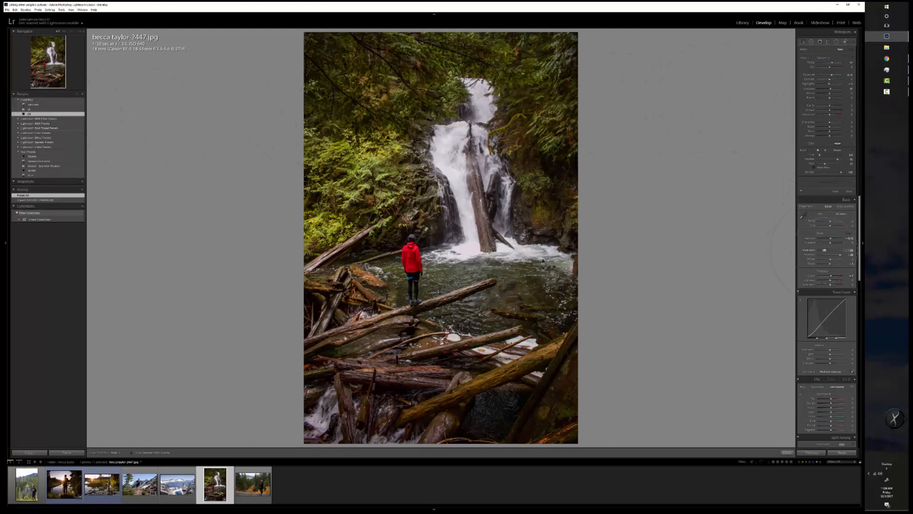
left_click(826, 250)
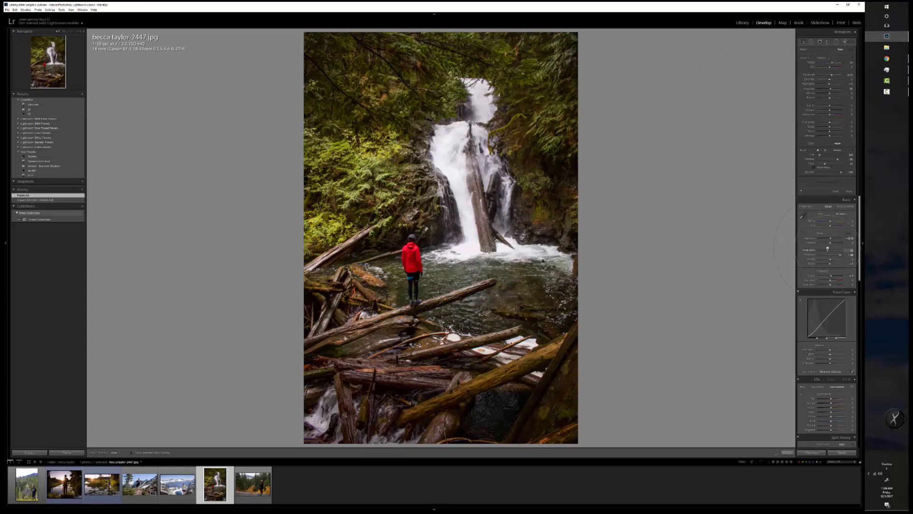
mouse_move(823, 249)
left_mouse_down()
mouse_move(815, 251)
mouse_move(826, 250)
left_mouse_up()
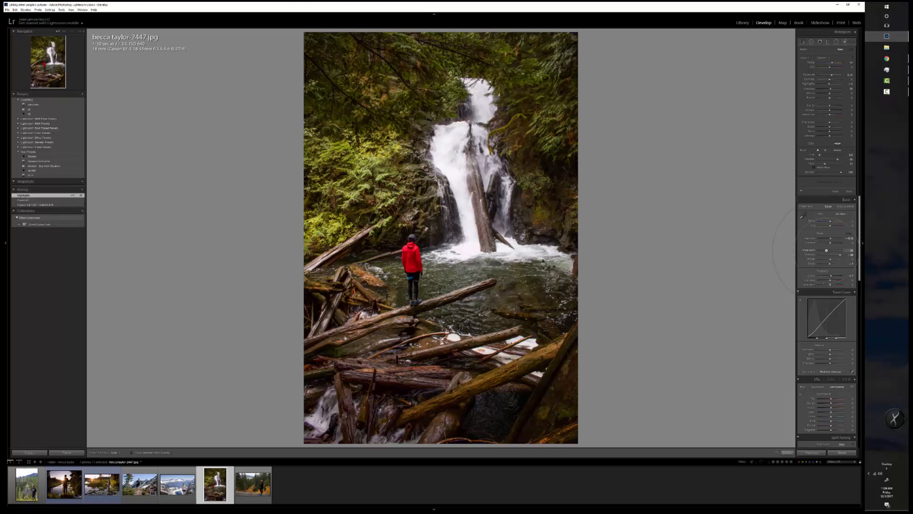
Paint a brightening brush adjustment over the dark pool, the cliff beside the waterfall and the branches above it.
left_click(822, 58)
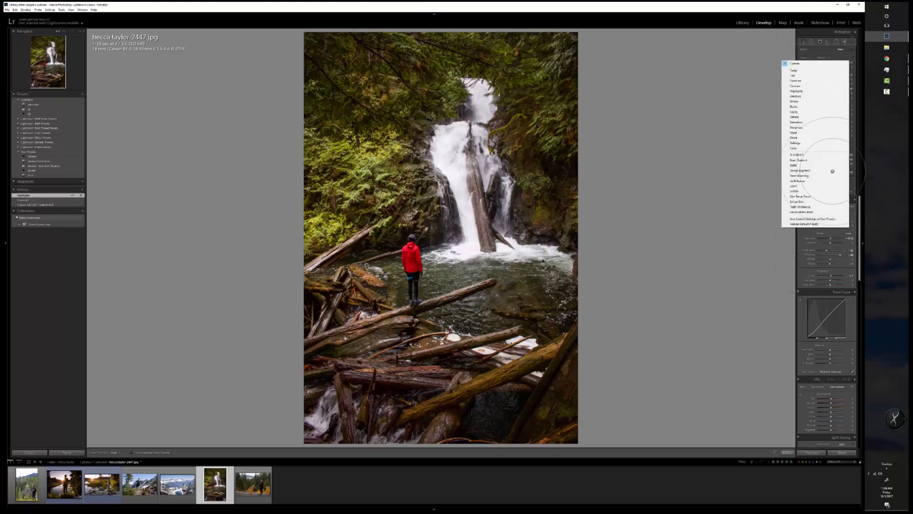
left_click(815, 186)
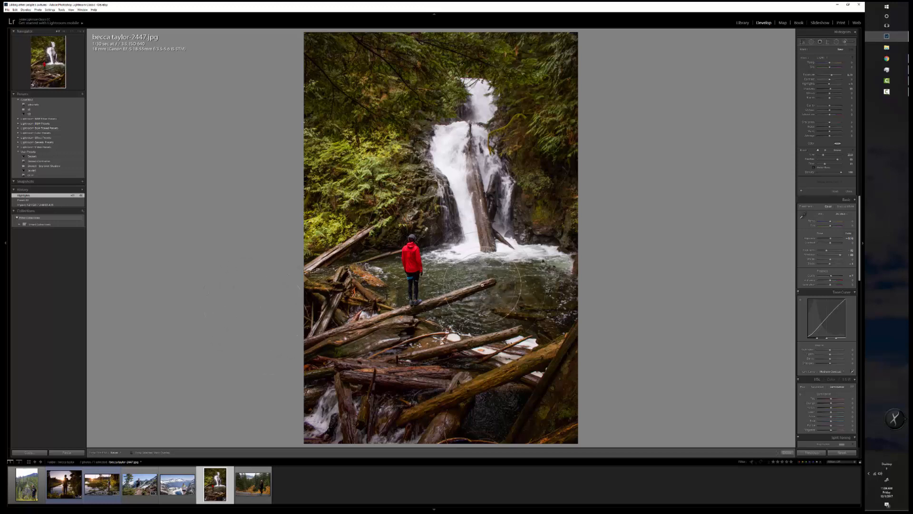
mouse_move(544, 328)
left_mouse_down()
mouse_move(539, 302)
mouse_move(427, 231)
mouse_move(426, 207)
mouse_move(433, 276)
mouse_move(421, 280)
mouse_move(403, 208)
mouse_move(424, 226)
mouse_move(419, 250)
left_mouse_up()
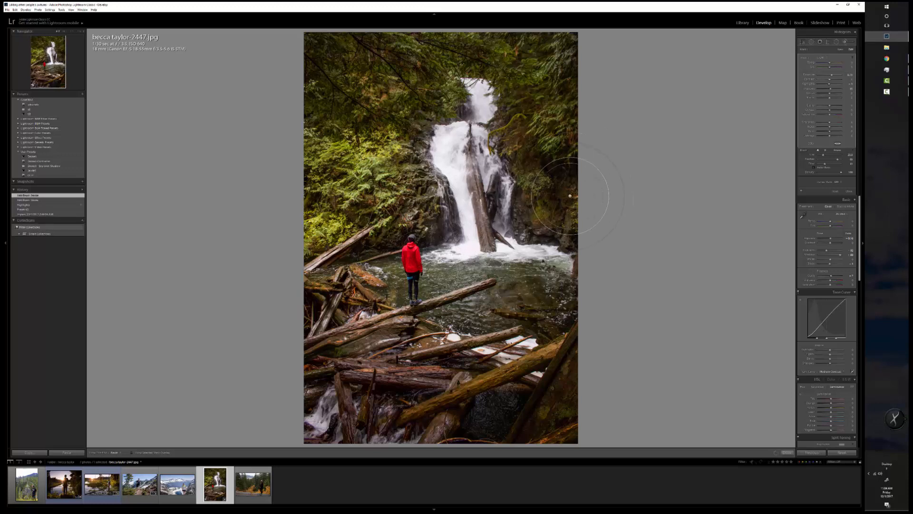
left_click_drag(570, 195, 559, 166)
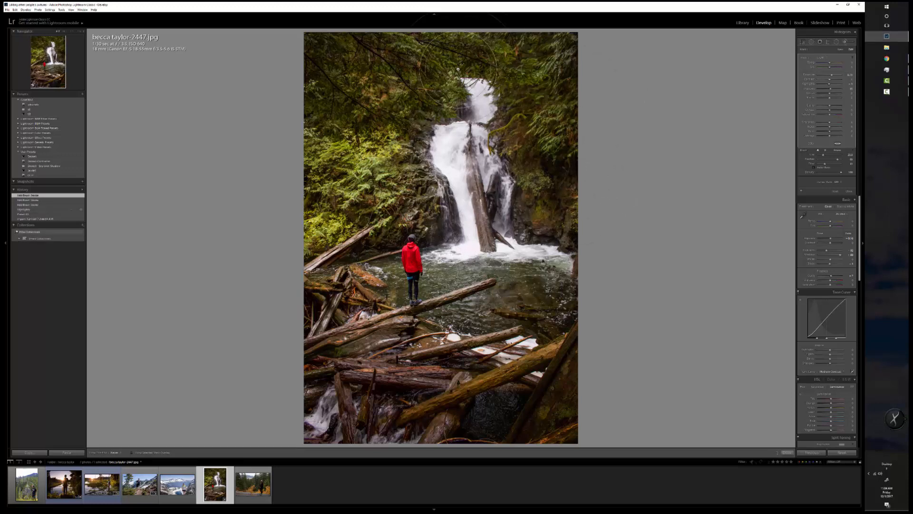
left_click_drag(457, 69, 463, 59)
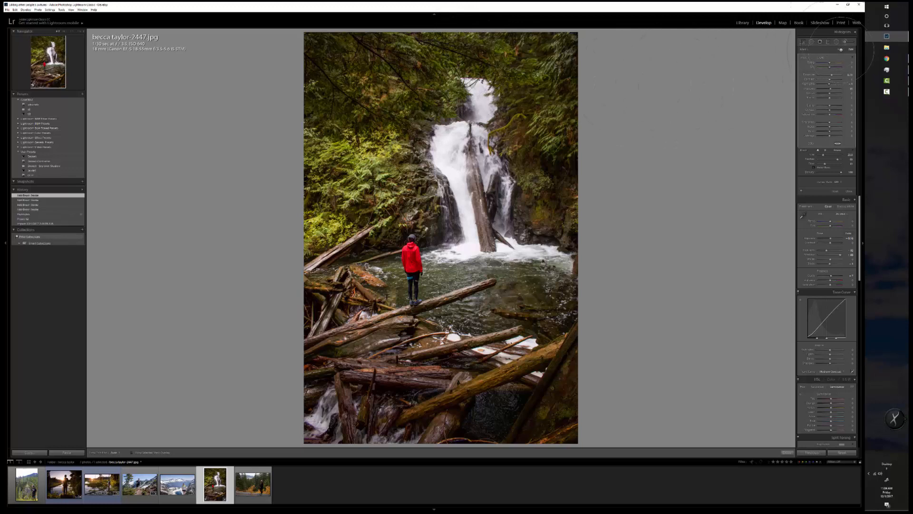
Paint a new darkening brush adjustment over the driftwood at the photo's left edge and the area around the waterfall.
left_click(822, 57)
left_click(809, 156)
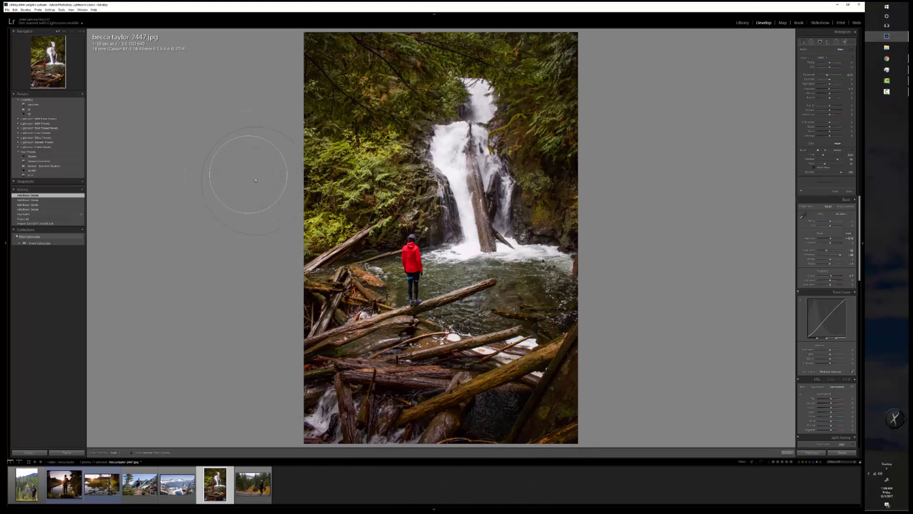
left_click_drag(309, 299, 341, 281)
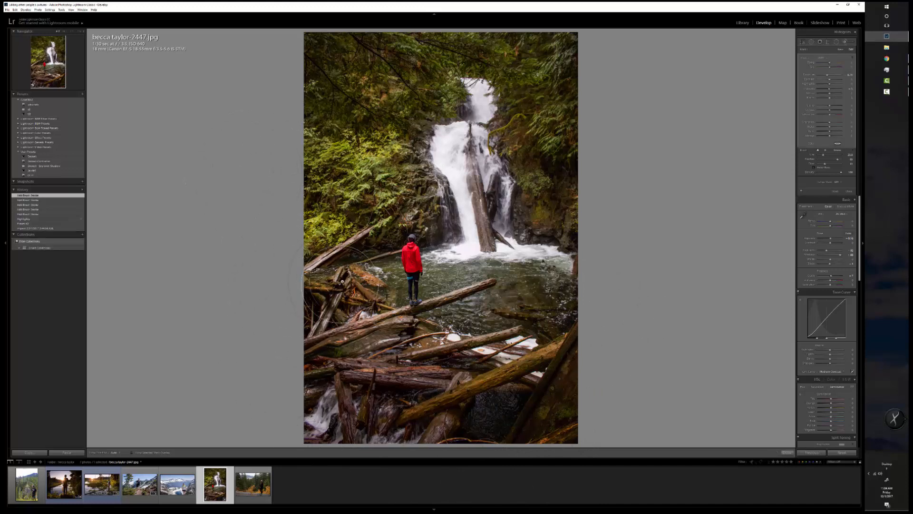
left_click(449, 164)
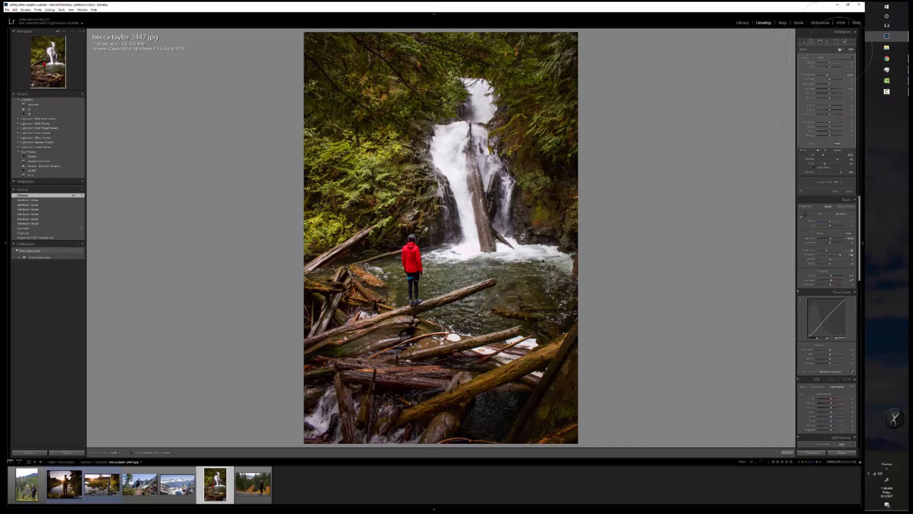
Paint a new brightening brush adjustment from the right edge of the pool across the foreground logs.
left_click(821, 57)
left_click(803, 180)
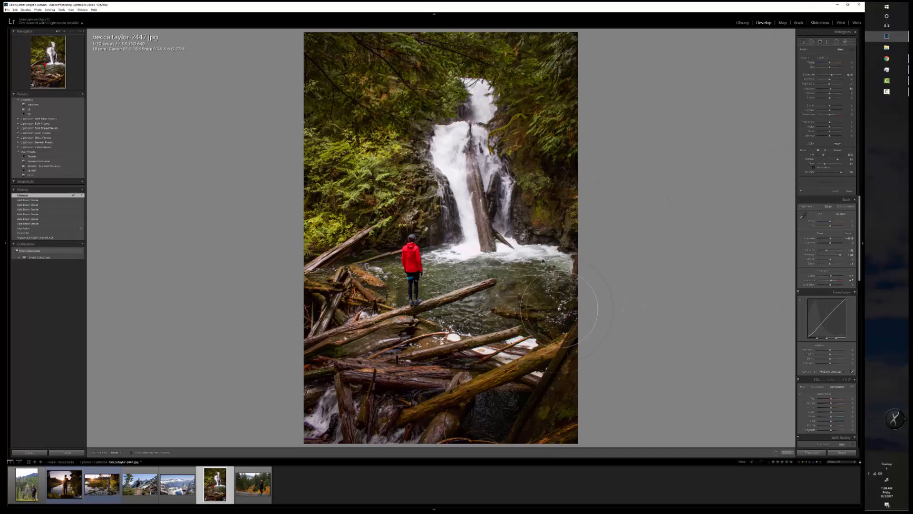
left_click_drag(558, 309, 426, 366)
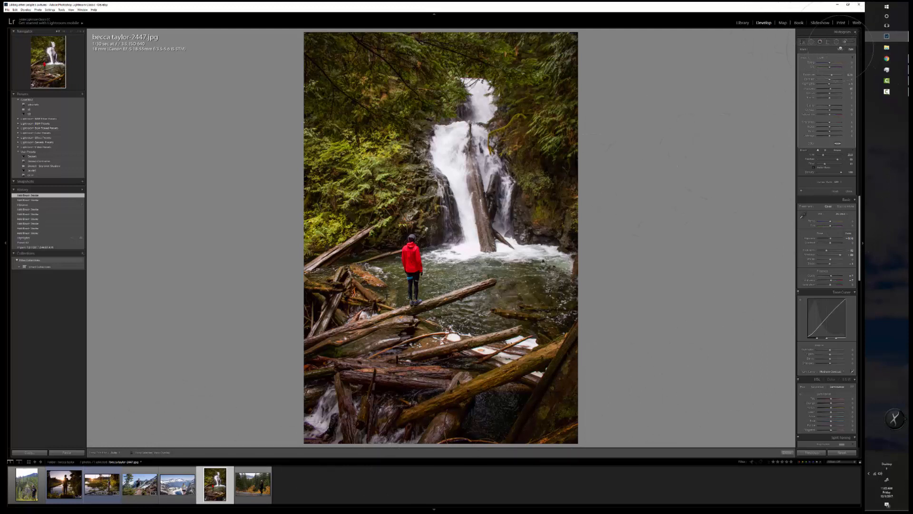
Paint a new darkening brush adjustment along the outer edges of the waterfall photo and over the cliff beside the falls.
left_click(819, 57)
left_click(819, 157)
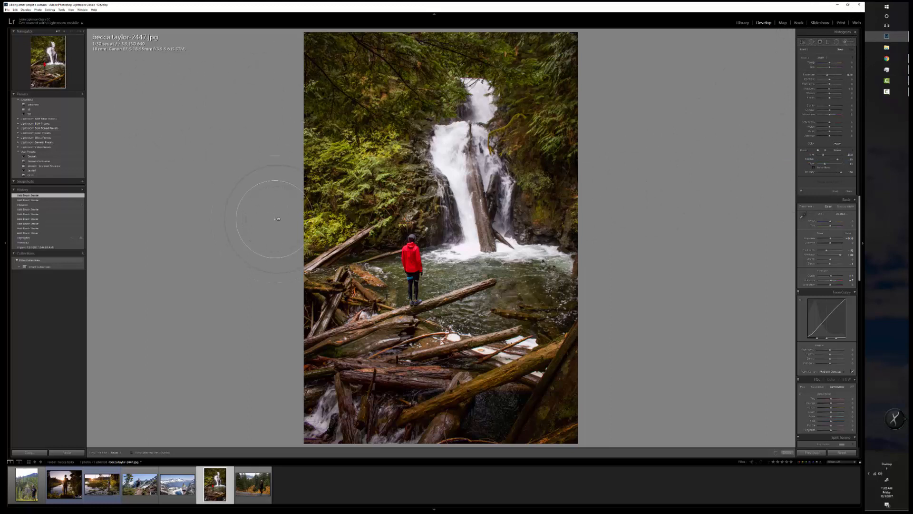
mouse_move(279, 219)
left_mouse_down()
mouse_move(289, 152)
mouse_move(498, 177)
mouse_move(537, 204)
left_mouse_up()
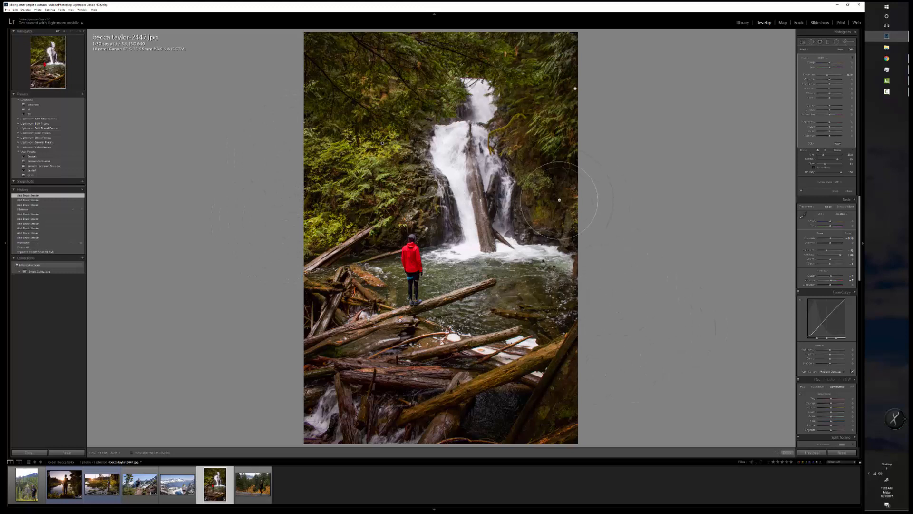
left_click_drag(608, 299, 605, 335)
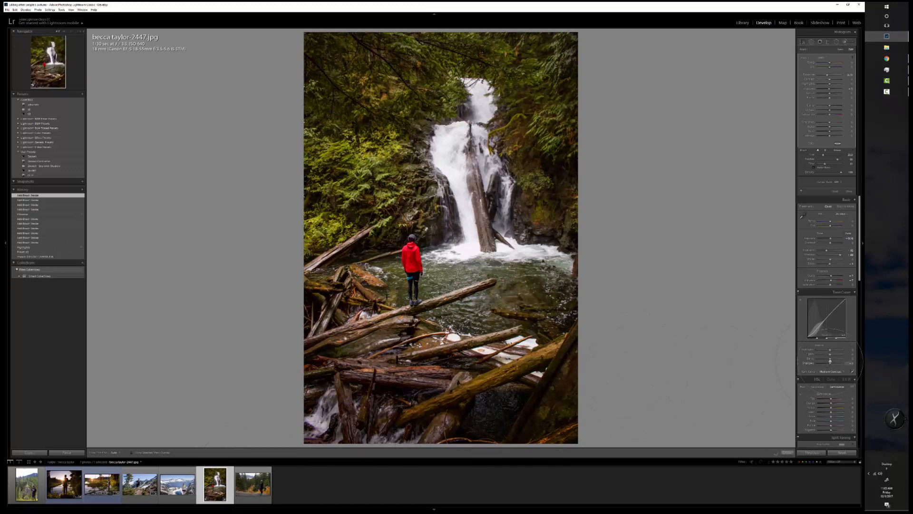
Raise the tone curve's Shadows slightly for the waterfall photo.
left_click_drag(829, 361, 831, 361)
left_click_drag(858, 247, 858, 284)
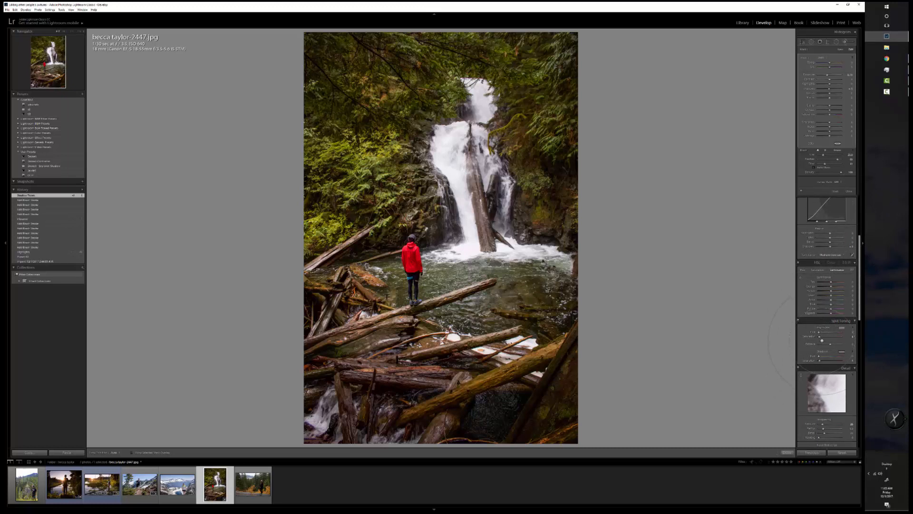
left_click_drag(861, 275, 824, 202)
Compare the waterfall photo with its unedited version several times.
key("backslash")
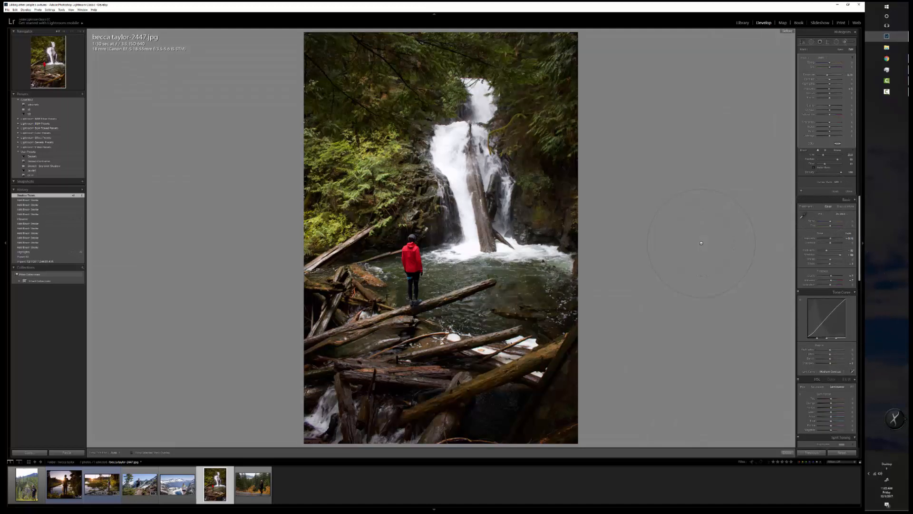
key("backslash")
key("backslash")
key("backslash")
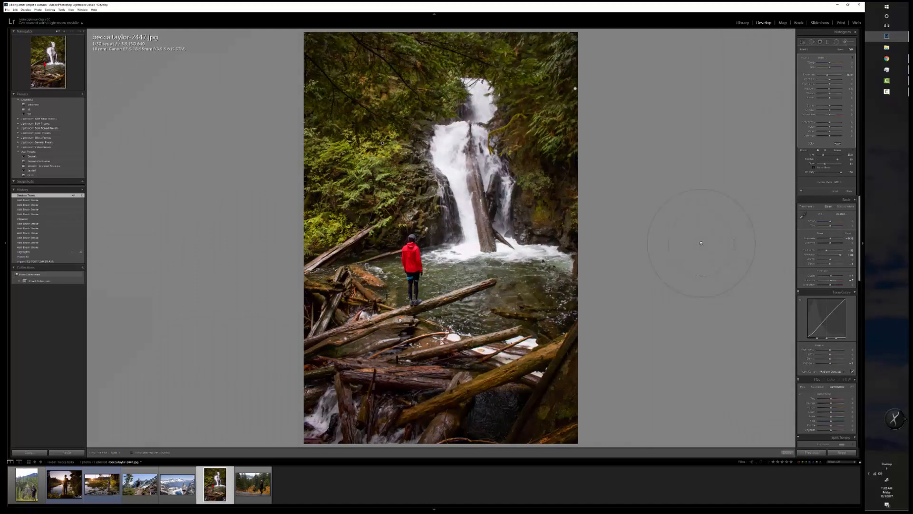
key("backslash")
key("backslash")
Open the photo of the woman standing on the log and cycle through its info overlays.
left_click(252, 484)
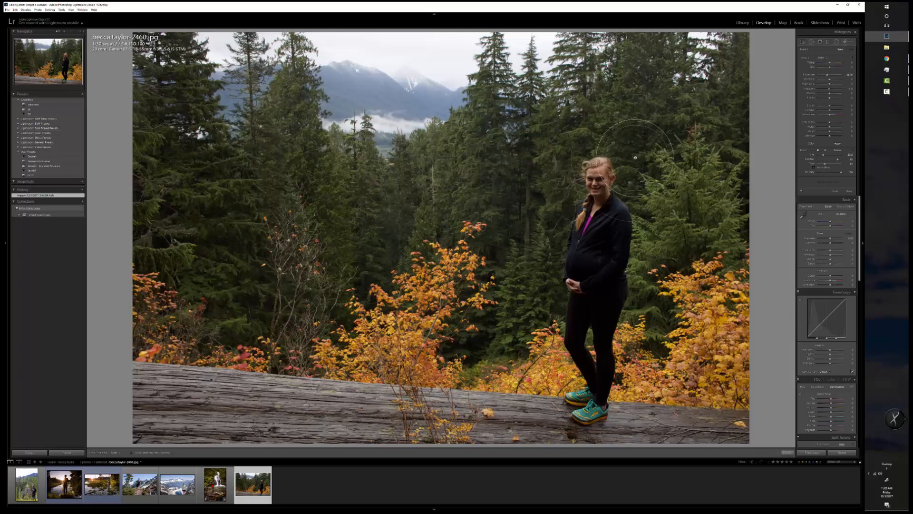
key("i")
key("i")
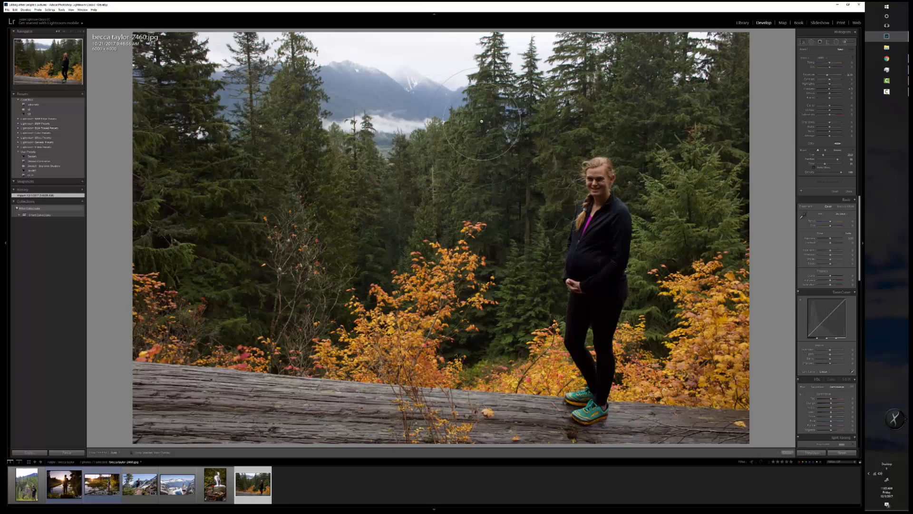
key("i")
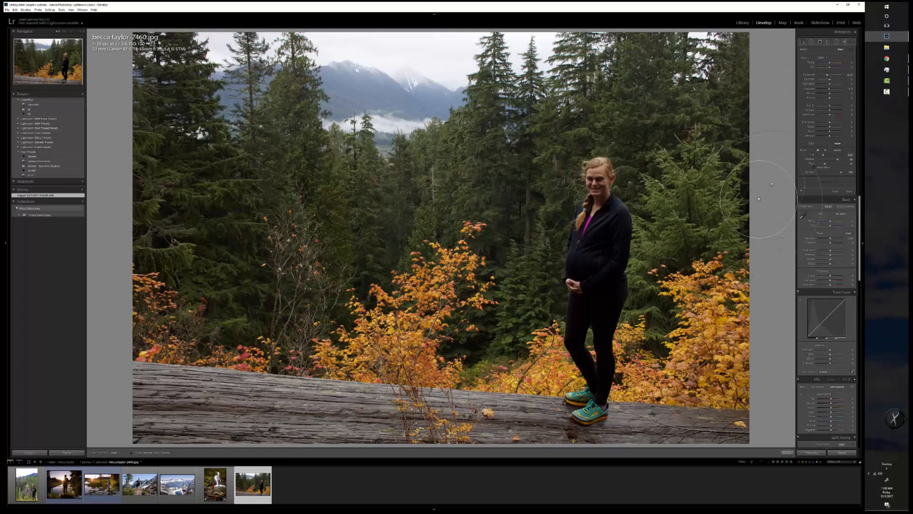
Crop the log photo slightly tighter and return to the adjustment brush.
left_click(803, 42)
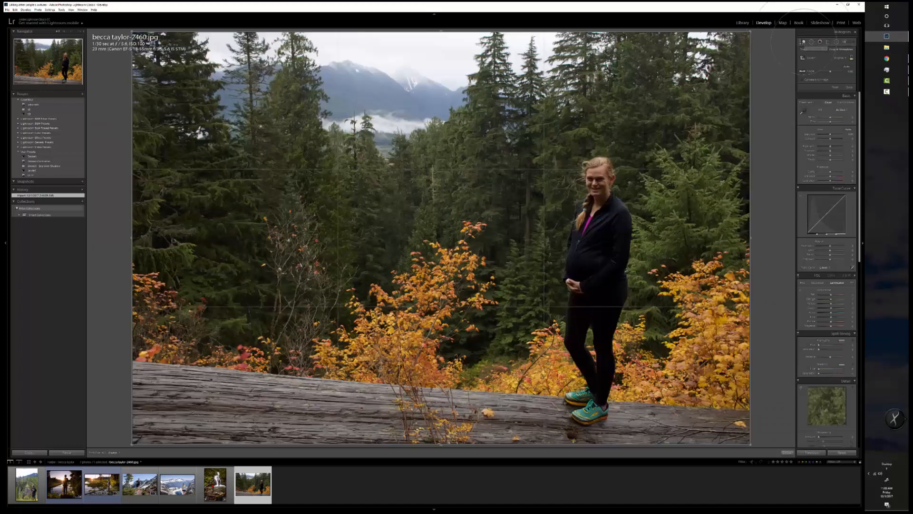
left_click_drag(577, 33, 573, 42)
left_click(848, 42)
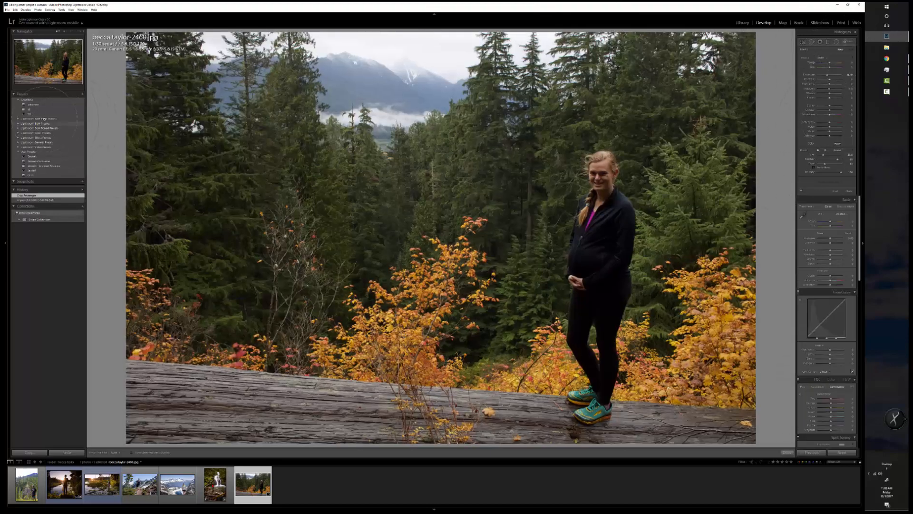
Apply the last preset of the first preset group to the log photo, and fine-tune its Highlights and Shadows.
left_click(29, 115)
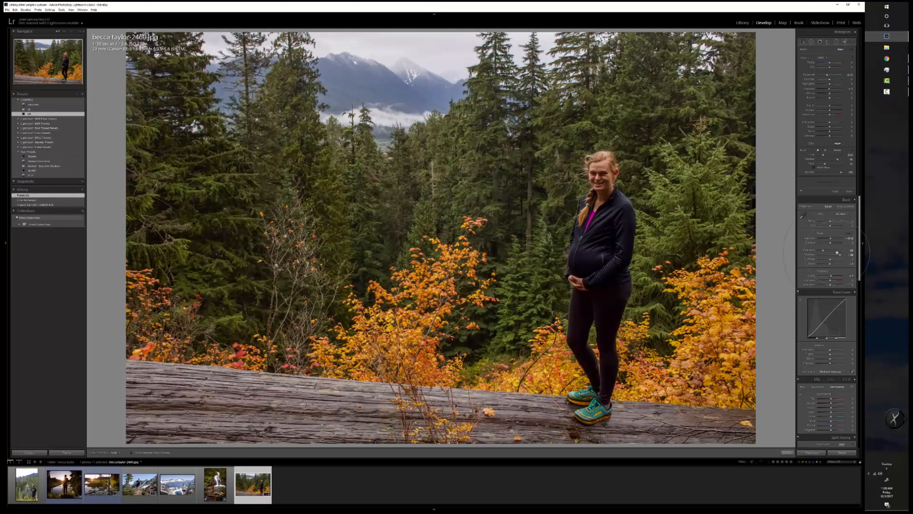
left_click_drag(824, 250, 826, 249)
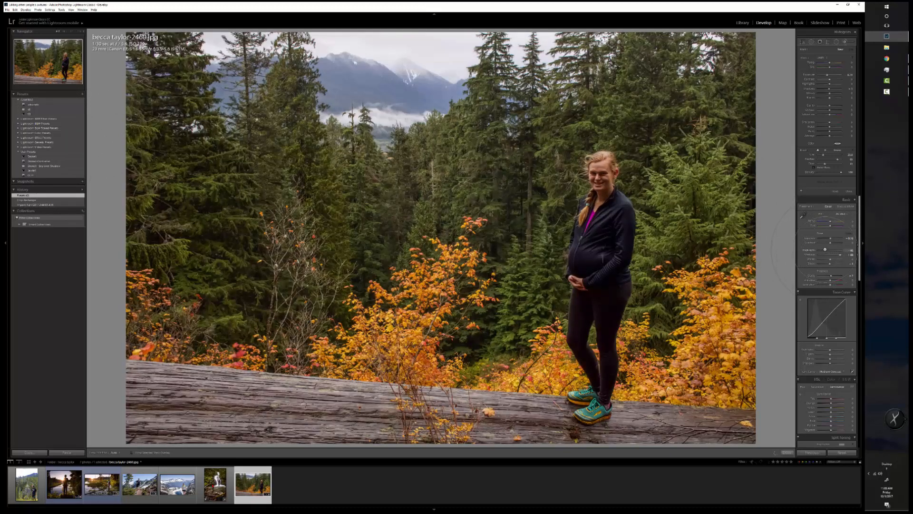
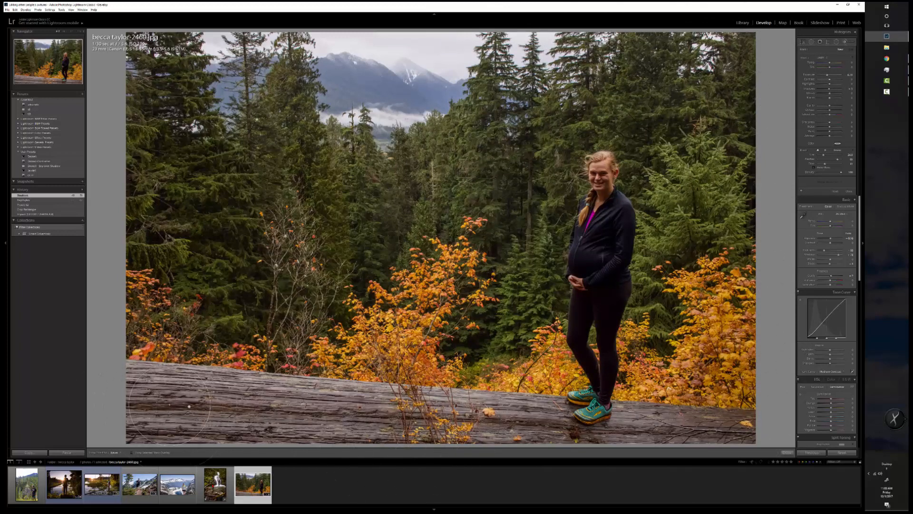
Paint a darkening brush adjustment over the trees on both sides of the log photo, resizing the brush between strokes.
left_click(184, 211)
scroll(185, 212, "up", 4)
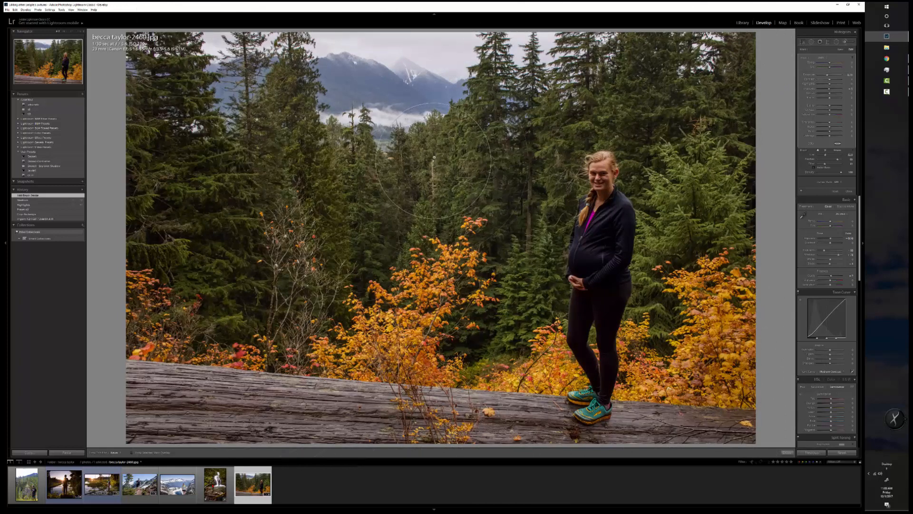
mouse_move(719, 151)
left_mouse_down()
mouse_move(720, 209)
mouse_move(704, 278)
mouse_move(734, 397)
mouse_move(710, 429)
mouse_move(802, 161)
left_mouse_up()
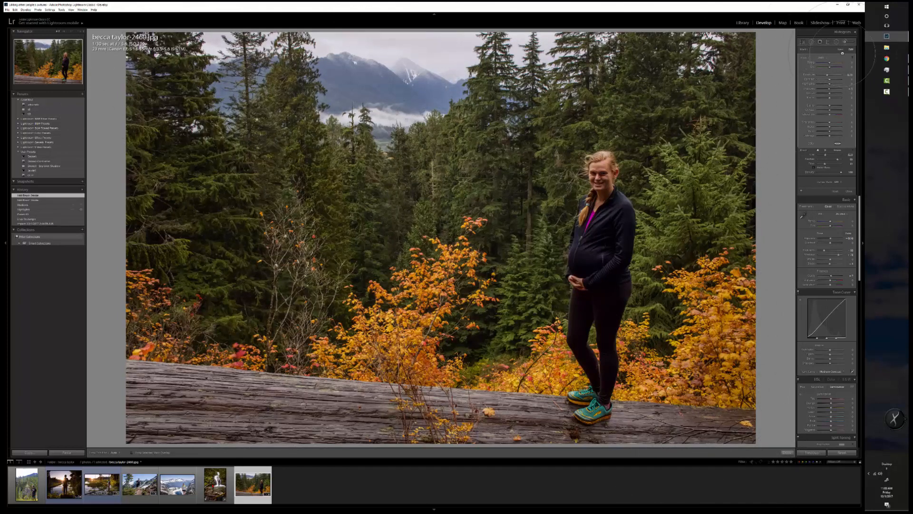
Paint a new darkening brush adjustment across the forest behind the woman, and start another brush adjustment.
left_click(840, 49)
scroll(683, 124, "down", 3)
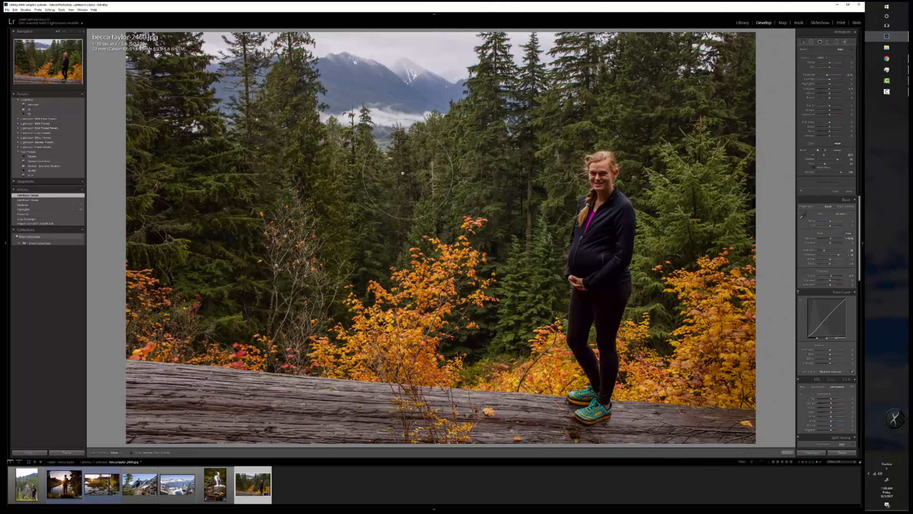
left_click_drag(365, 161, 594, 125)
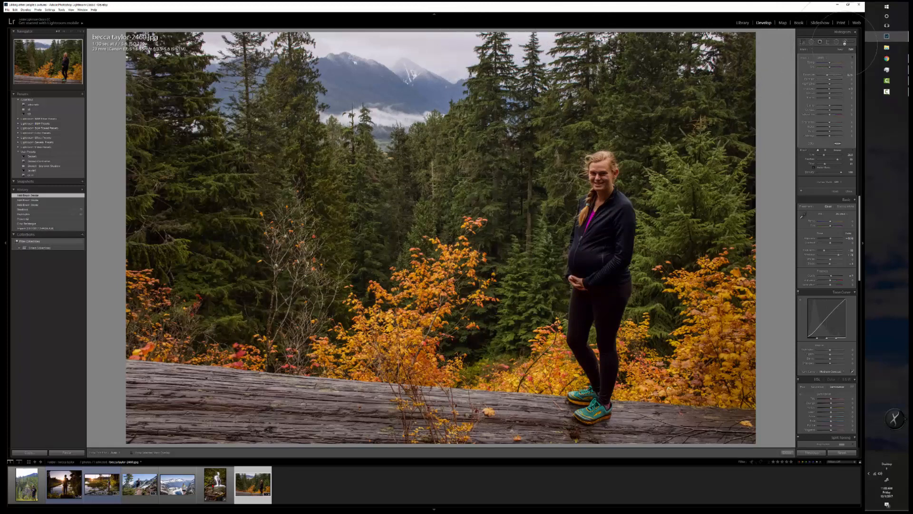
left_click(840, 49)
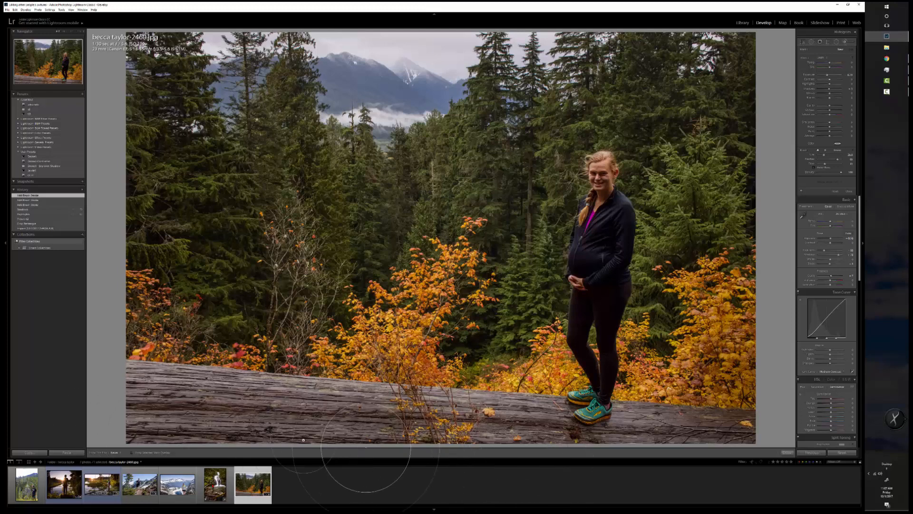
Darken the log's near part with a brush stroke, and paint a new LIGHT preset brush adjustment over the woman and surrounding trees.
left_click(230, 414)
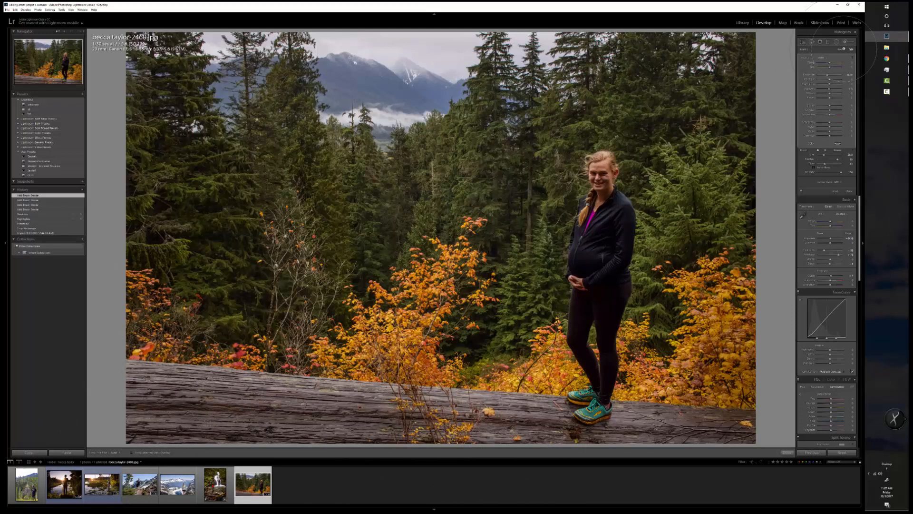
left_click(821, 57)
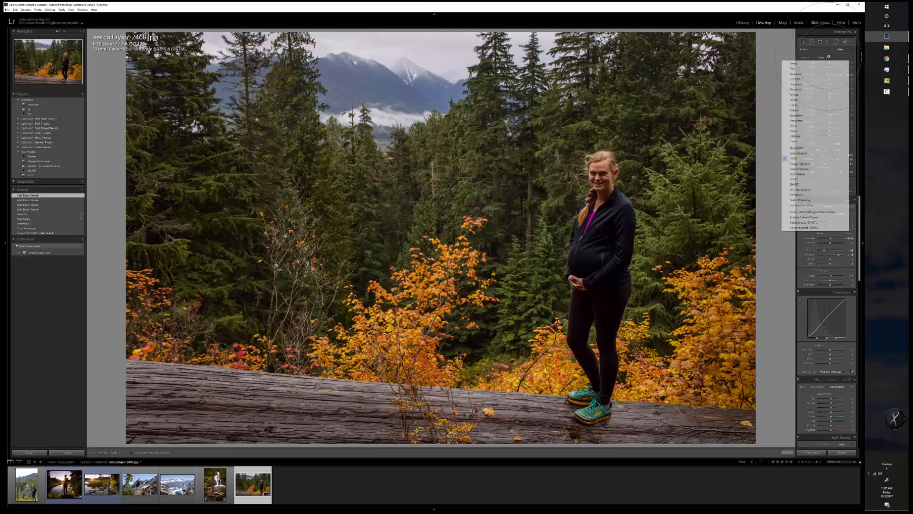
left_click(814, 179)
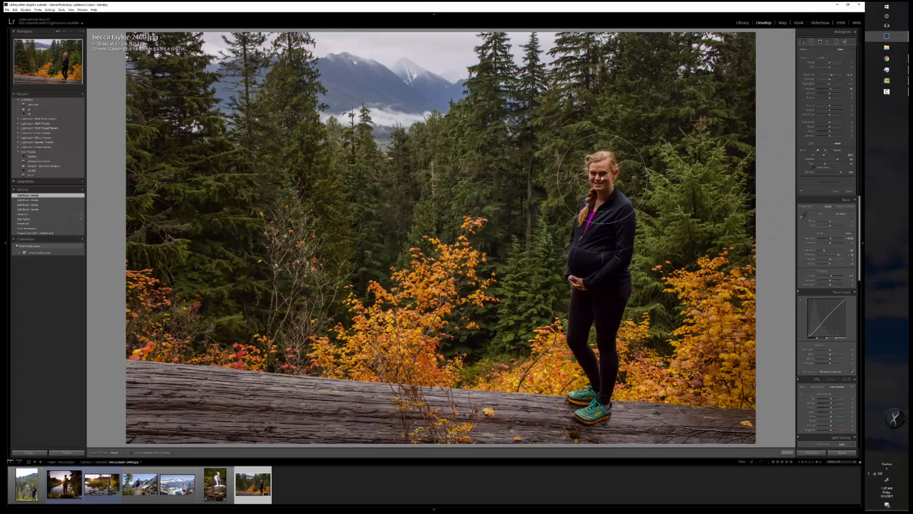
left_click(602, 179)
mouse_move(657, 197)
left_mouse_down()
mouse_move(530, 285)
mouse_move(668, 260)
mouse_move(575, 190)
left_mouse_up()
mouse_move(659, 116)
left_mouse_down()
mouse_move(677, 112)
mouse_move(629, 106)
mouse_move(649, 144)
left_mouse_up()
mouse_move(594, 101)
left_mouse_down()
mouse_move(499, 99)
mouse_move(645, 65)
left_mouse_up()
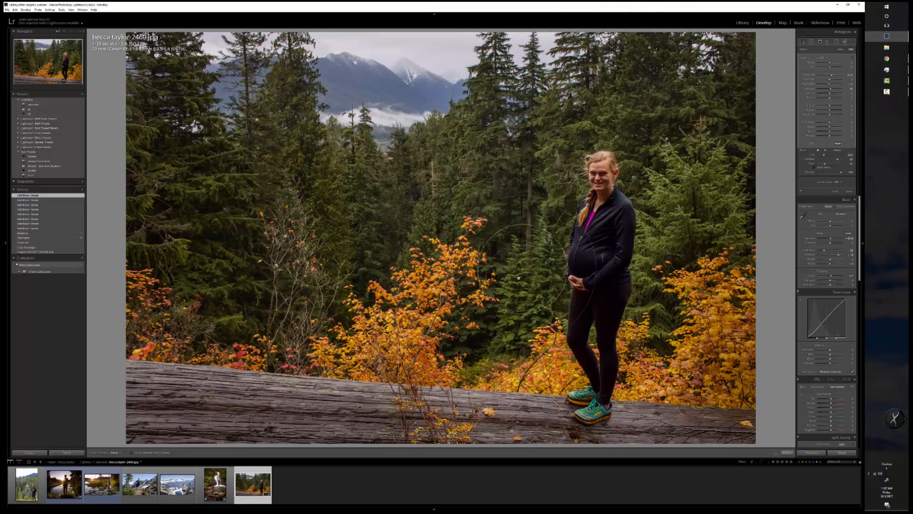
left_click_drag(526, 144, 572, 181)
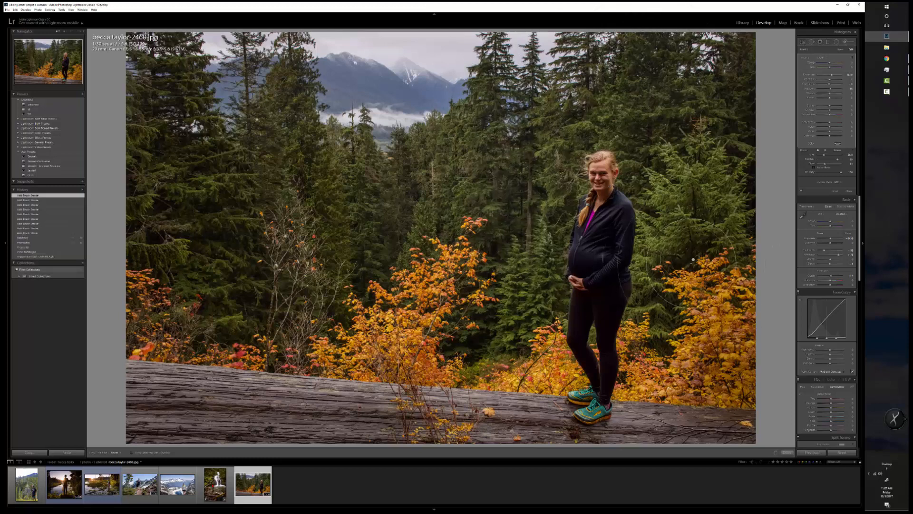
Extend the brightening brush adjustment onto the orange bush beside the woman, the distant treeline and the tall trees behind her.
left_click_drag(673, 266, 671, 268)
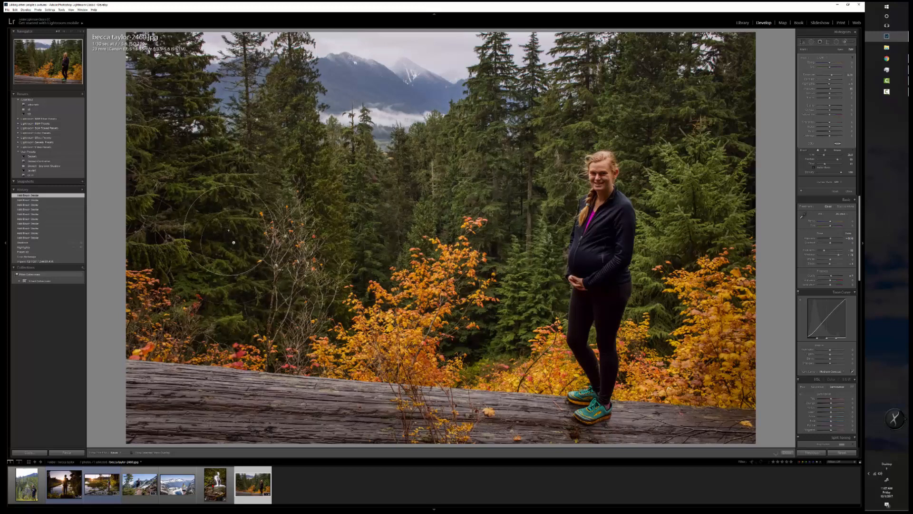
left_click(327, 142)
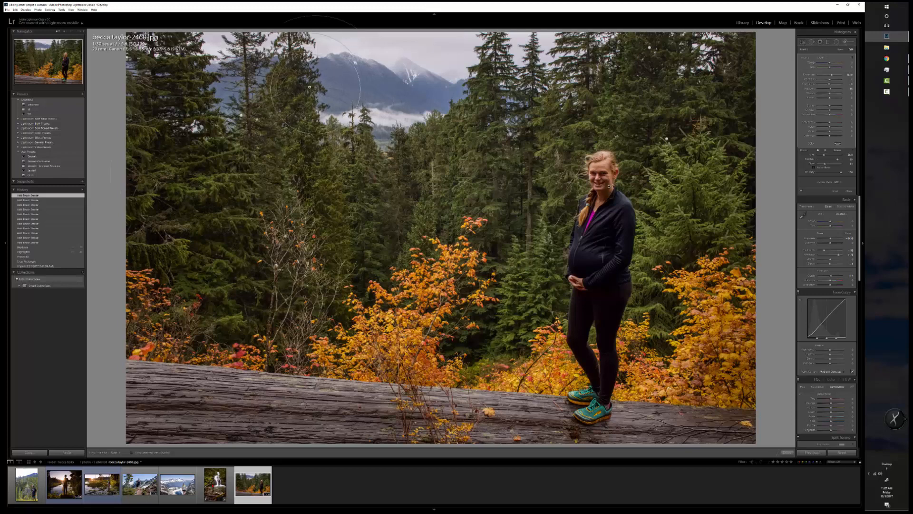
left_click(435, 102)
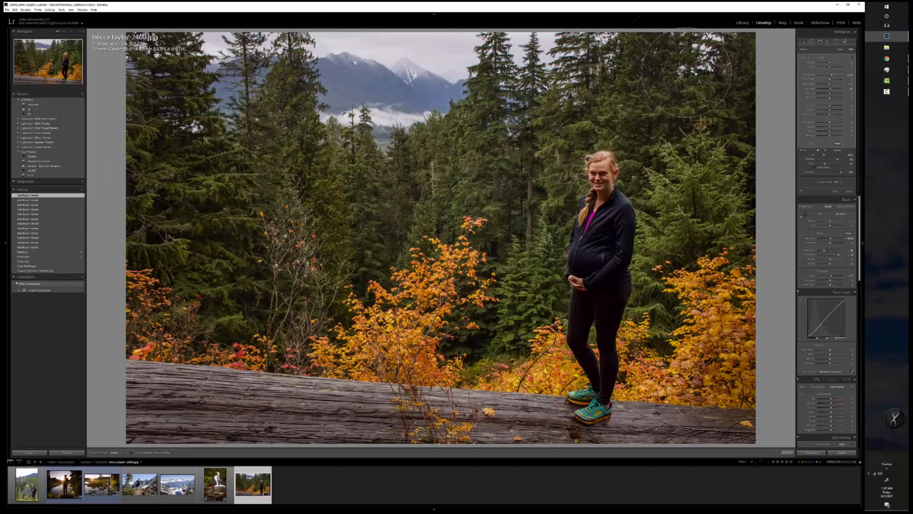
left_click(707, 126)
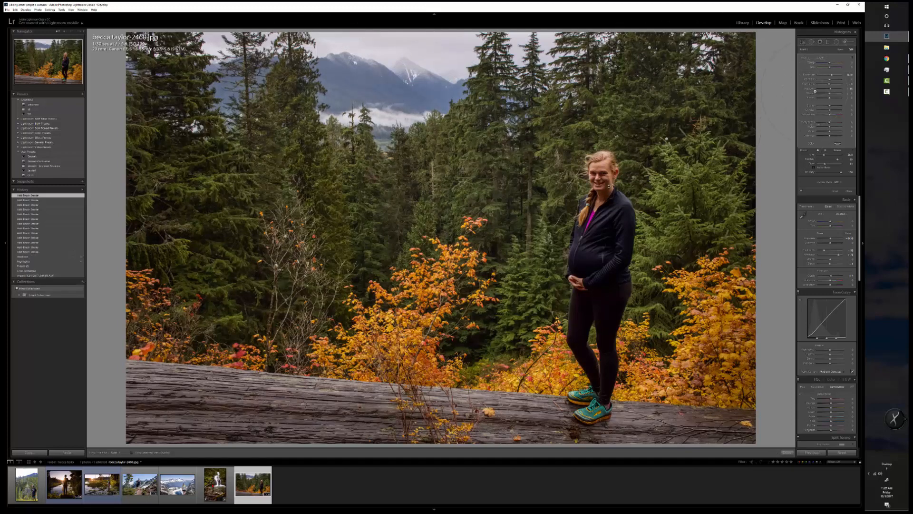
Paint a new darkening preset brush adjustment over the trees beside the woman, the orange bush and the forest edge behind her.
left_click(824, 58)
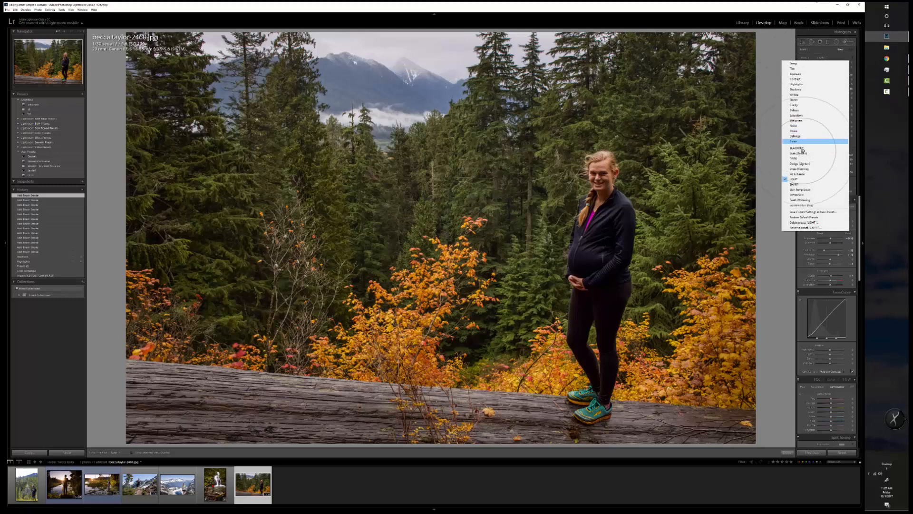
left_click(817, 157)
scroll(574, 141, "down", 4)
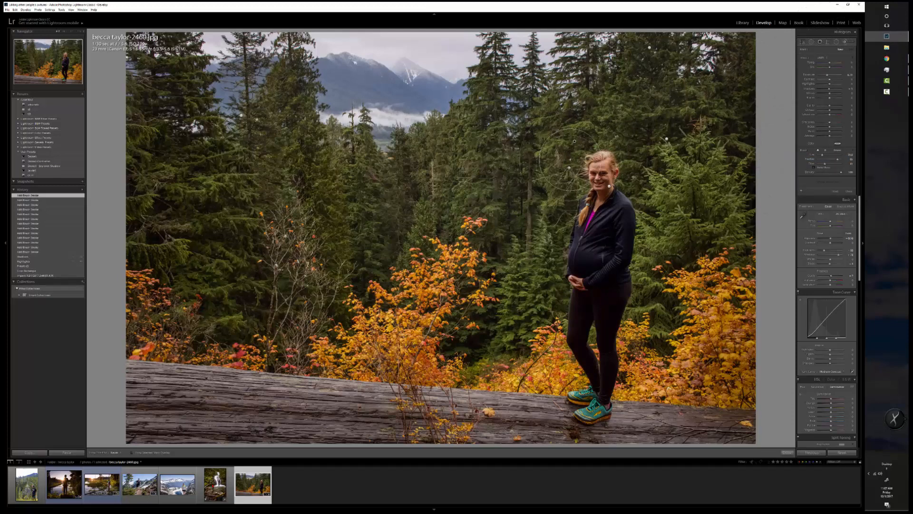
key("h")
mouse_move(638, 216)
left_mouse_down()
mouse_move(655, 184)
mouse_move(654, 152)
left_mouse_up()
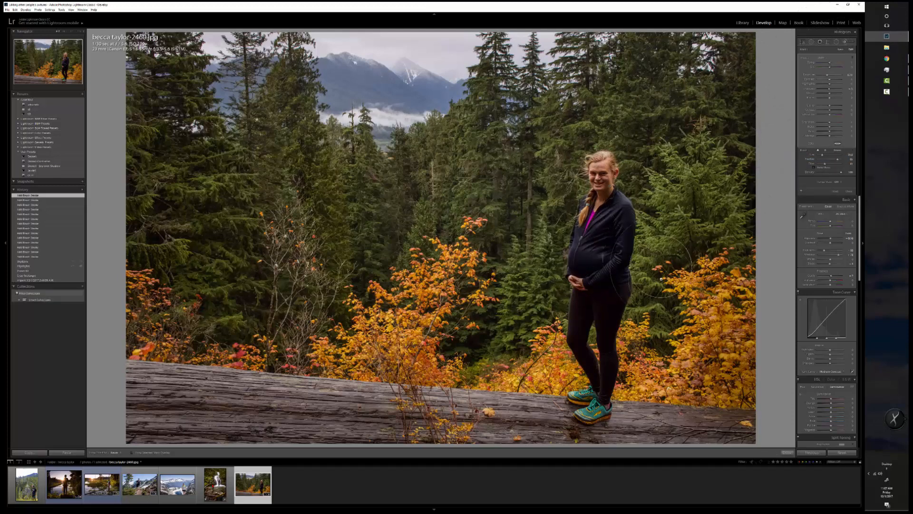
left_click(660, 283)
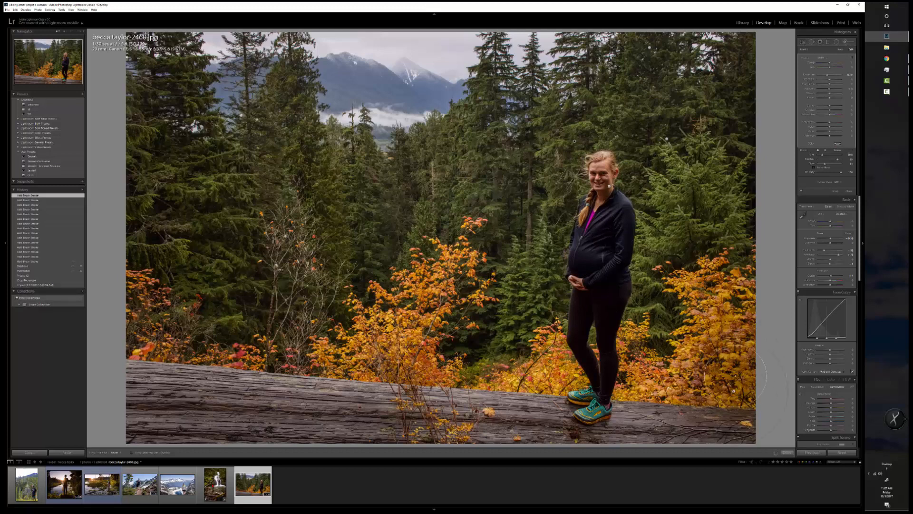
left_click(740, 139)
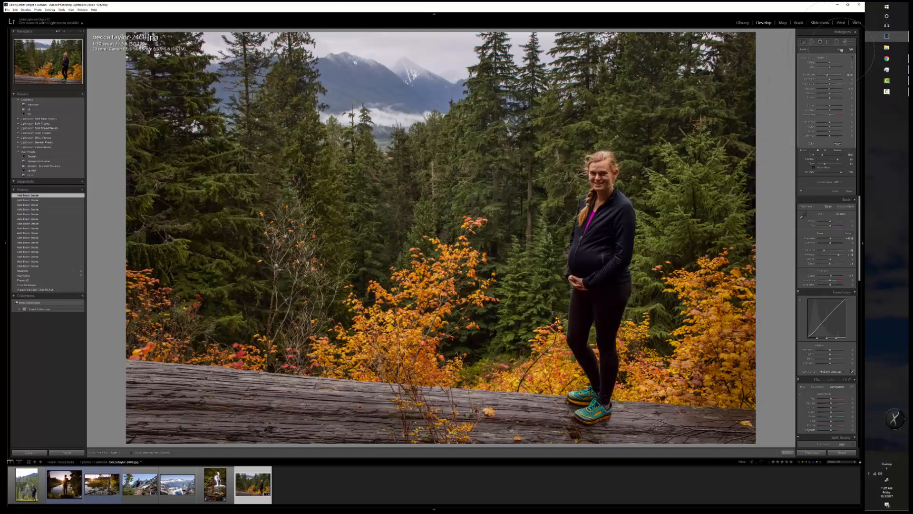
Brighten the woman's face with a new, smaller LIGHT preset brush adjustment, and compare the photo with its unedited version.
left_click(825, 59)
left_click(796, 179)
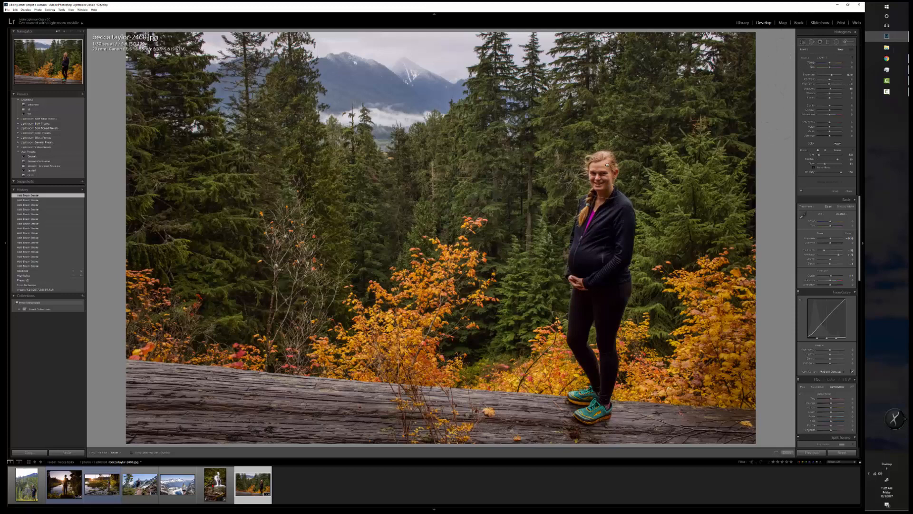
left_click_drag(602, 195, 610, 186)
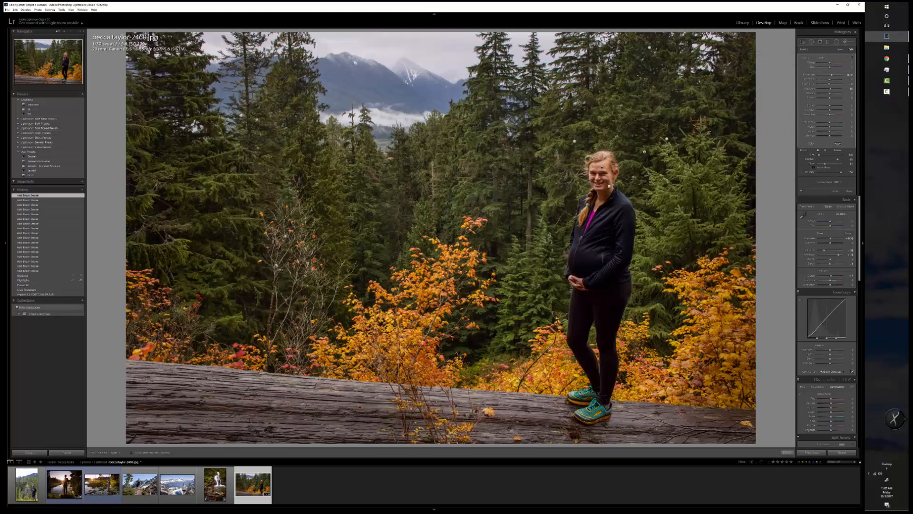
key("backslash")
key("backslash")
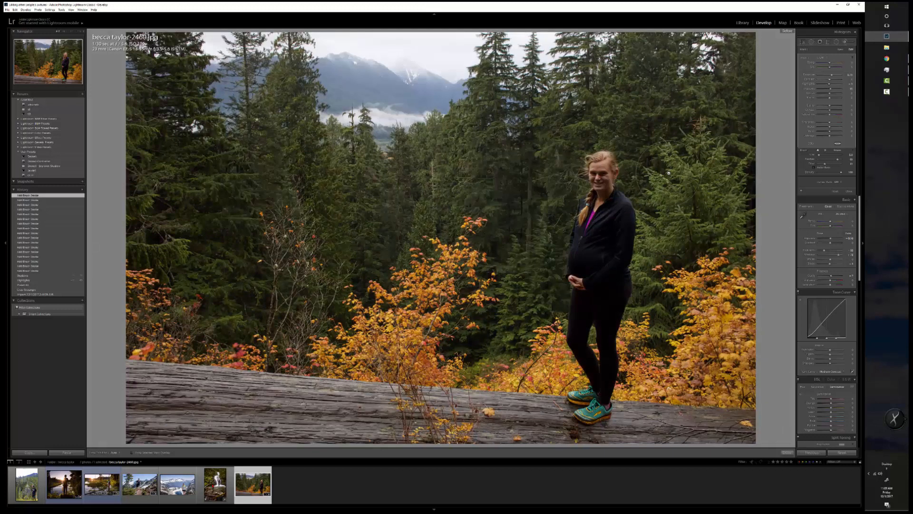
key("backslash")
key("backslash")
key("backslash")
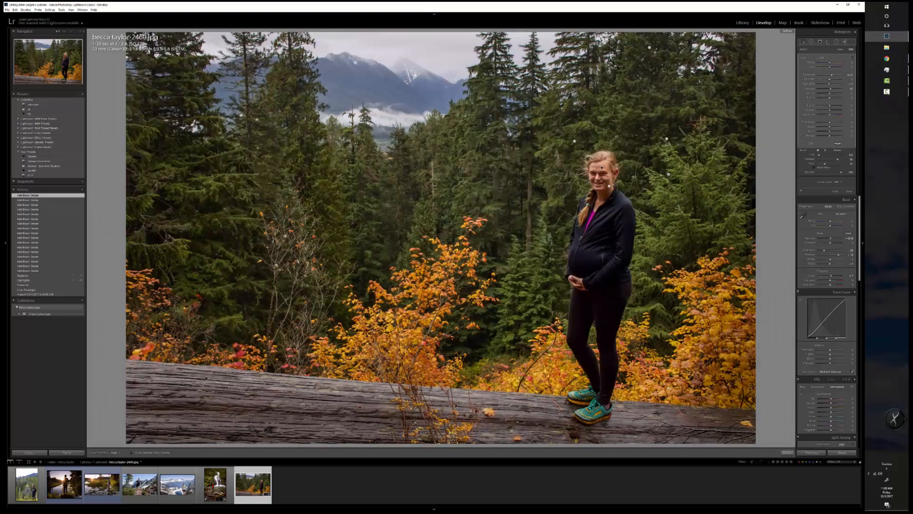
key("backslash")
Restrict the face brush adjustment with a Color range mask, using two colour samples taken from the woman's face.
left_click(839, 183)
left_click(836, 191)
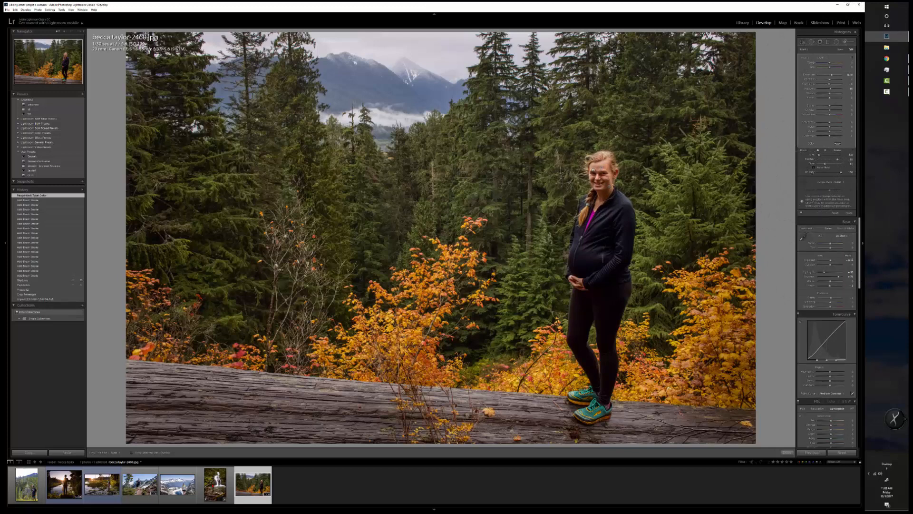
left_click(600, 169)
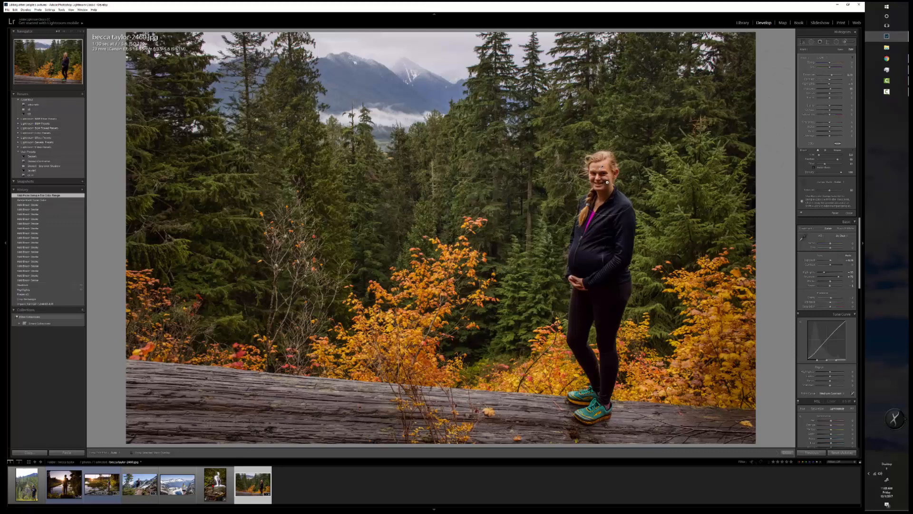
left_click(608, 182, "shift")
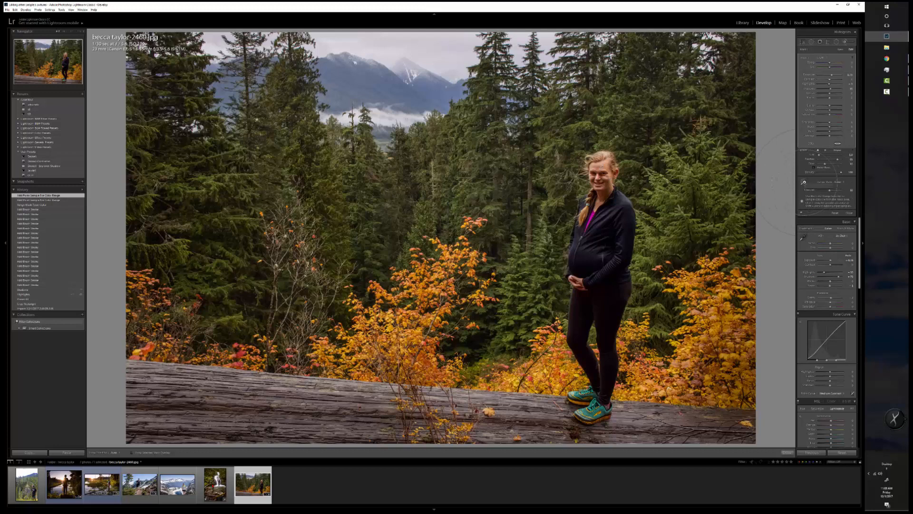
left_click(804, 182)
Fine-tune the log photo's Blacks and slightly lower the Shadows of its tone curve.
left_click_drag(828, 285, 830, 285)
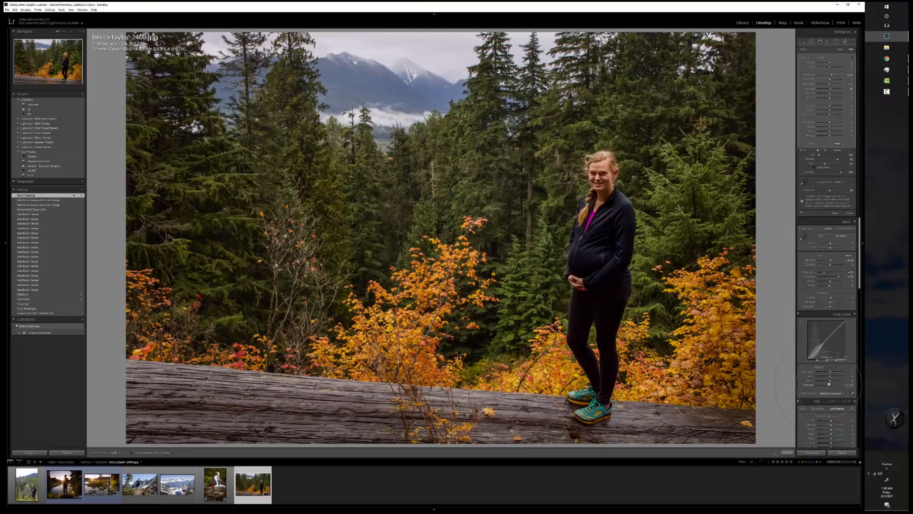
left_click_drag(829, 383, 827, 383)
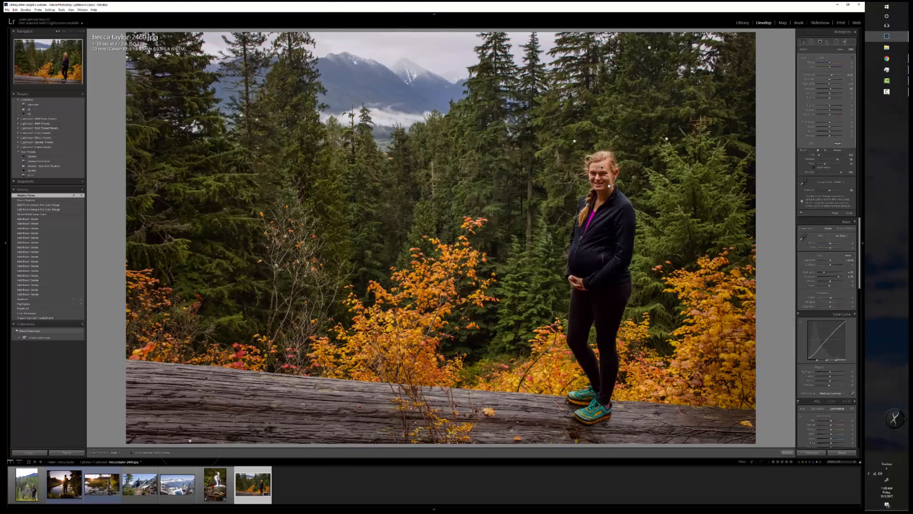
Return to the library grid, select the last four photos and label them Blue.
key("e")
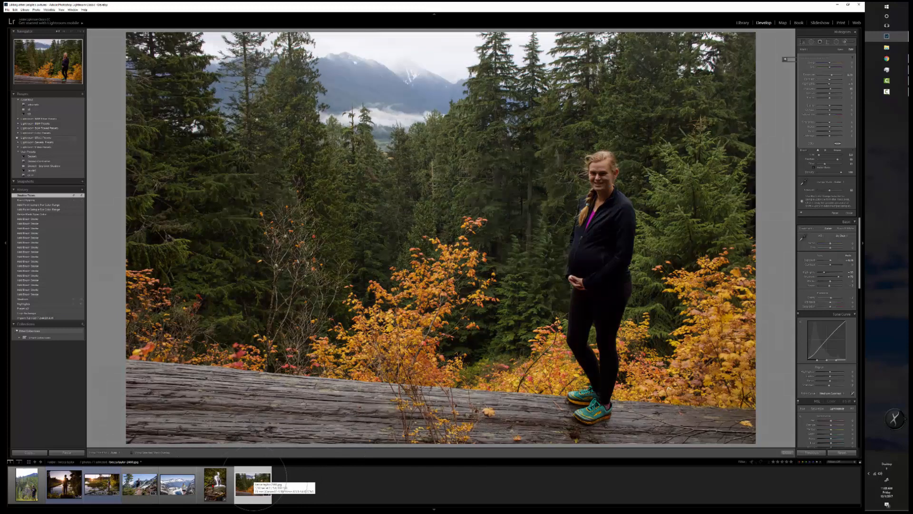
key("g")
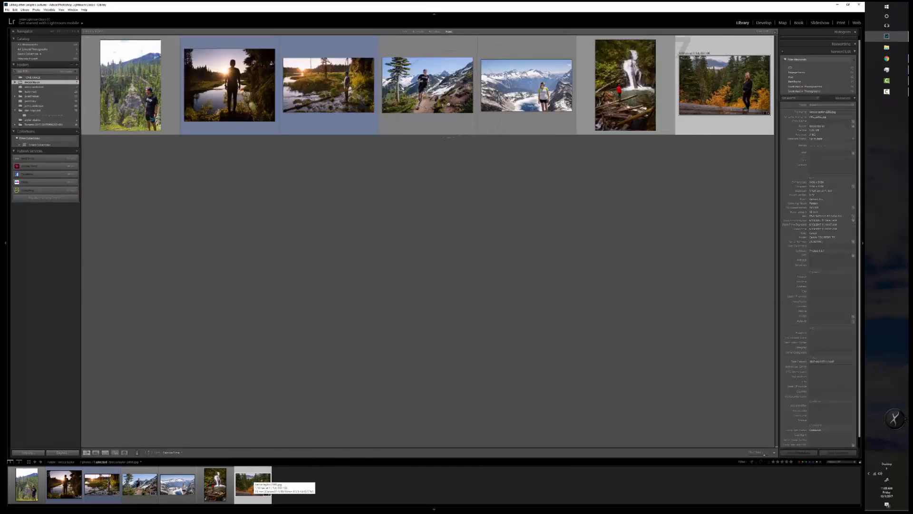
left_click(455, 87, "shift")
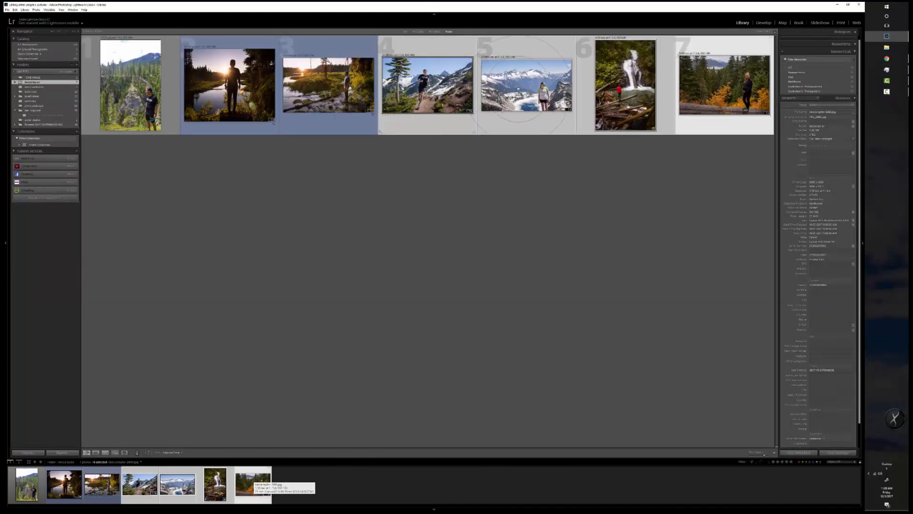
key("9")
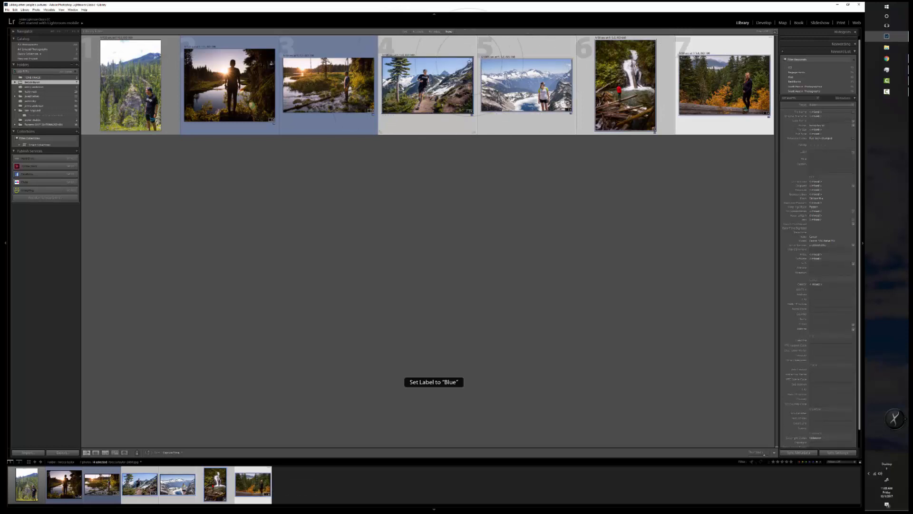
Open the canyon portrait for developing, apply the last preset of the first preset group, and fine-tune its Highlights and Exposure.
left_click(165, 90)
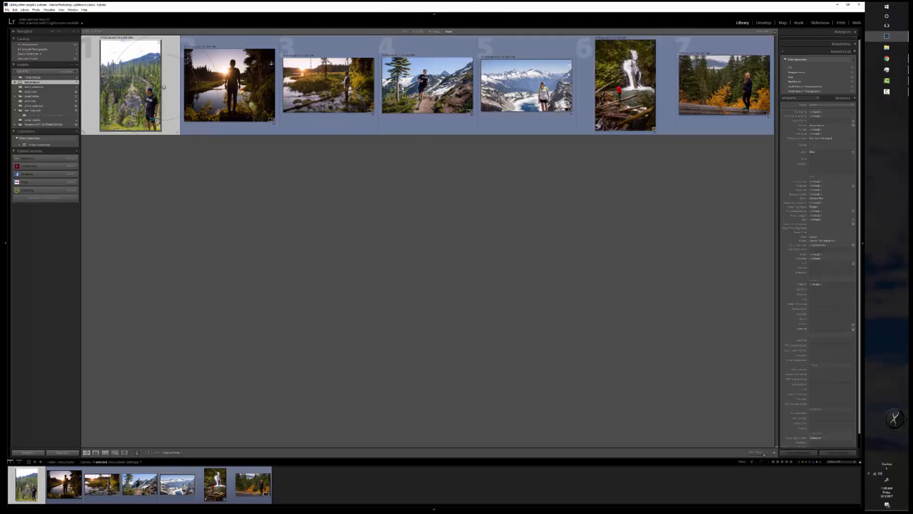
key("d")
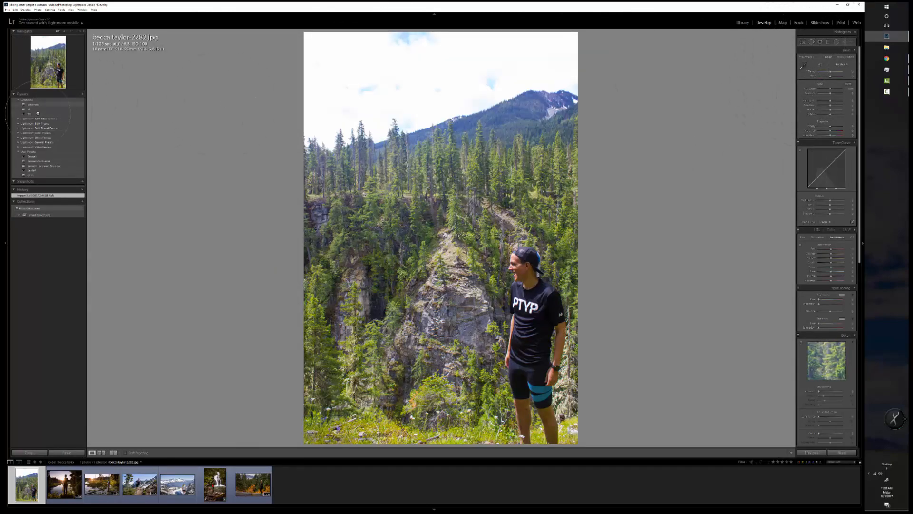
left_click(38, 113)
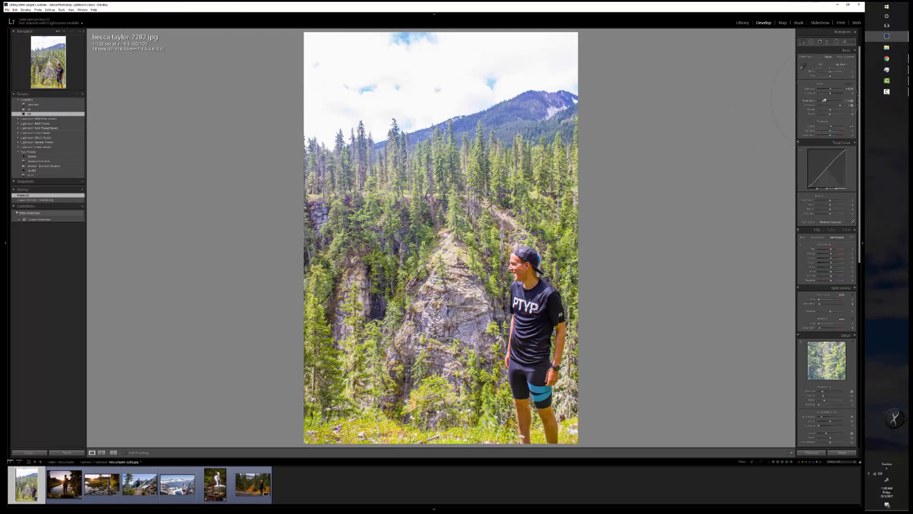
left_click_drag(824, 101, 826, 101)
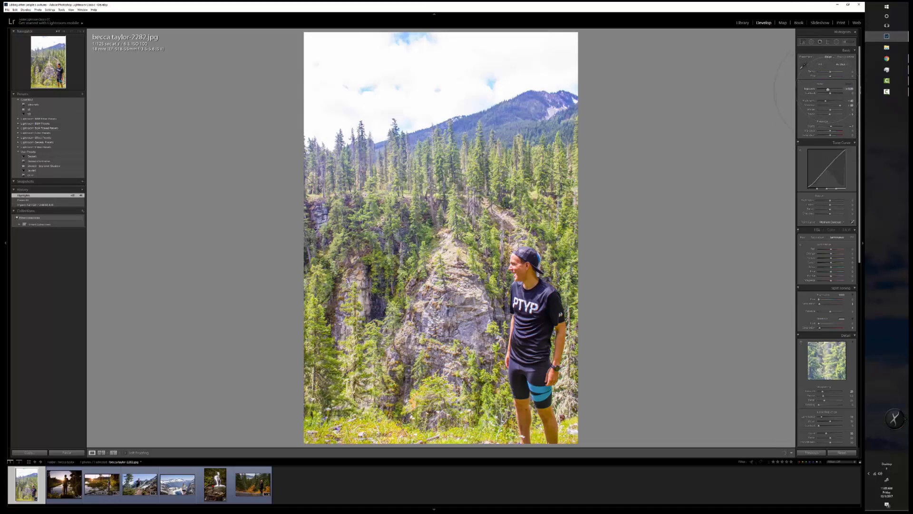
left_click_drag(829, 89, 829, 88)
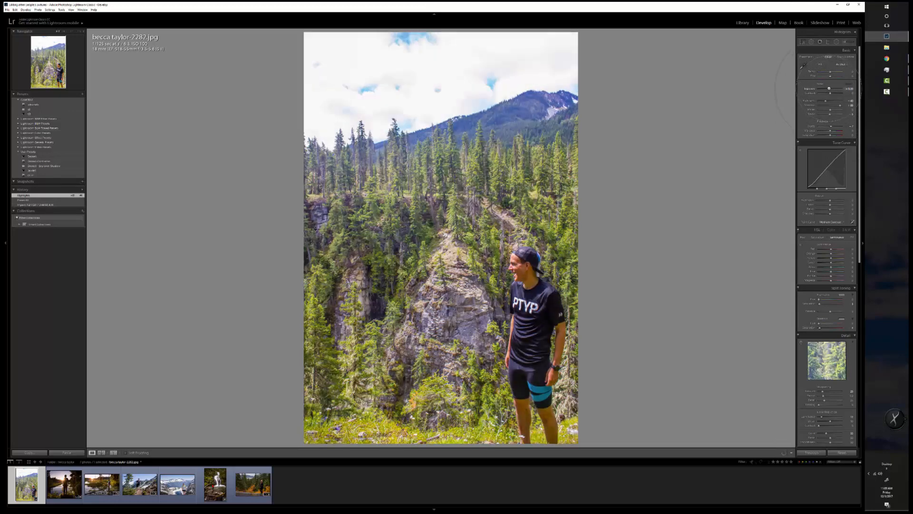
Crop the canyon portrait by trimming some sky from its upper edge and some forest from its left edge, previewing it with the interface darkened.
key("r")
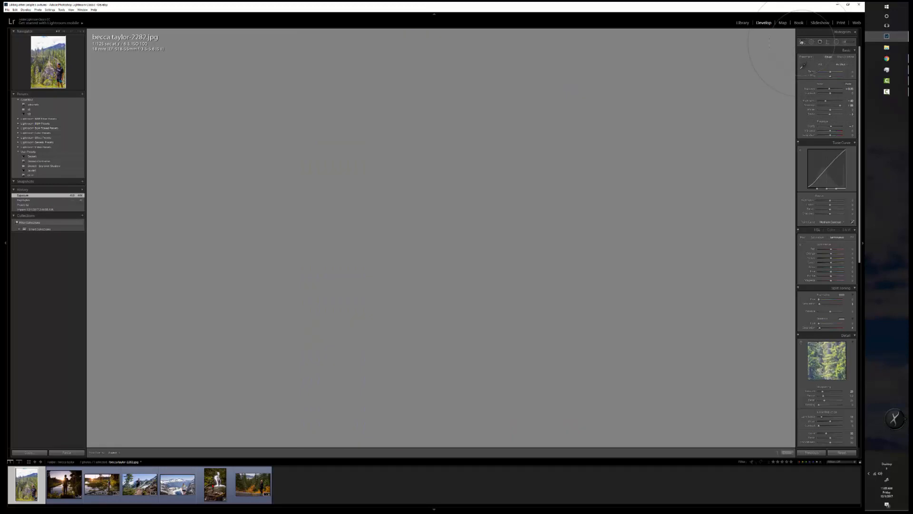
left_click_drag(501, 32, 514, 49)
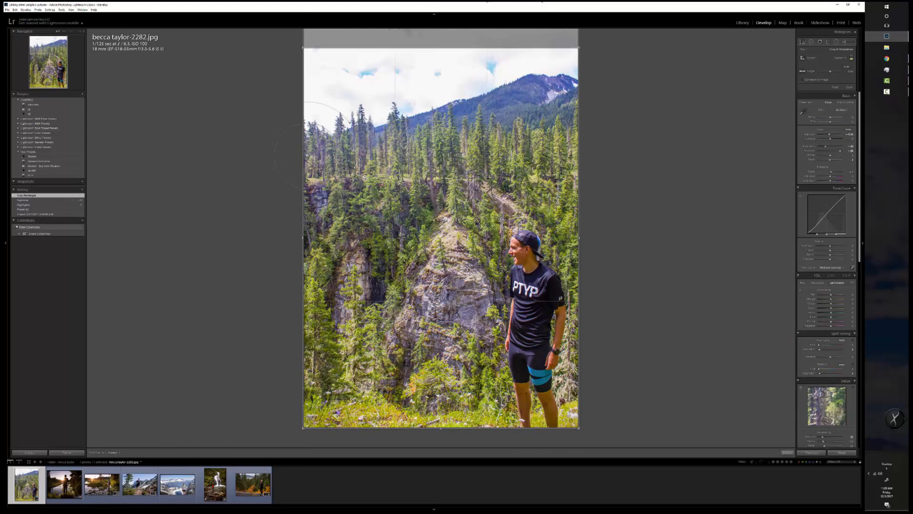
left_click_drag(304, 160, 311, 160)
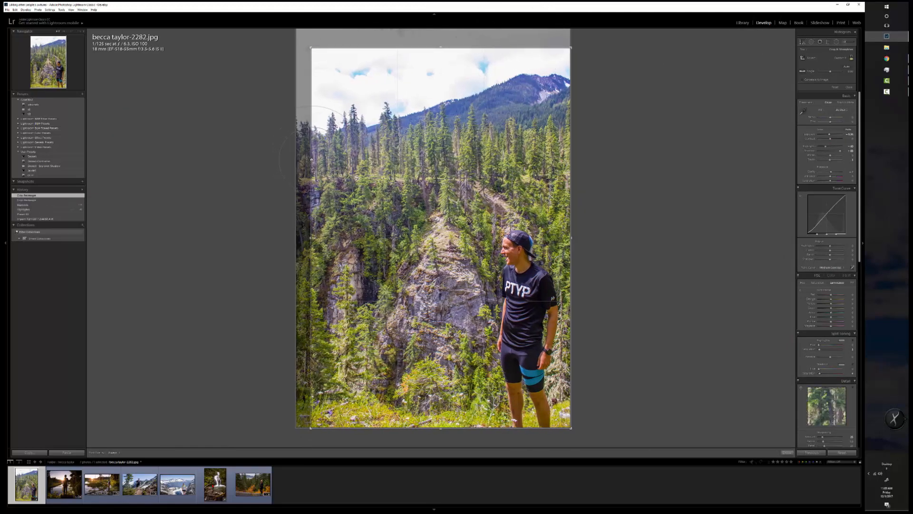
key("l")
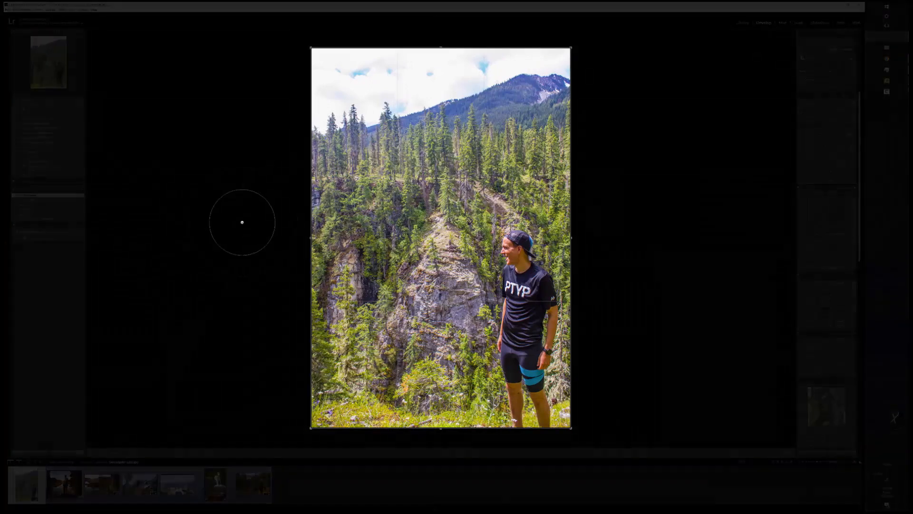
key("l")
key("l")
key("l")
left_click_drag(311, 208, 322, 210)
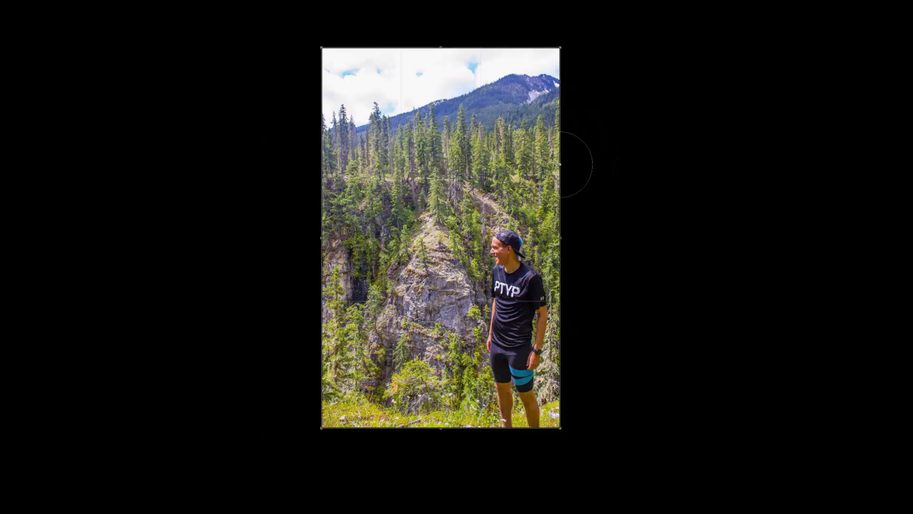
key("l")
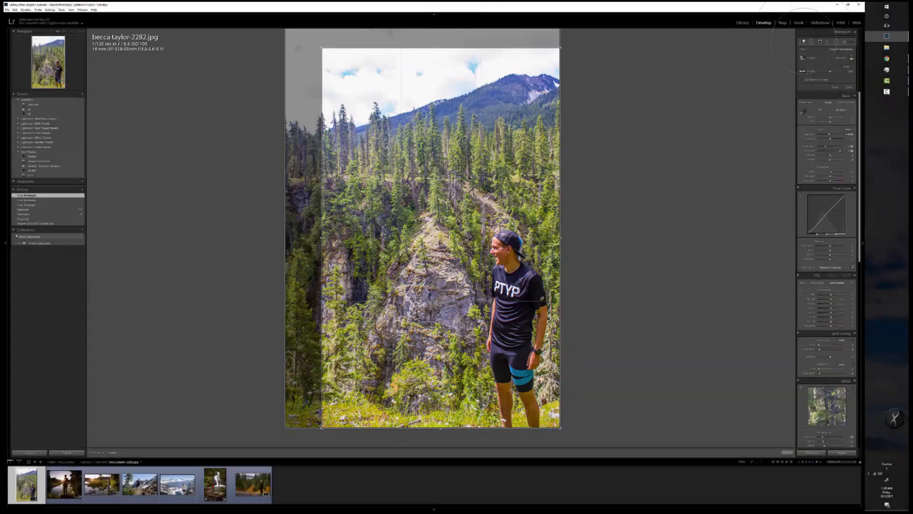
left_click(804, 42)
Set up an adjustment brush with the darkening preset and darken the lower rocks and bushes of the canyon.
left_click(845, 41)
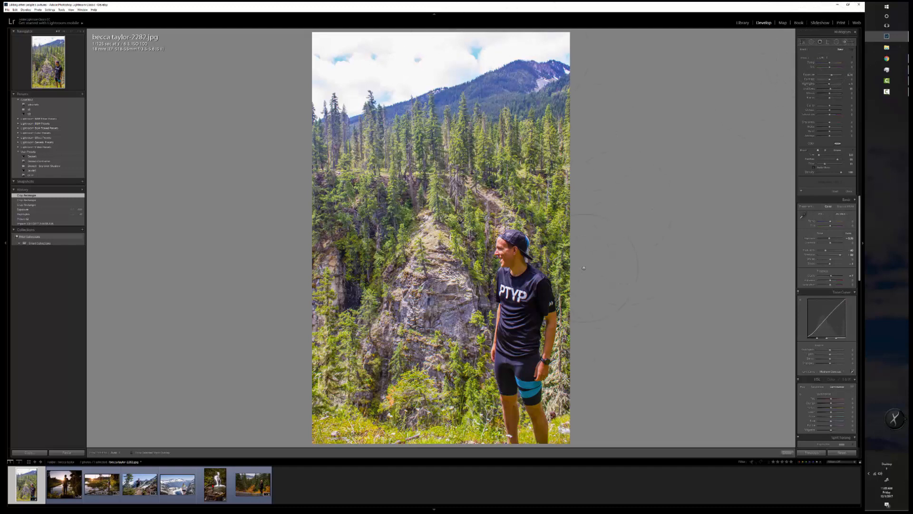
left_click_drag(828, 64, 824, 64)
left_click(825, 58)
left_click(828, 151)
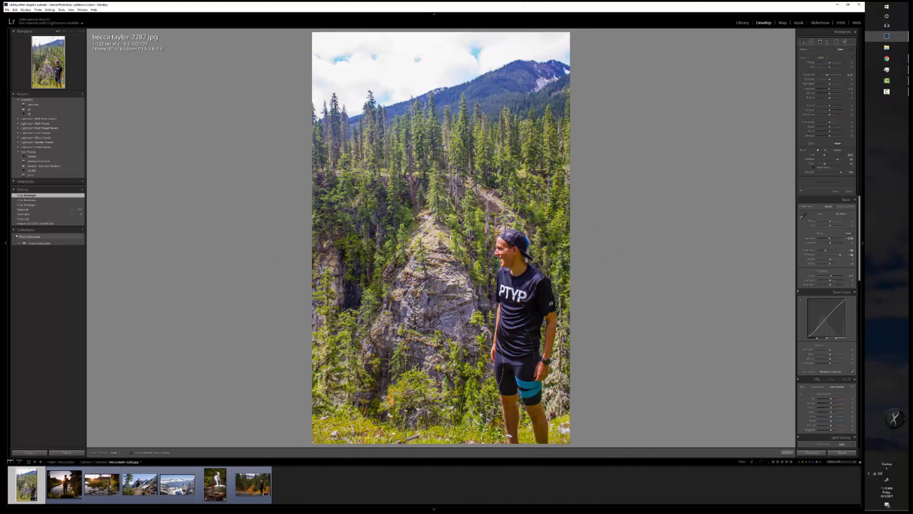
left_click(456, 365)
Start a new darkening brush adjustment and paint it across the canyon forest and the trees on the photo's left side.
left_click(840, 49)
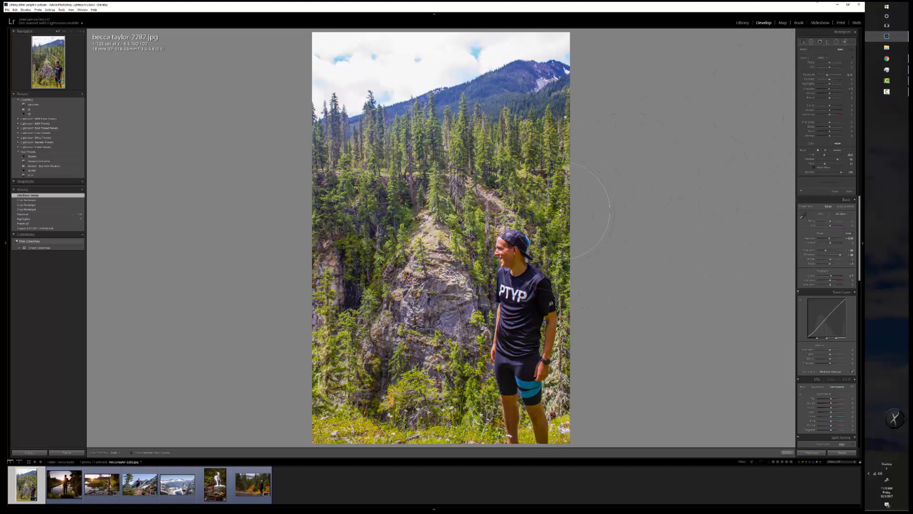
scroll(419, 257, "down", 4)
mouse_move(292, 215)
left_mouse_down()
mouse_move(361, 157)
mouse_move(381, 171)
mouse_move(533, 180)
mouse_move(576, 212)
left_mouse_up()
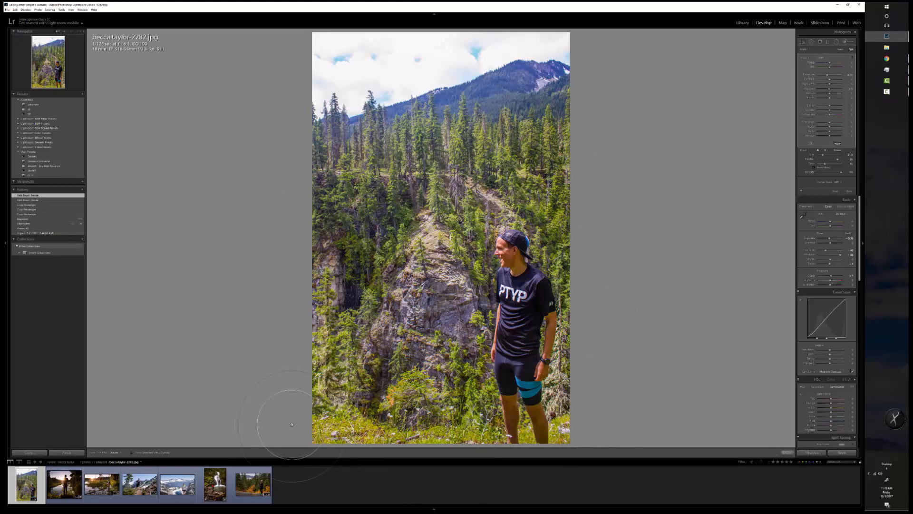
left_click_drag(354, 181, 355, 179)
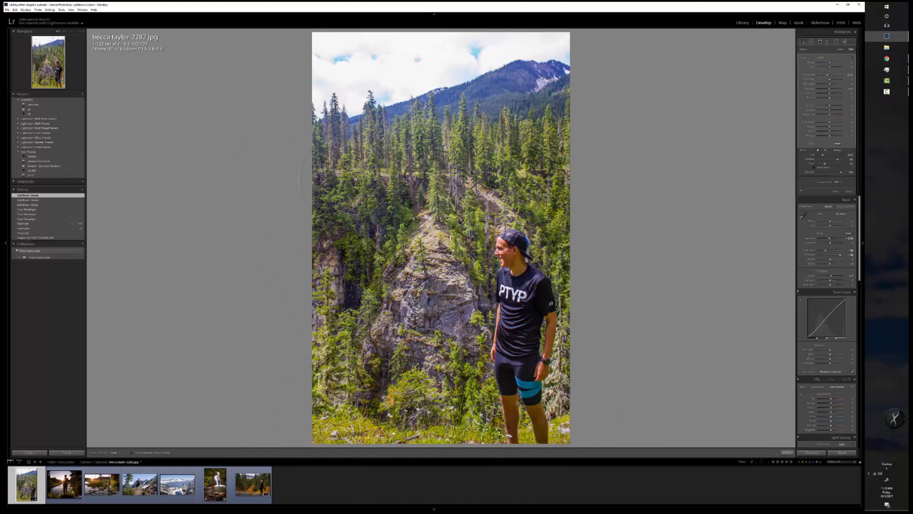
Create a new brush adjustment with the brightening preset and paint it over the man's upper body and legs, resizing the brush to fit.
left_click(840, 49)
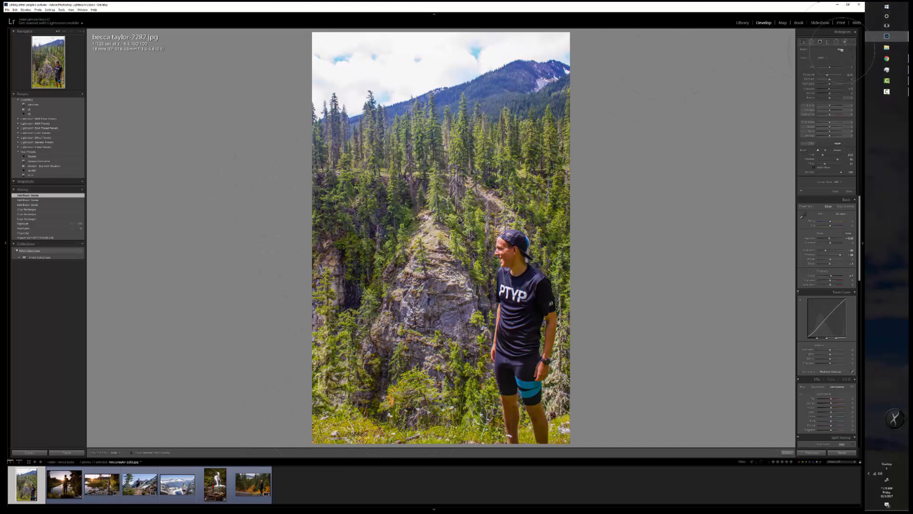
left_click(822, 57)
left_click(817, 179)
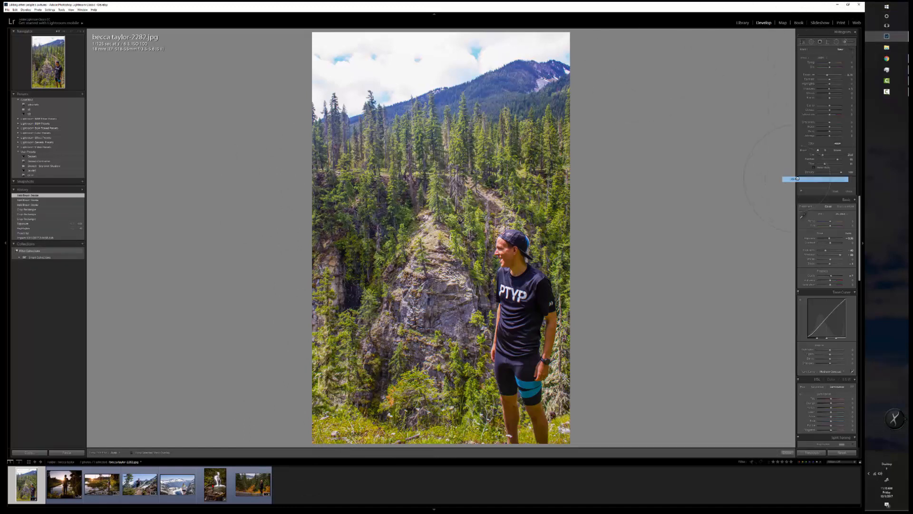
scroll(508, 247, "down", 3)
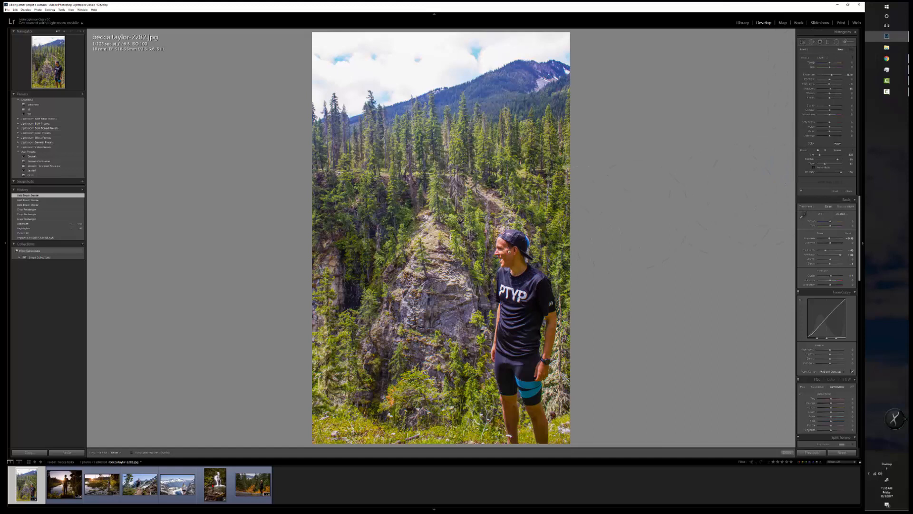
left_click(513, 274)
scroll(519, 381, "up", 4)
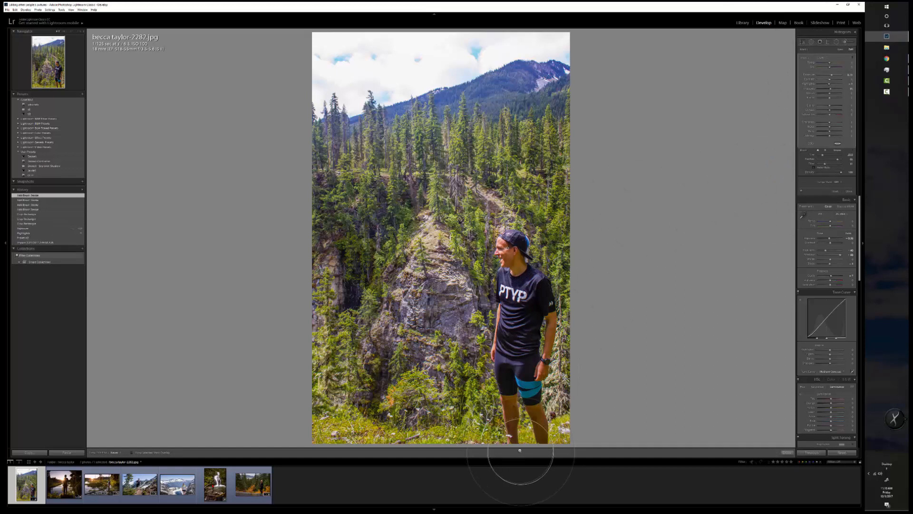
mouse_move(505, 419)
left_mouse_down()
mouse_move(476, 437)
mouse_move(541, 430)
mouse_move(528, 385)
left_mouse_up()
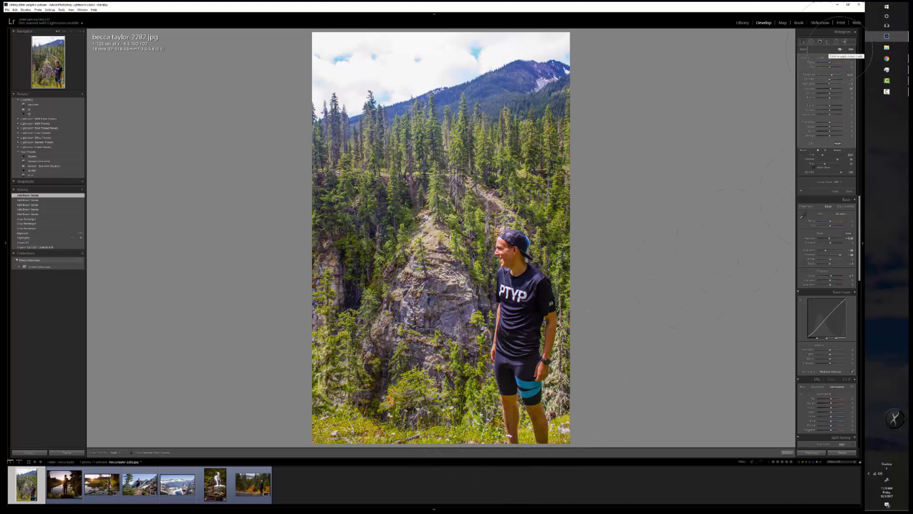
Create another darkening brush adjustment and paint it over the trees at the right, left and upper middle of the forest.
left_click(840, 49)
left_click(822, 57)
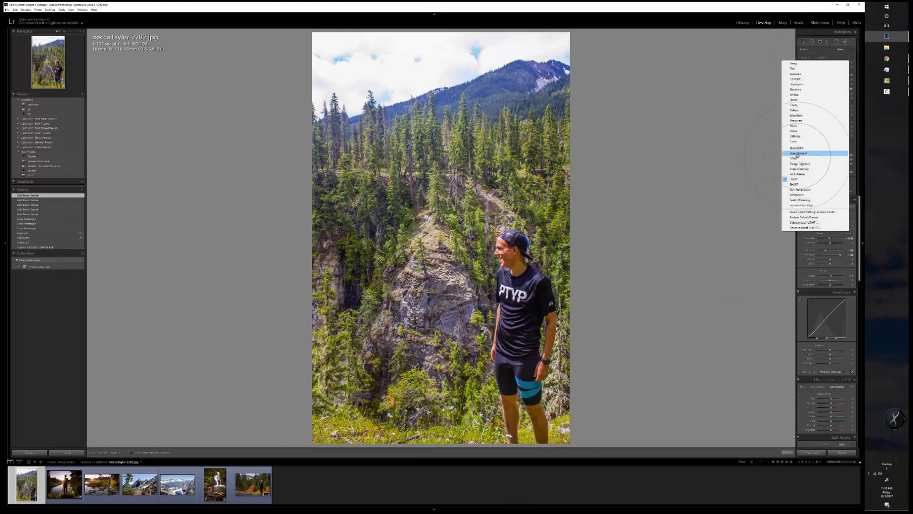
left_click(793, 159)
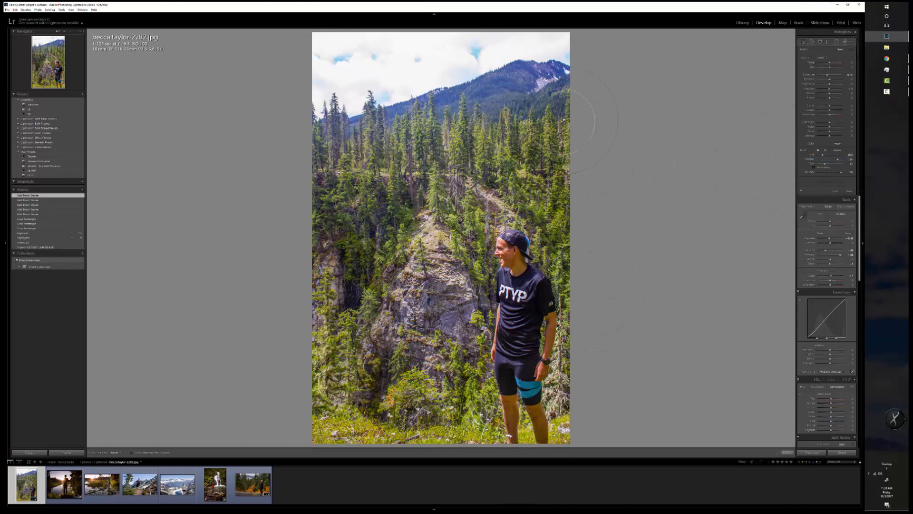
left_click(543, 157)
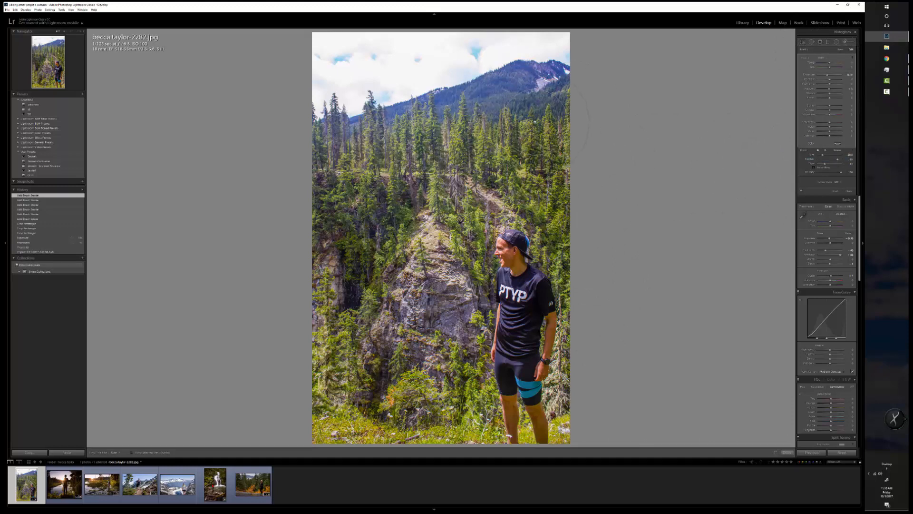
left_click(565, 117)
key("h")
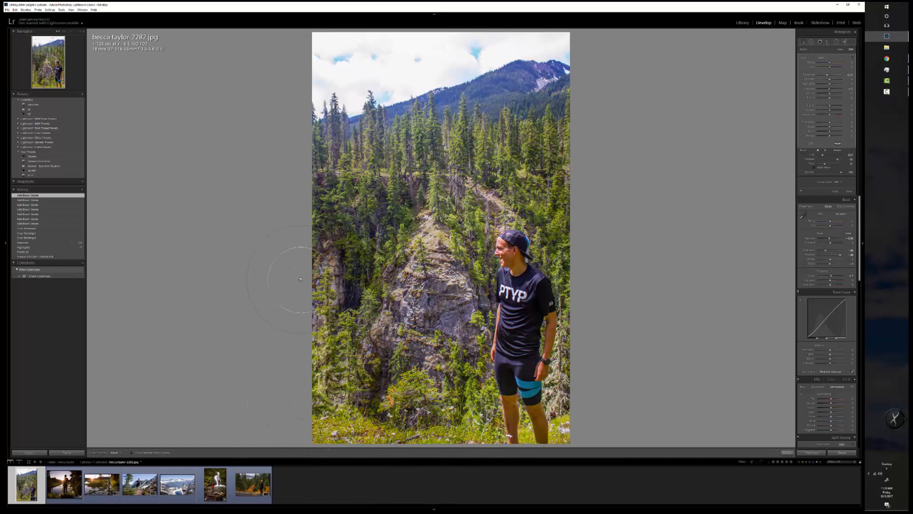
left_click(371, 183)
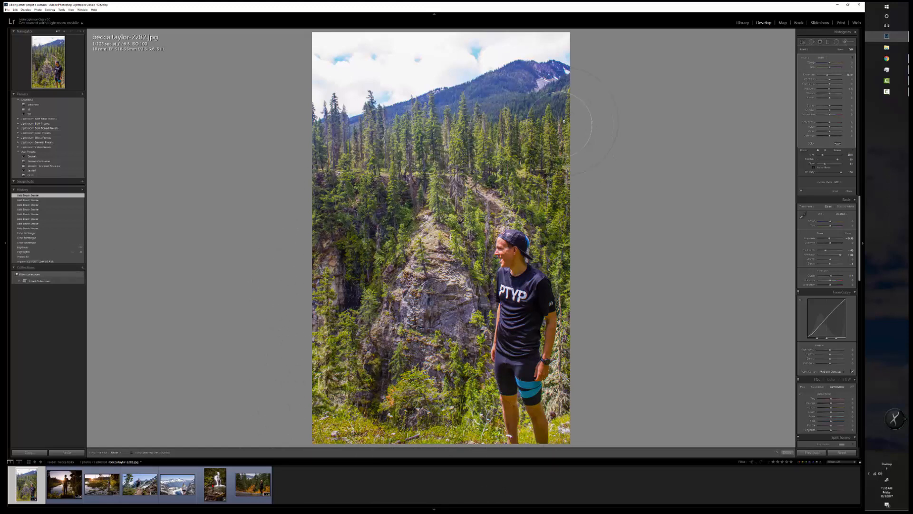
left_click(576, 245)
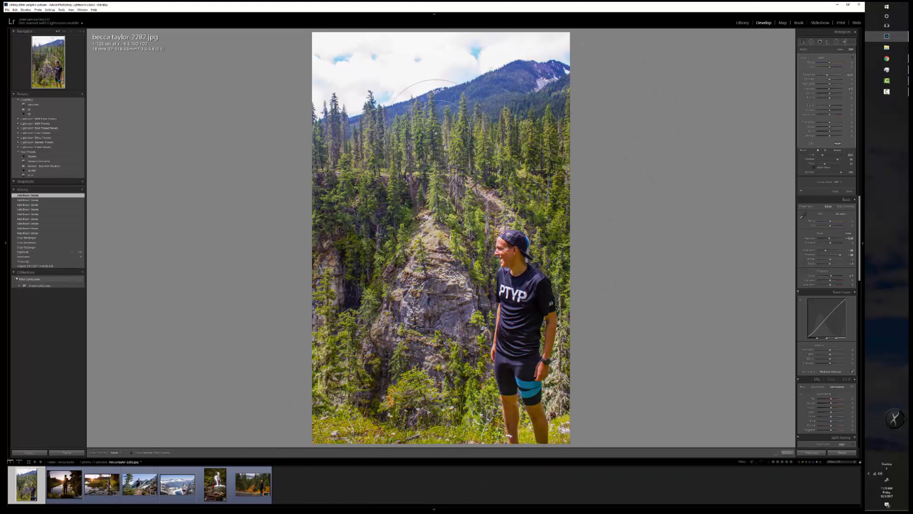
left_click(407, 141)
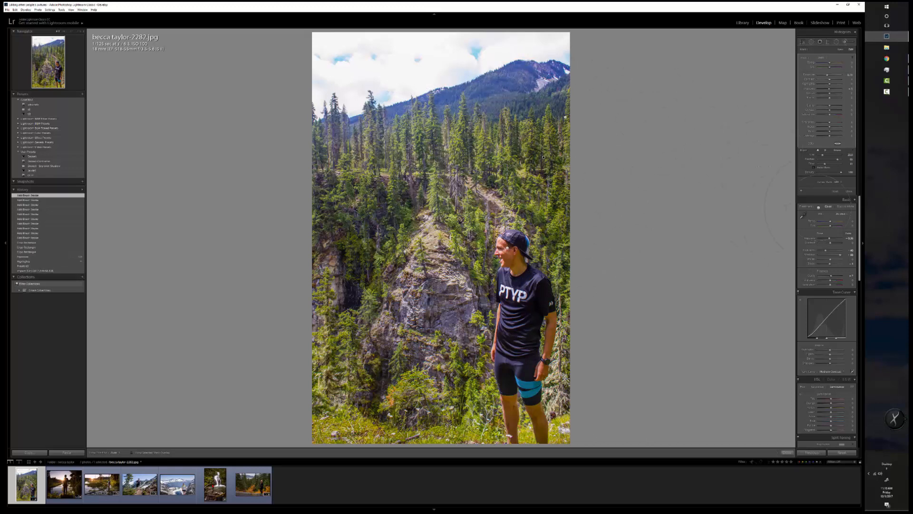
Remove two distracting spots from the man's legs just below the shorts with Spot Removal.
left_click(812, 42)
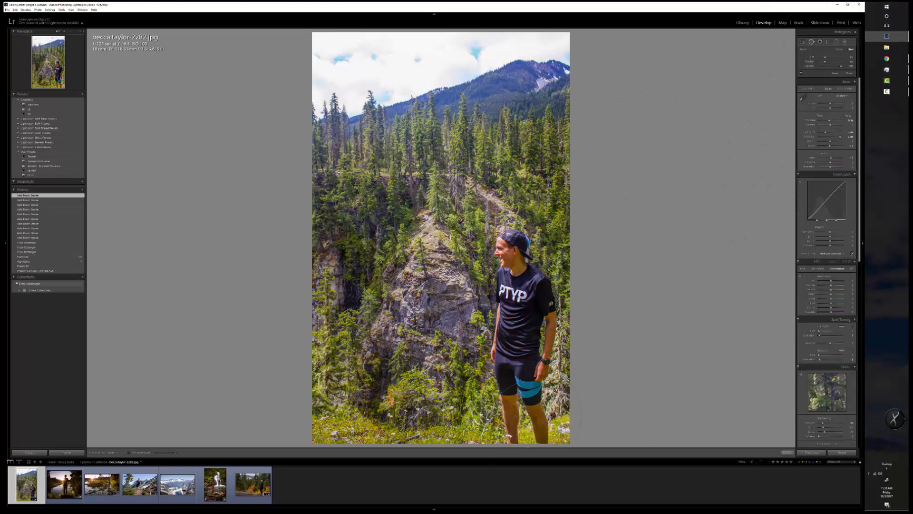
left_click(513, 405)
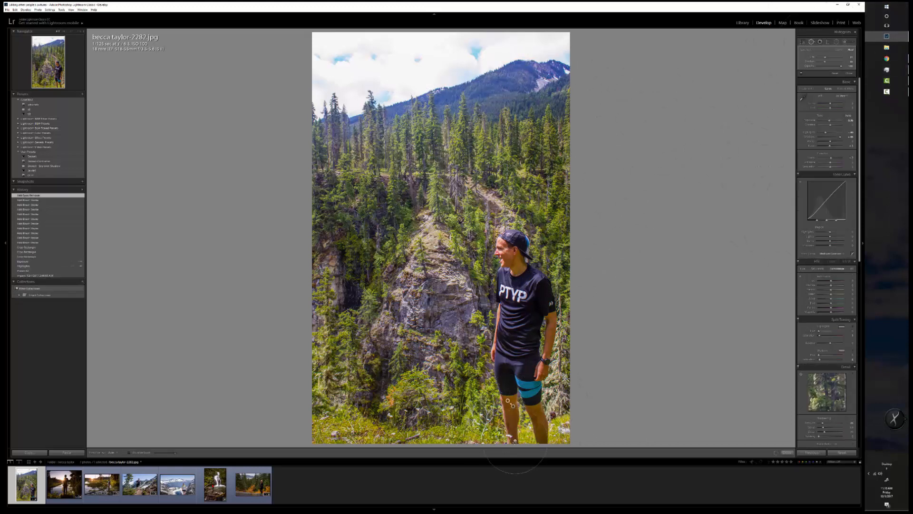
left_click(532, 409)
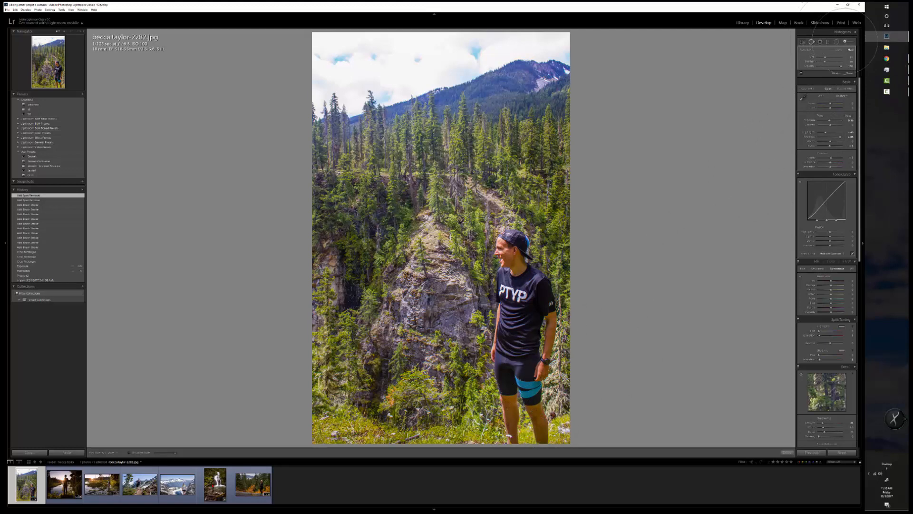
Create a new brush adjustment with the skin temperature preset and paint it over the man's arm and legs.
left_click(845, 41)
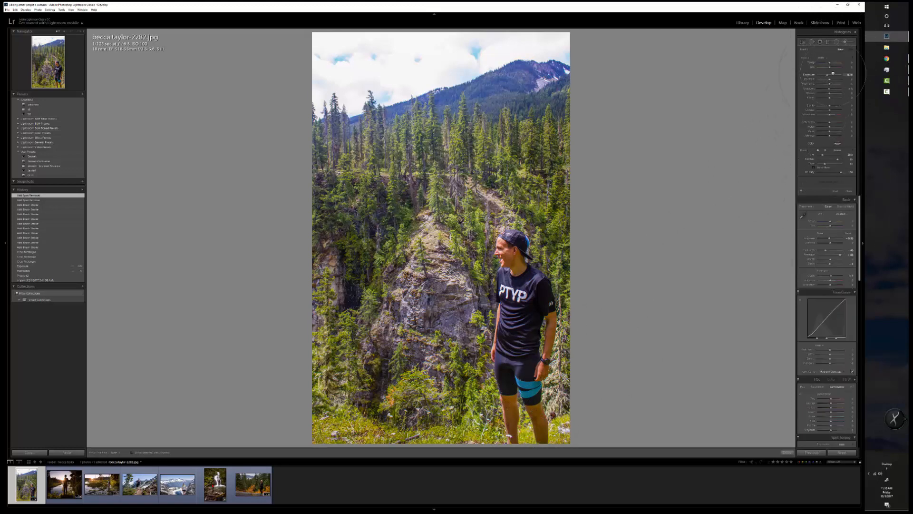
left_click(820, 57)
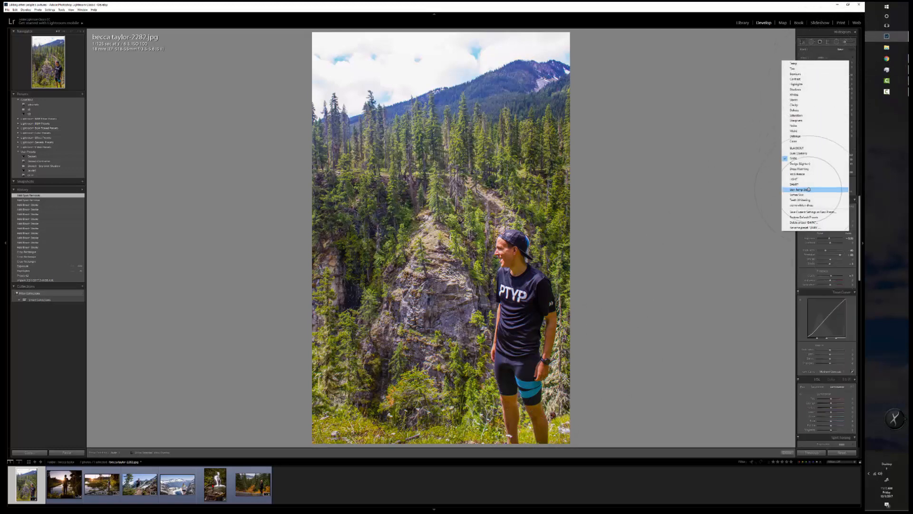
left_click(808, 190)
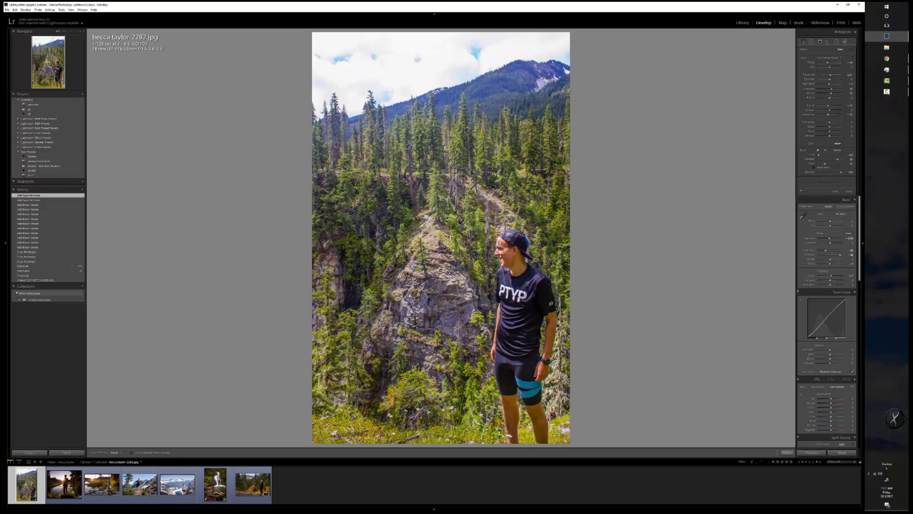
left_click_drag(545, 301, 545, 331)
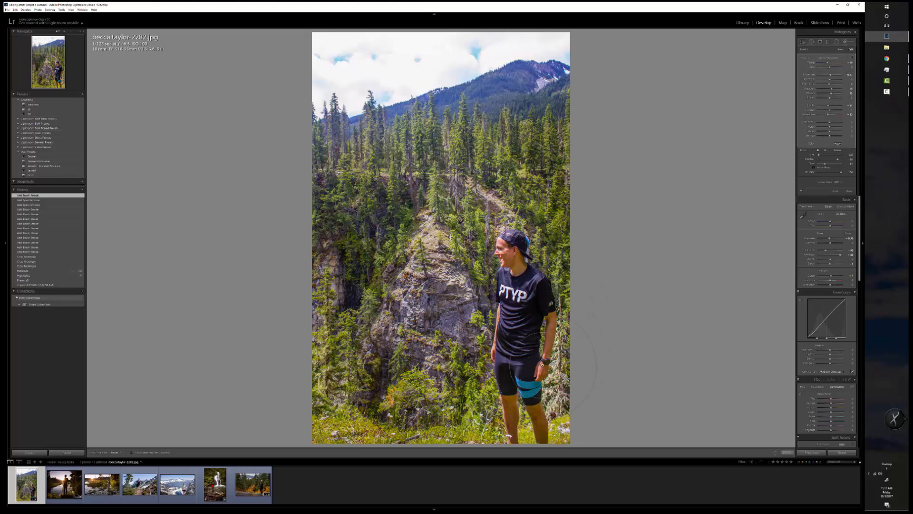
left_click_drag(535, 389, 514, 389)
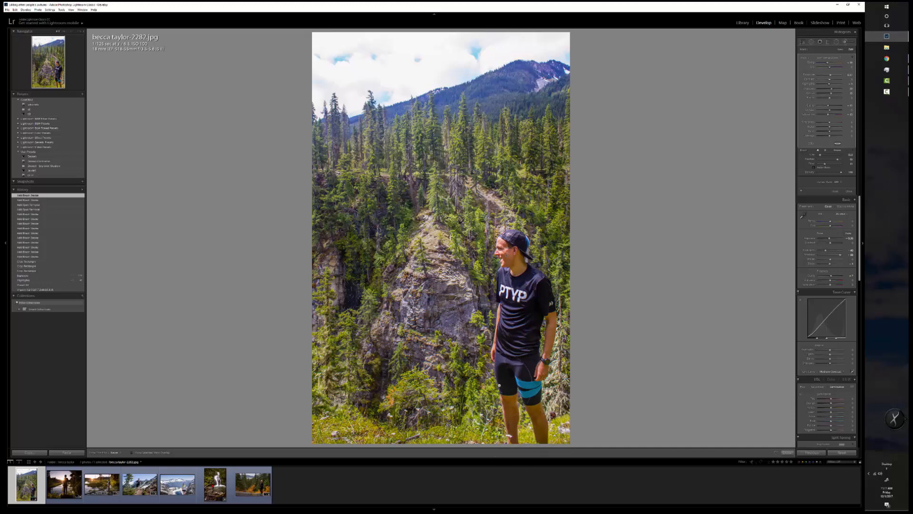
left_click(532, 409)
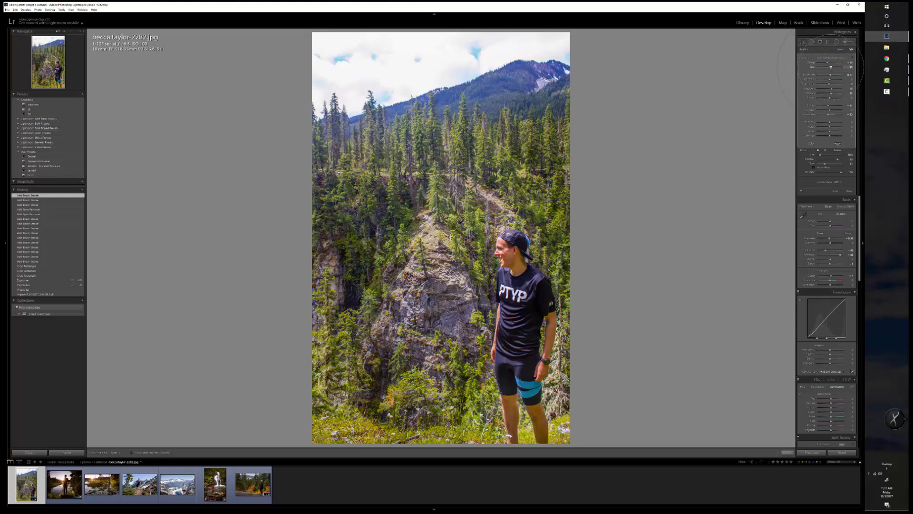
Fine-tune the skin brush's Tint and Saturation and set its range mask type to Color.
left_click_drag(831, 67, 831, 67)
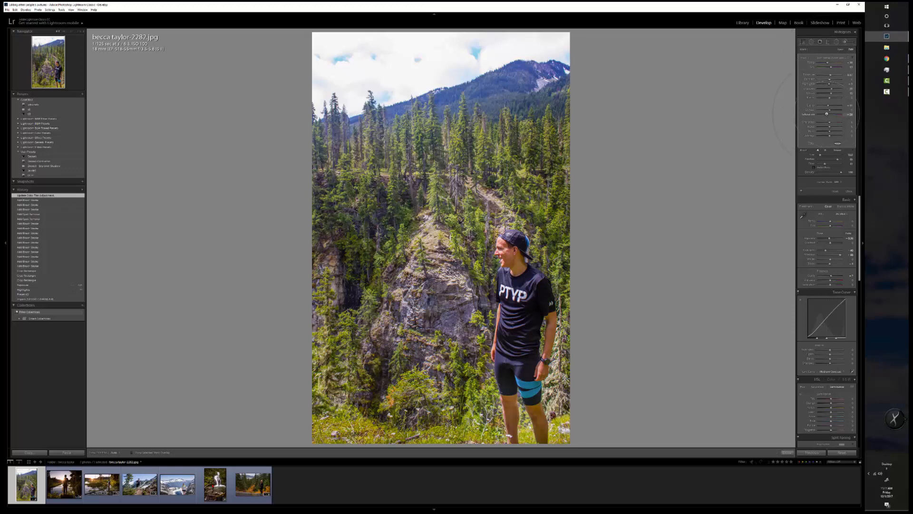
left_click_drag(827, 115, 828, 114)
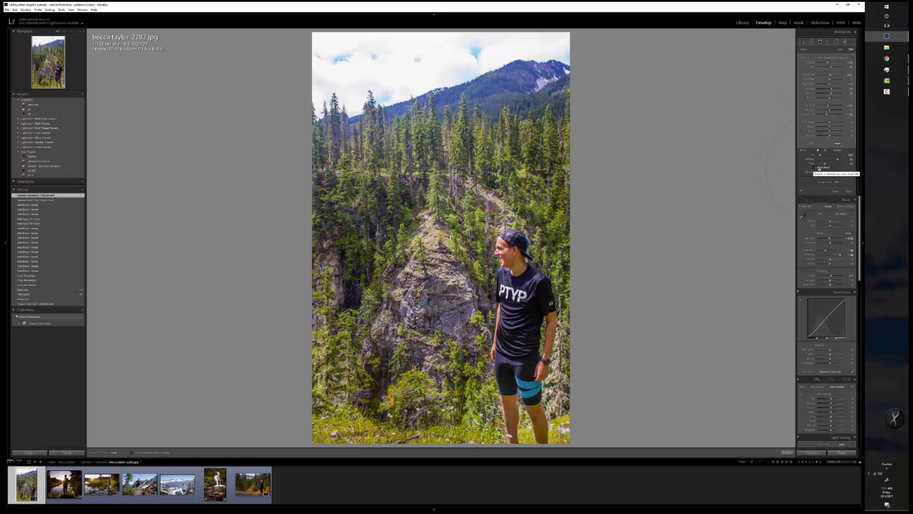
left_click(836, 182)
left_click(831, 193)
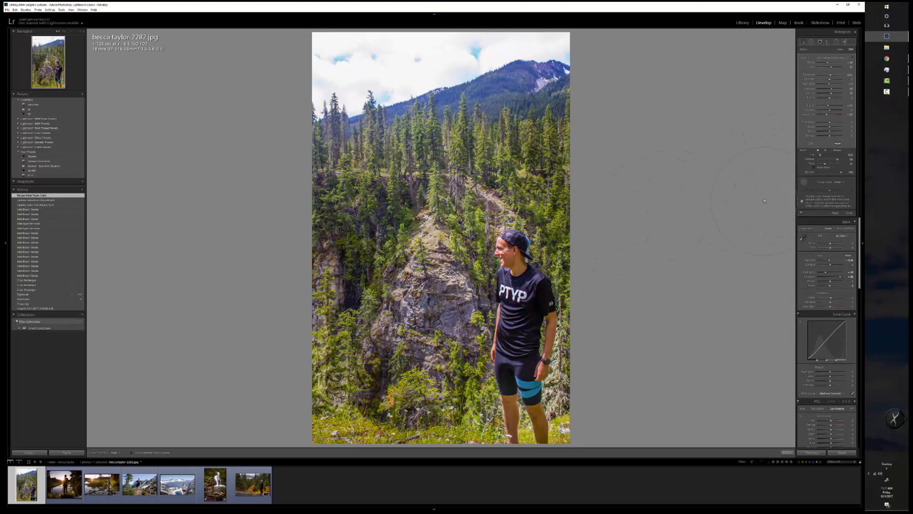
Sample the man's skin for the brush's color range mask and give the skin brush a soft orange color tint.
left_click_drag(520, 264, 522, 265)
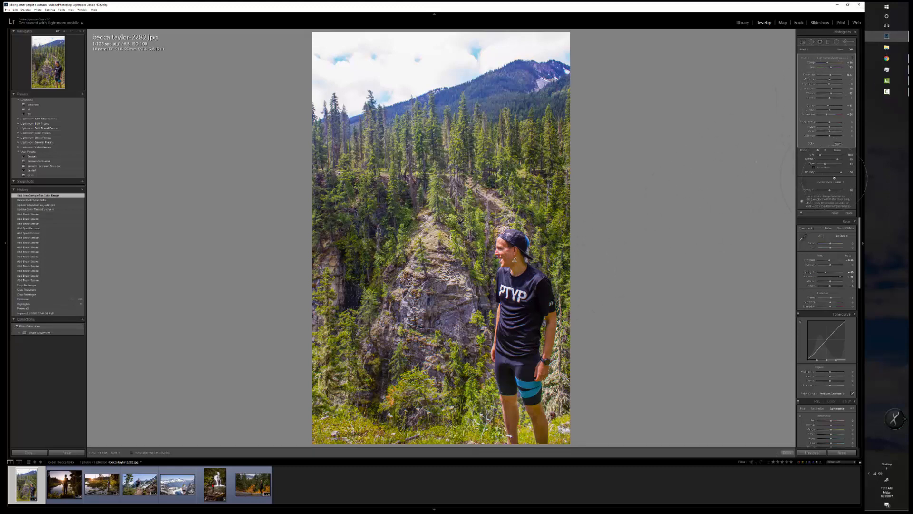
left_click(838, 144)
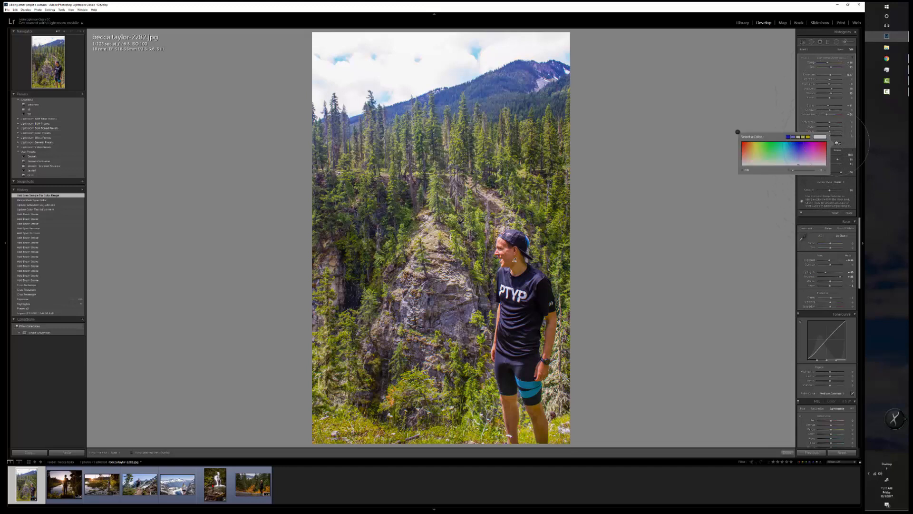
left_click(746, 158)
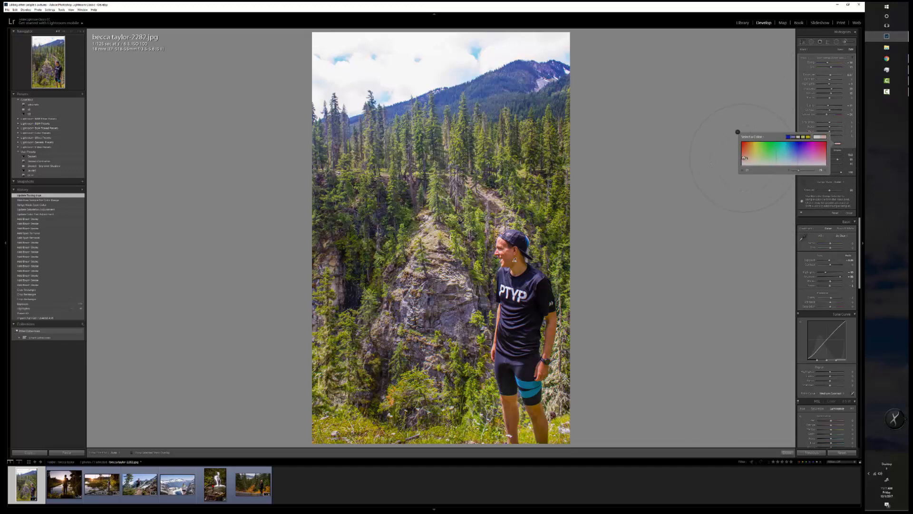
left_click(751, 158)
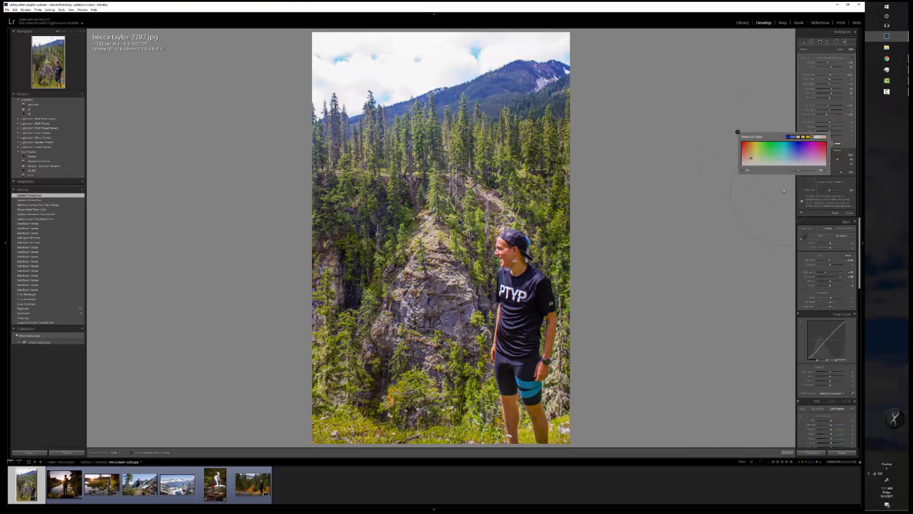
left_click(737, 132)
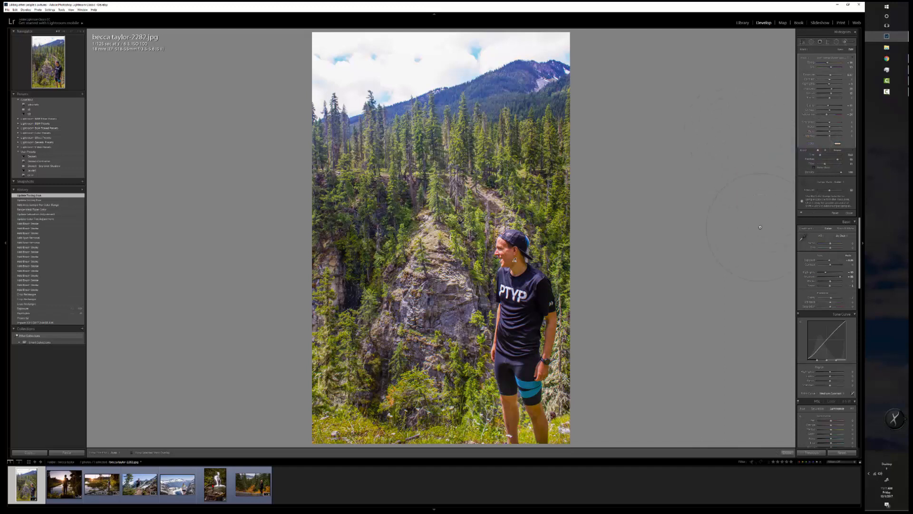
Compare the forest portrait before and after its edits.
key("backslash")
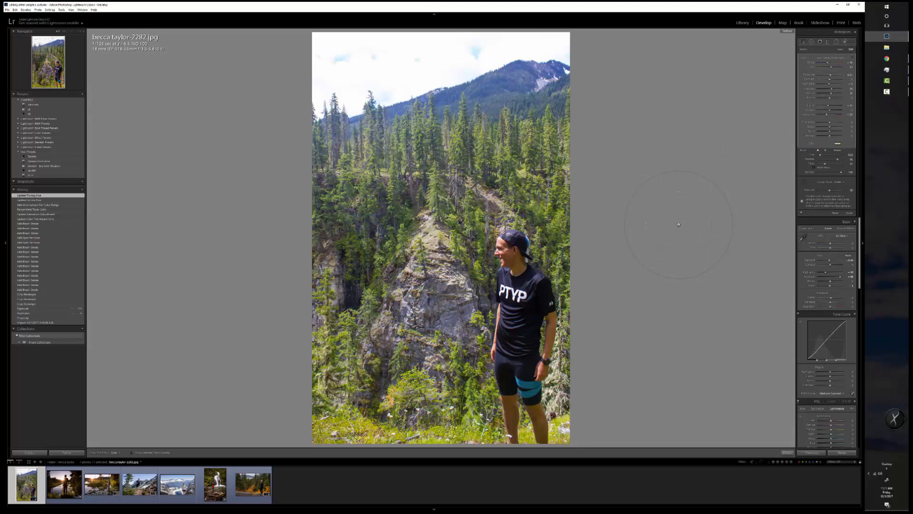
key("backslash")
key("backslash")
key("backslash")
key("backslash")
key("backslash")
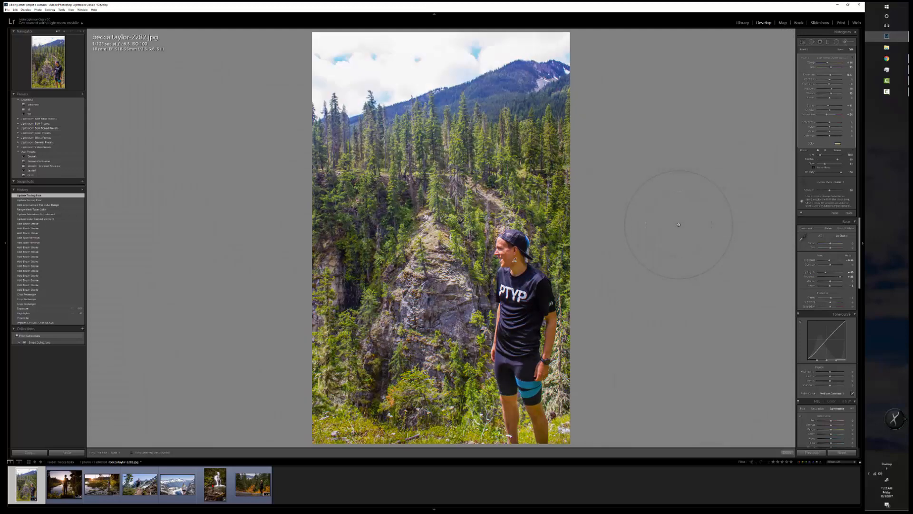
key("backslash")
key("backslash")
Finish the brush adjustments and label the forest portrait Blue in the Library grid.
key("e")
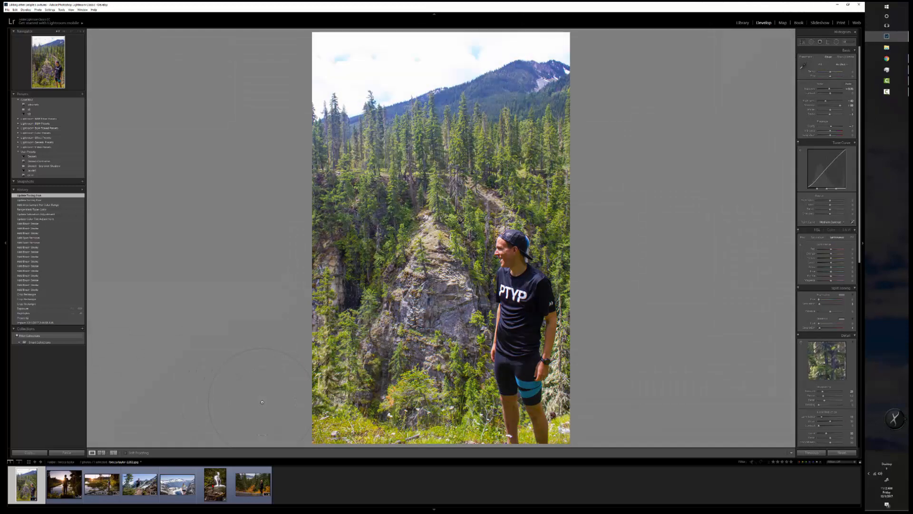
left_click(87, 451)
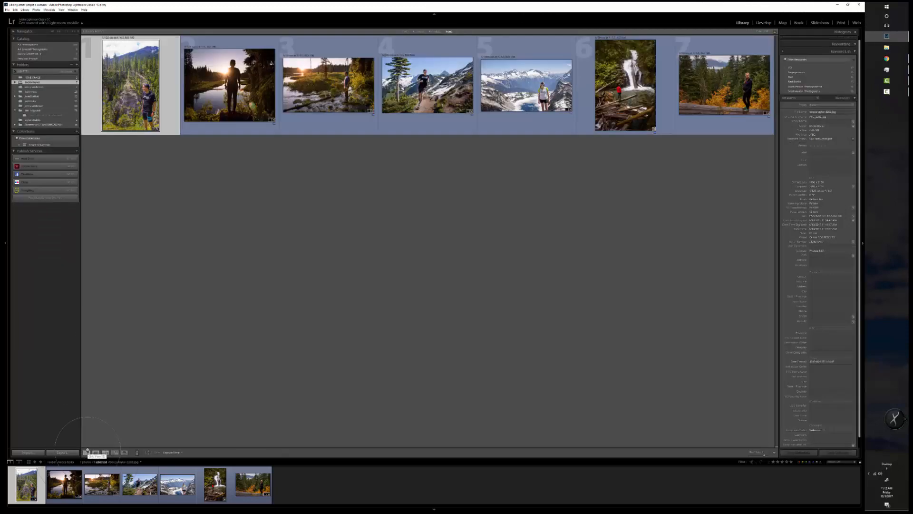
key("9")
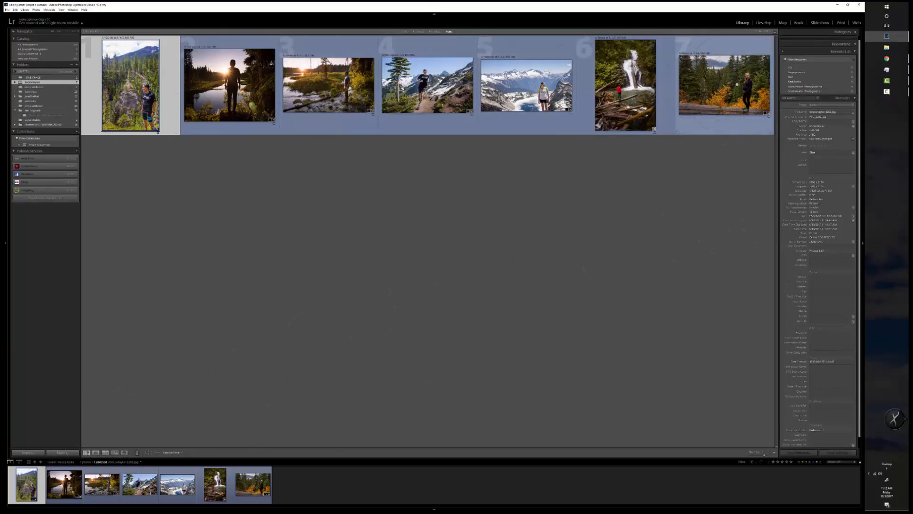
Create a virtual copy of every photo, then invert the selection to the originals with the first forest portrait as the active photo.
key("ctrl+a")
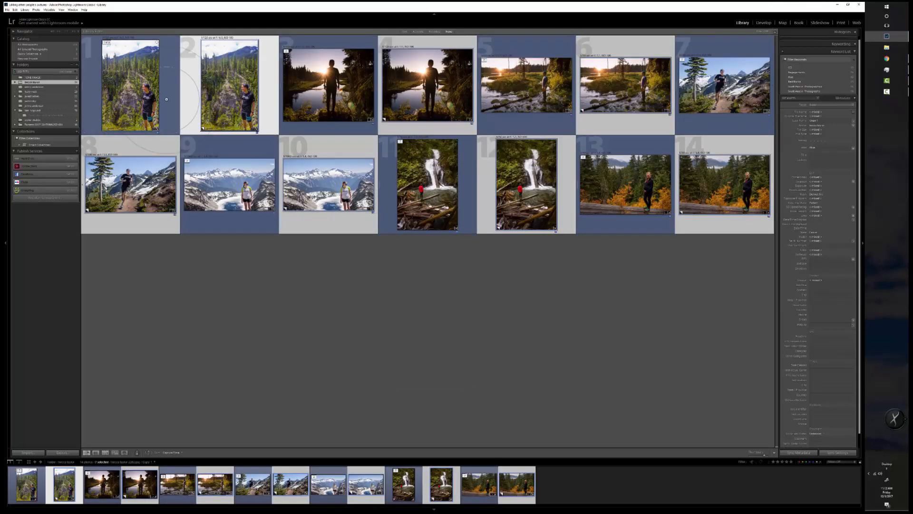
left_click(7, 10)
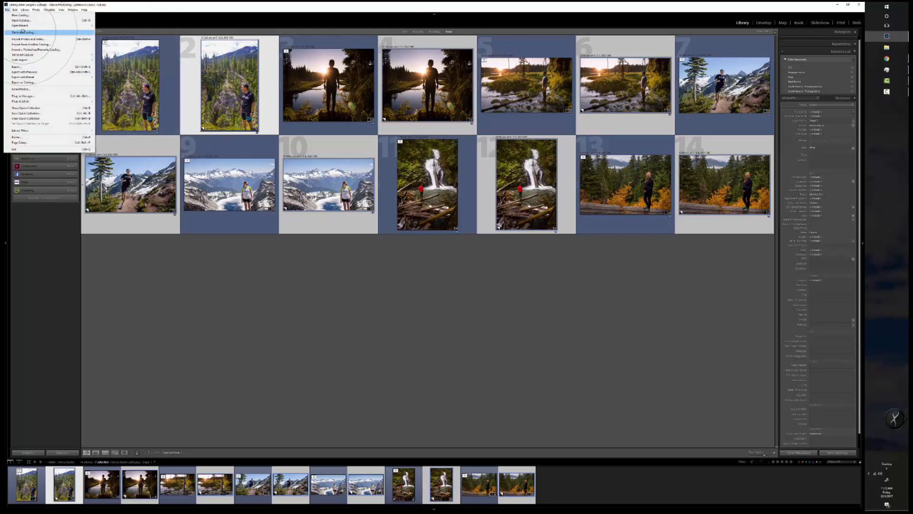
mouse_move(14, 10)
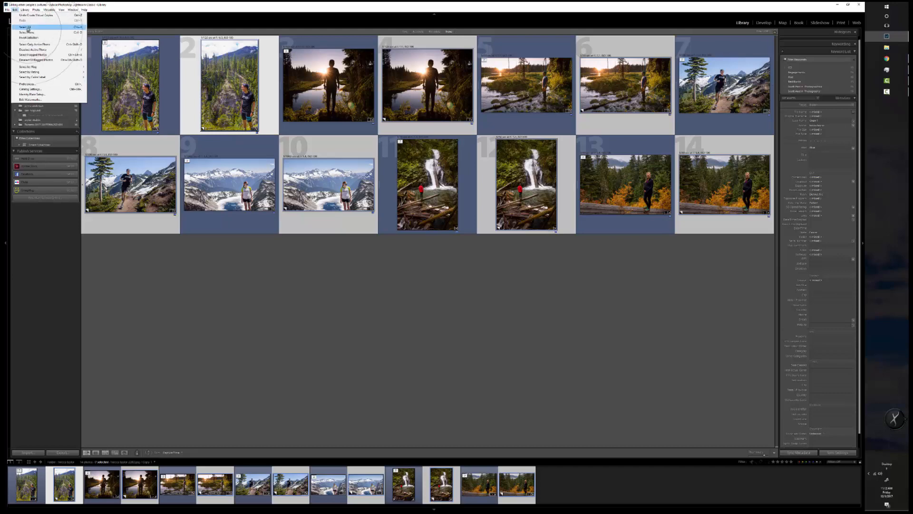
left_click(27, 48)
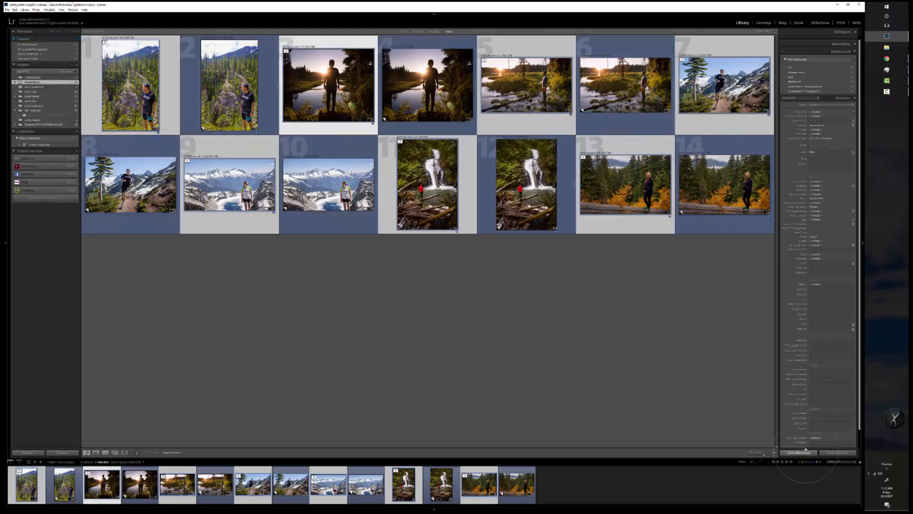
left_click(137, 84)
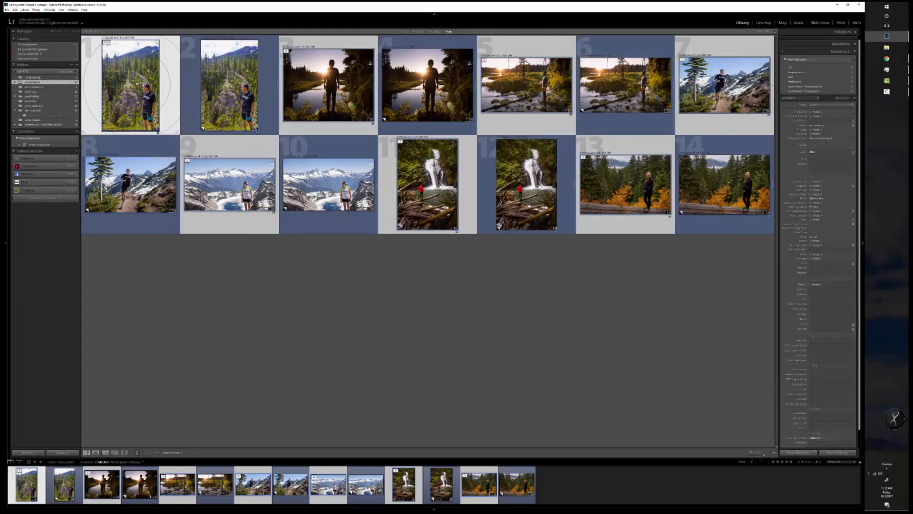
Reset the original forest portrait's develop settings and synchronize them to the other selected originals, including local adjustments, spot removal and crop.
key("d")
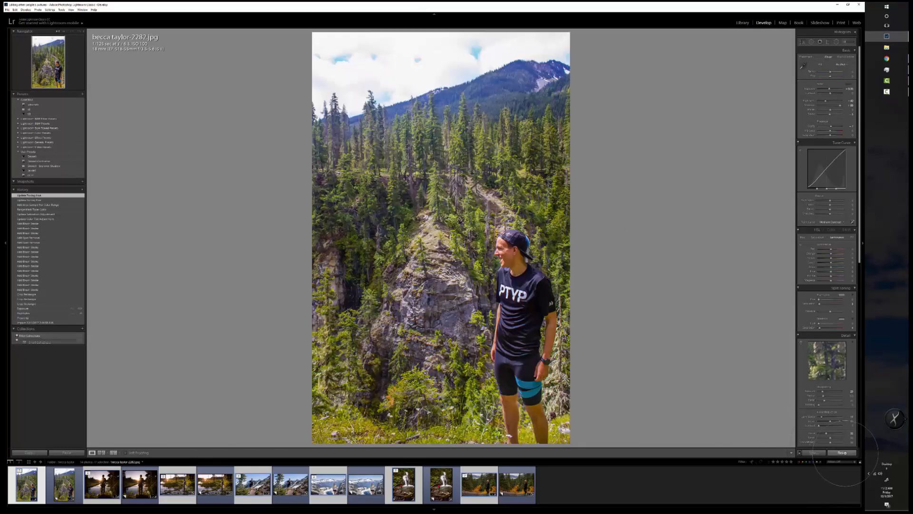
left_click(842, 452)
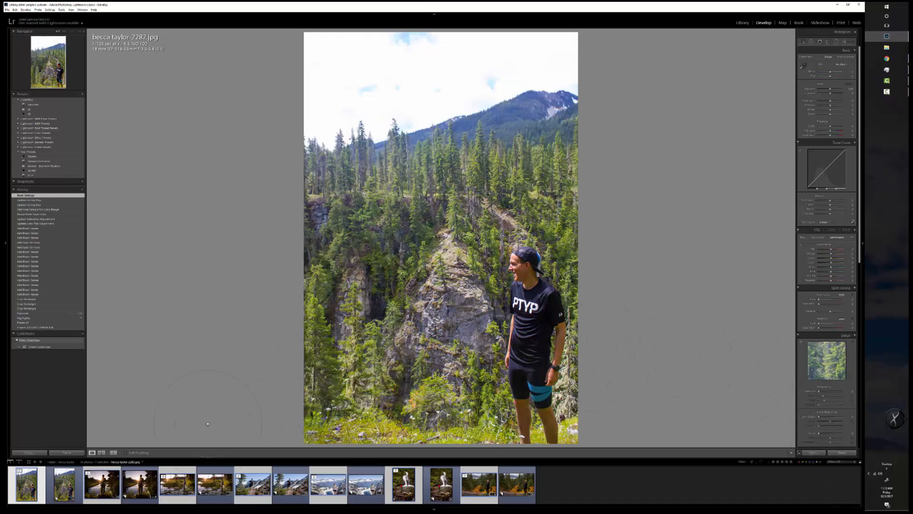
left_click(814, 452)
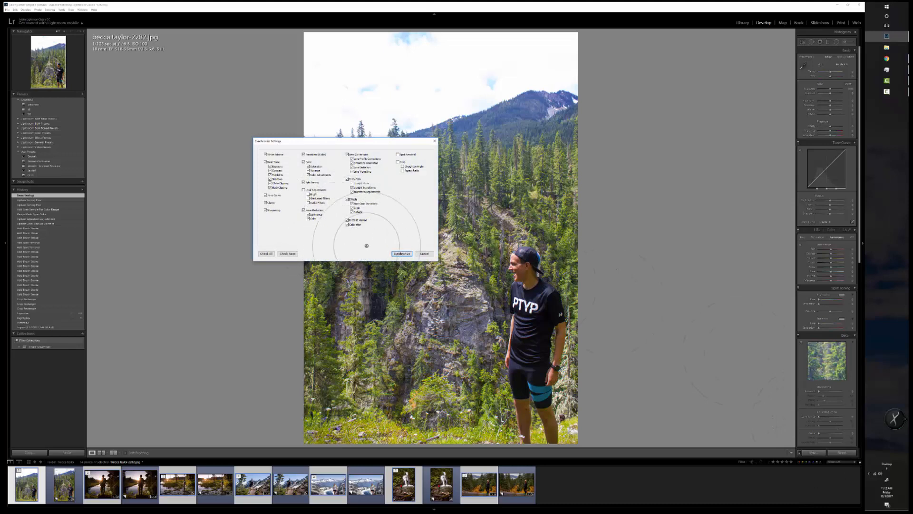
left_click(399, 253)
left_click(304, 190)
left_click(398, 154)
left_click(396, 162)
left_click(397, 162)
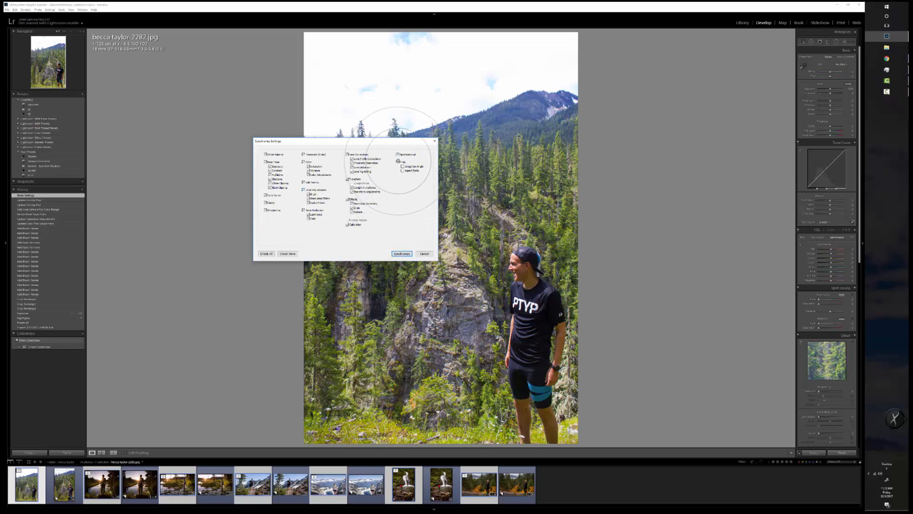
left_click(401, 253)
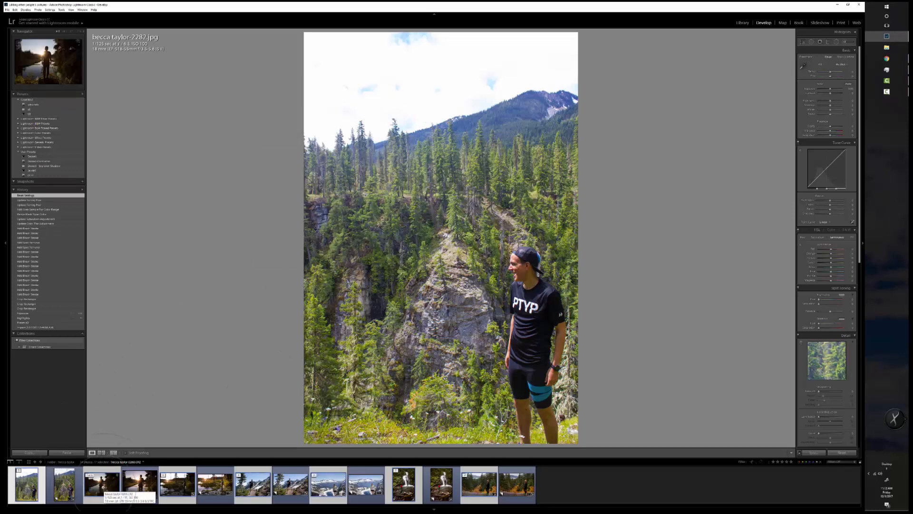
Examine the photos one by one in Loupe view, comparing each reset original with its edited virtual copy.
key("e")
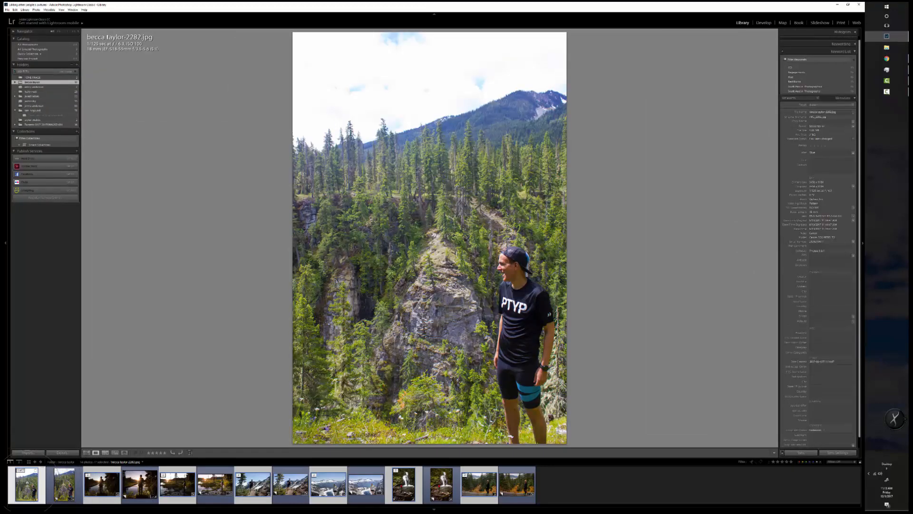
key("Right")
key("Left")
left_click(42, 489)
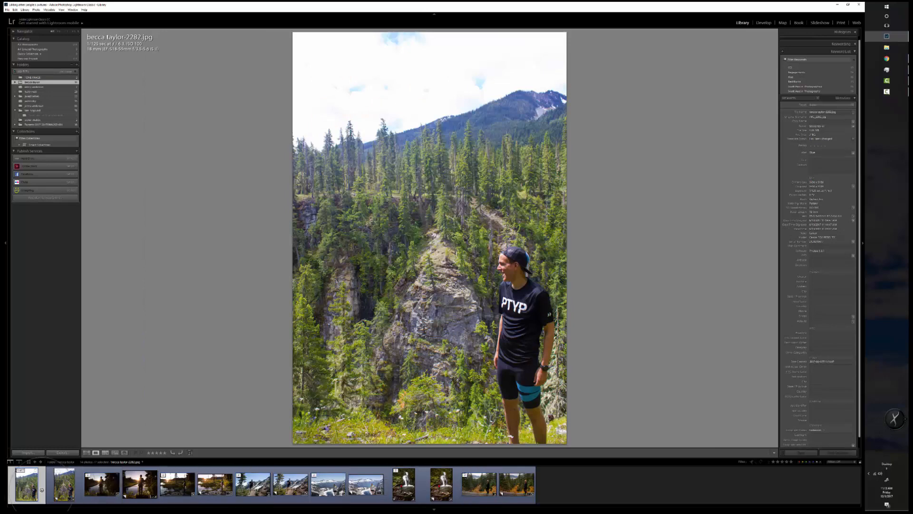
key("Right")
key("Right")
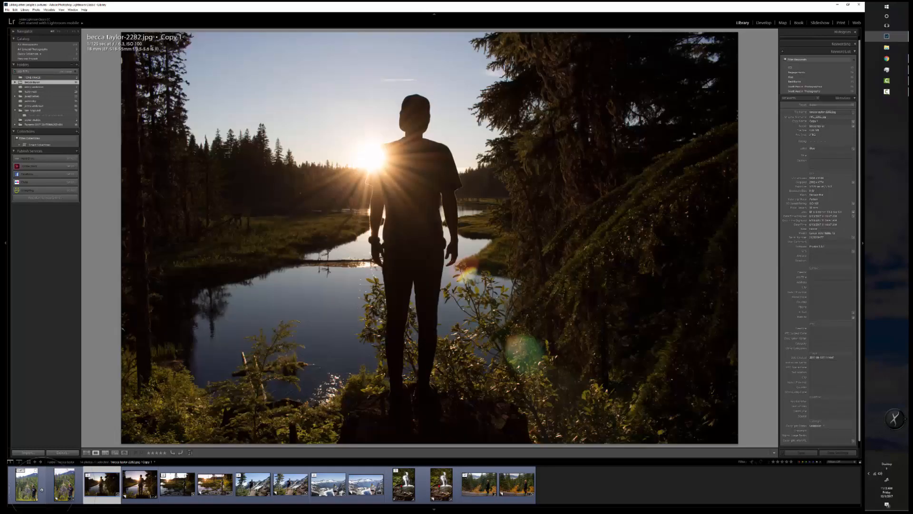
key("Right")
key("Right")
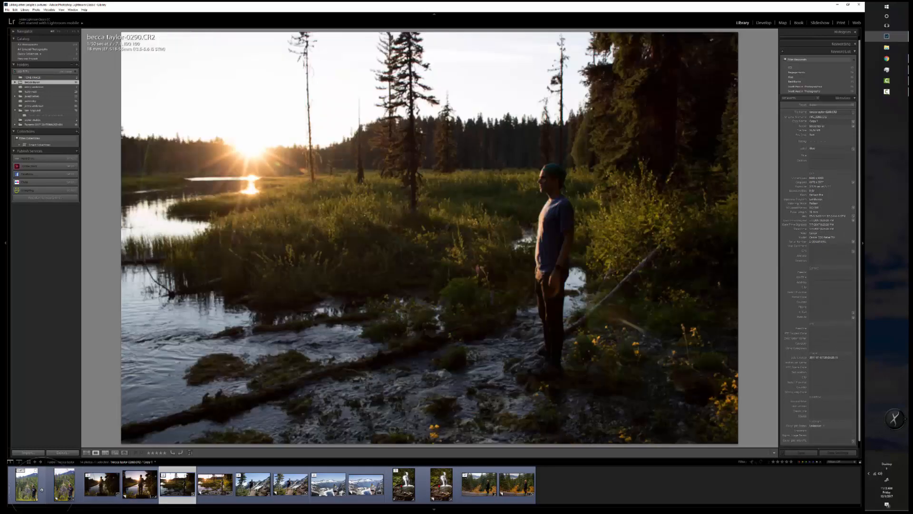
key("Right")
key("Right")
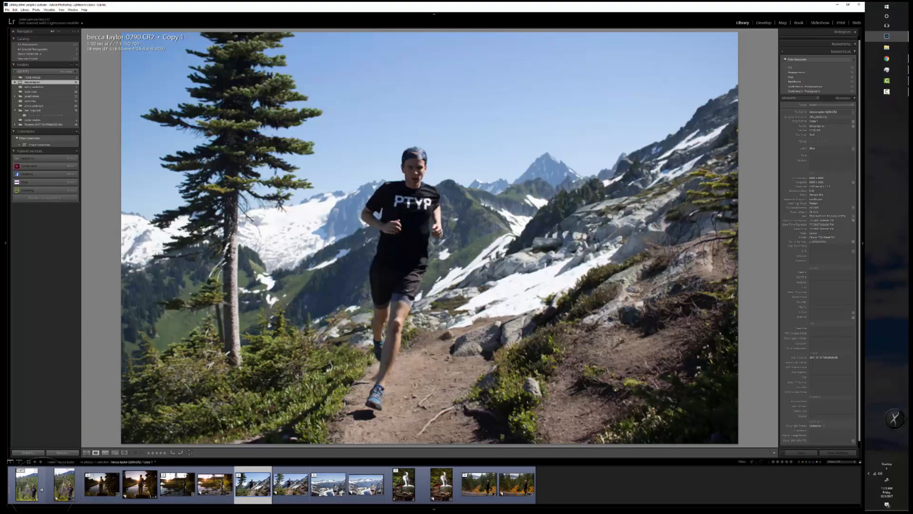
key("Right")
key("Right")
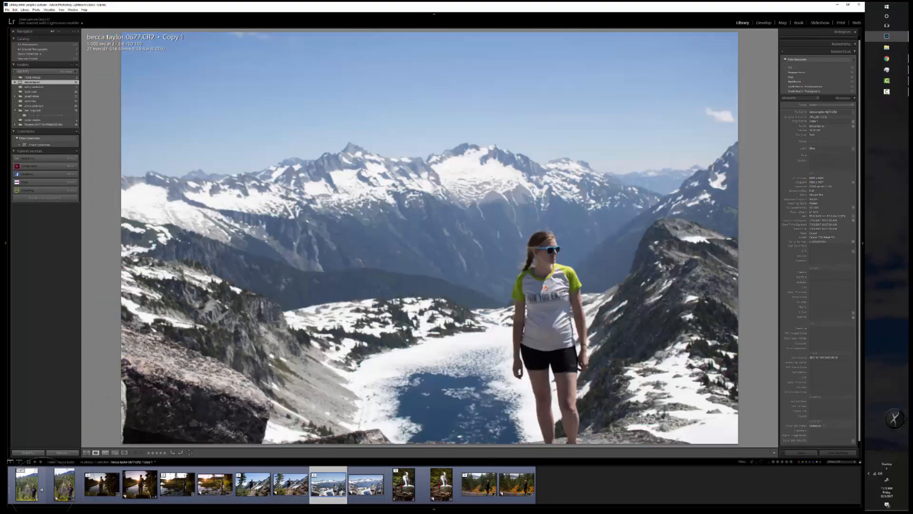
key("Right")
key("Right")
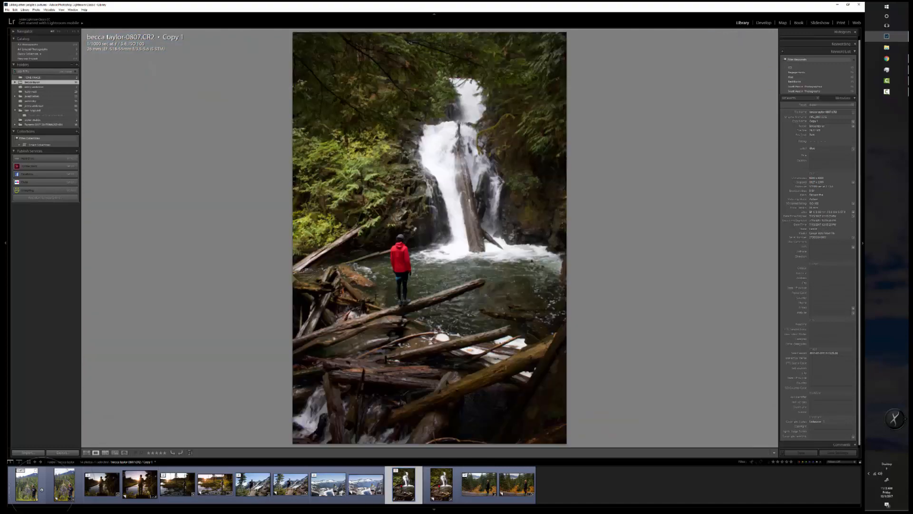
key("Right")
key("Right")
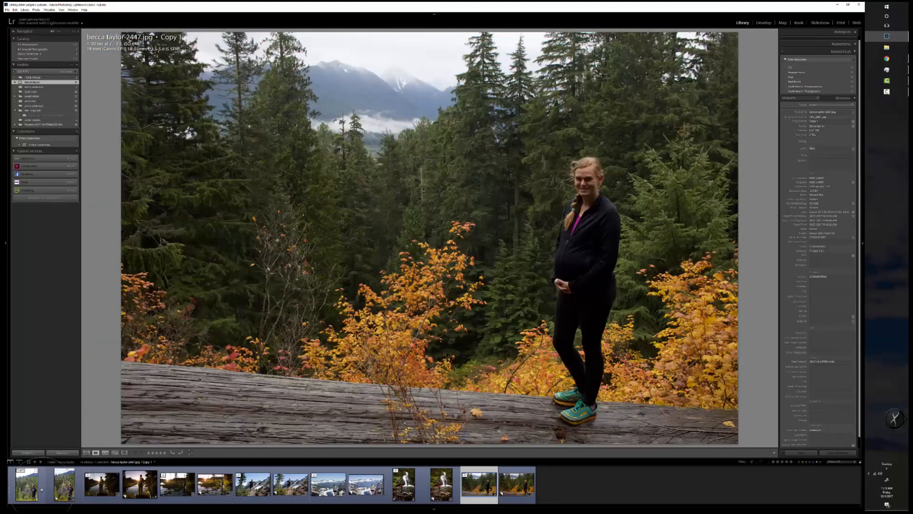
key("Right")
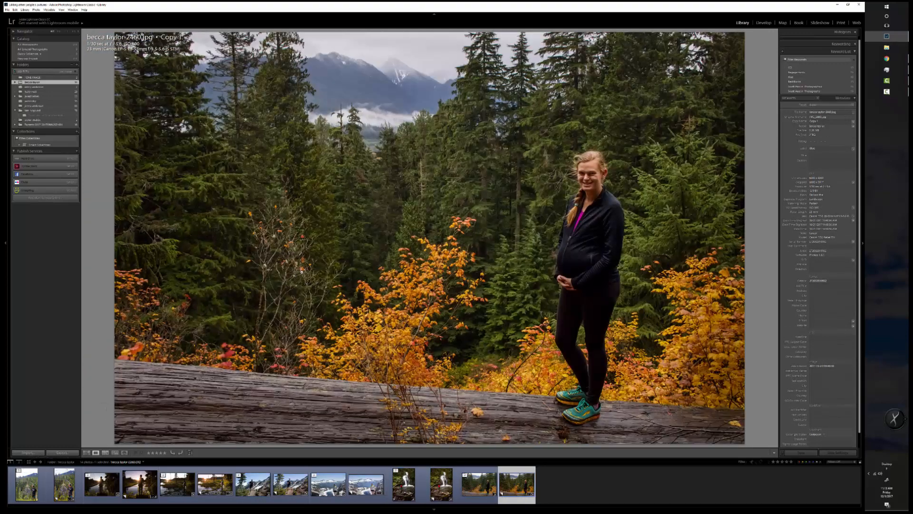
Select all originals and virtual copies, open them in the Print module and expand the Lightroom templates.
key("ctrl+a")
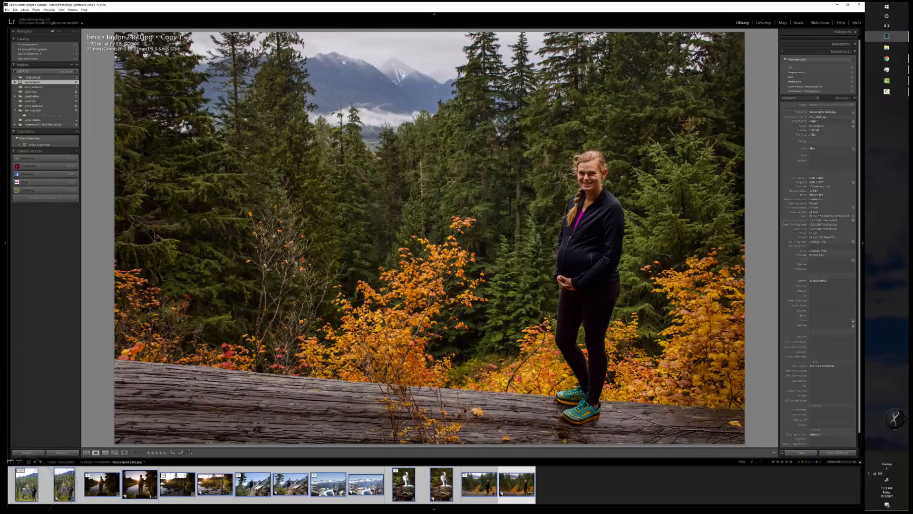
left_click(840, 23)
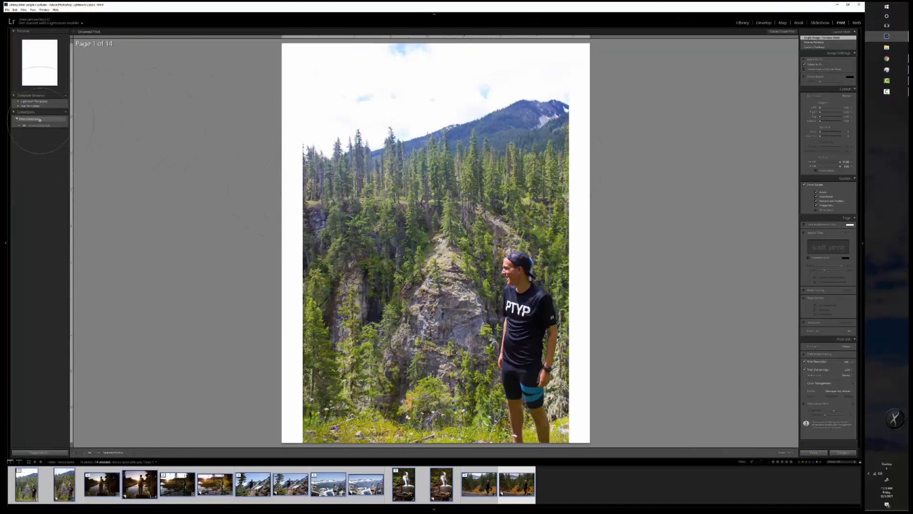
left_click(18, 101)
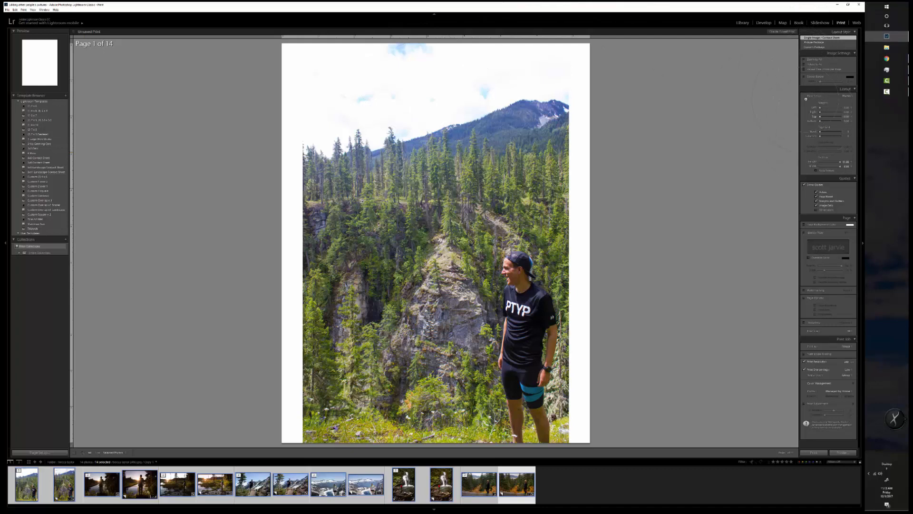
Leave Zoom to Fill off and set the print layout's page grid to two columns.
left_click(804, 59)
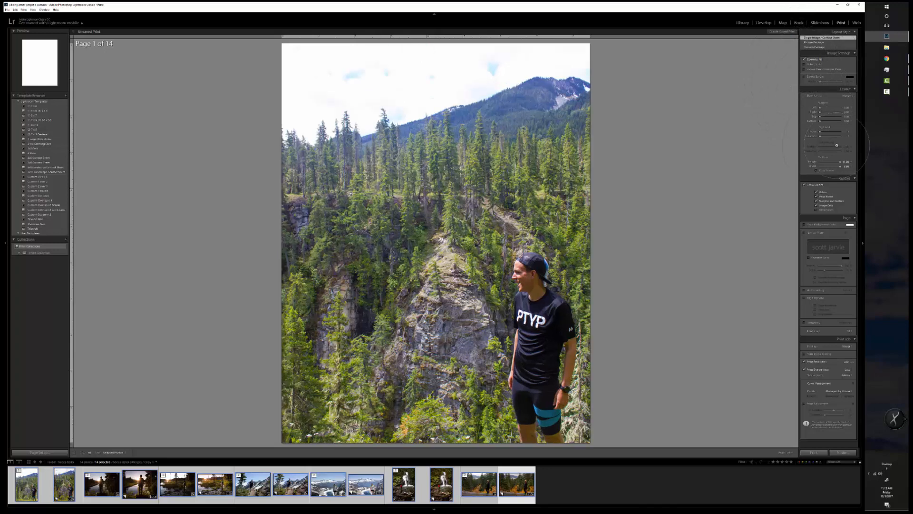
left_click(804, 59)
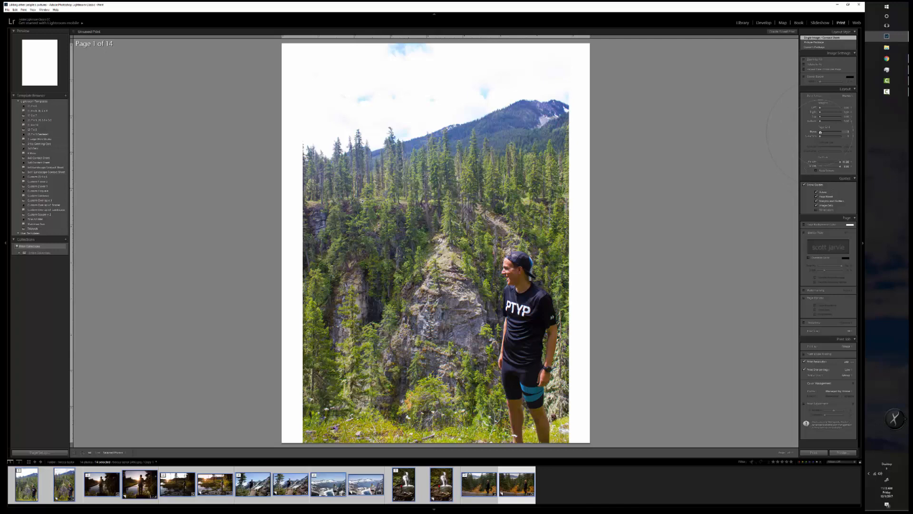
left_click_drag(820, 136, 821, 136)
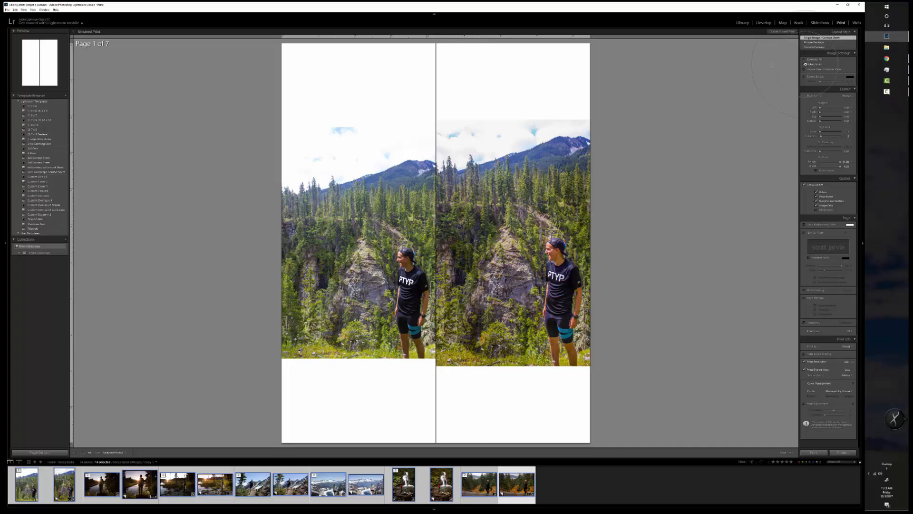
Compare the layout with Zoom to Fill on and off, leaving it off, and hide the page guides.
left_click(804, 59)
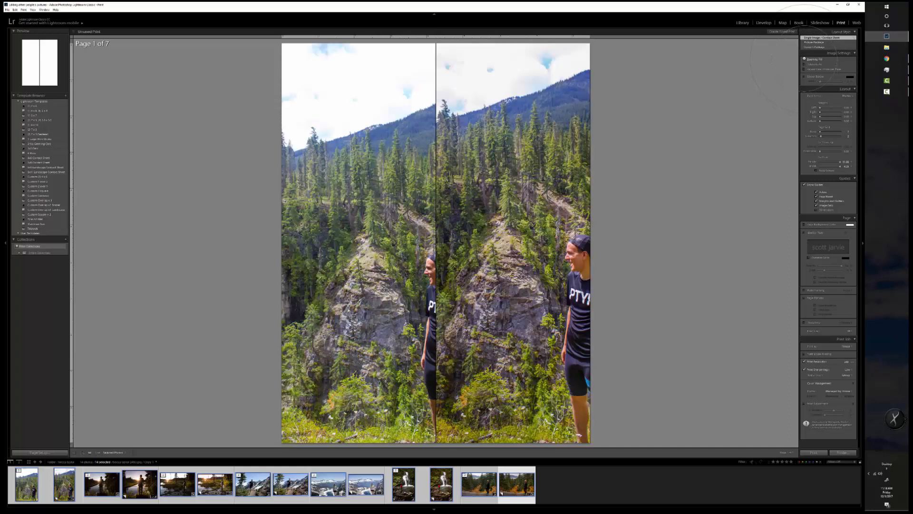
left_click(804, 59)
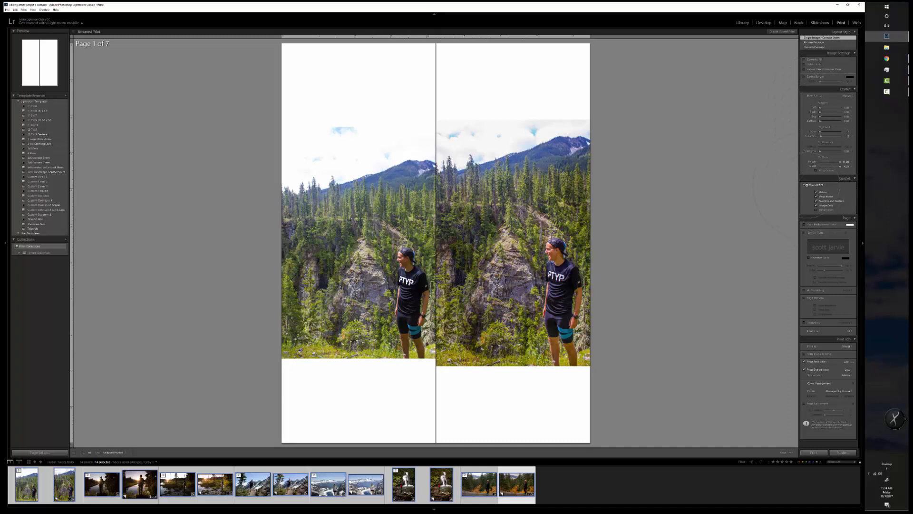
left_click(806, 185)
left_click(806, 185)
left_click(807, 184)
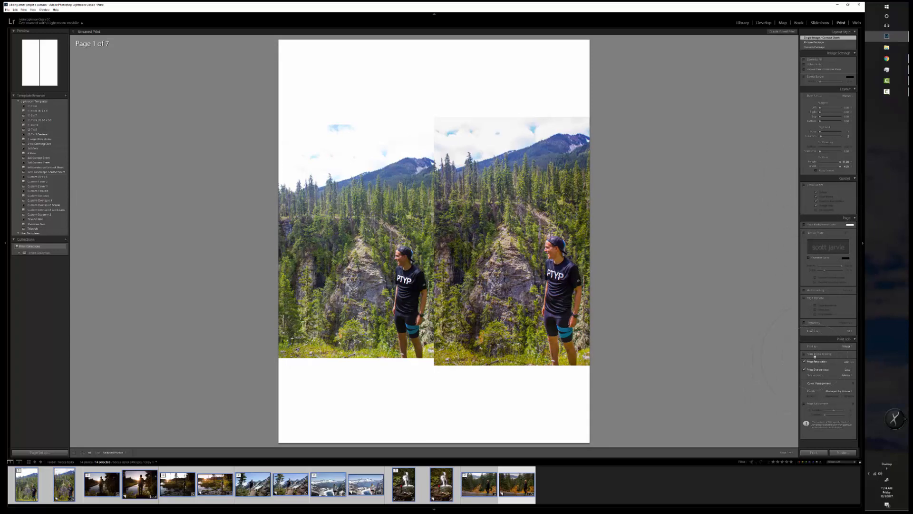
Set the print job to output a JPEG file, turn off print sharpening and enable custom file dimensions.
left_click(843, 346)
left_click(838, 357)
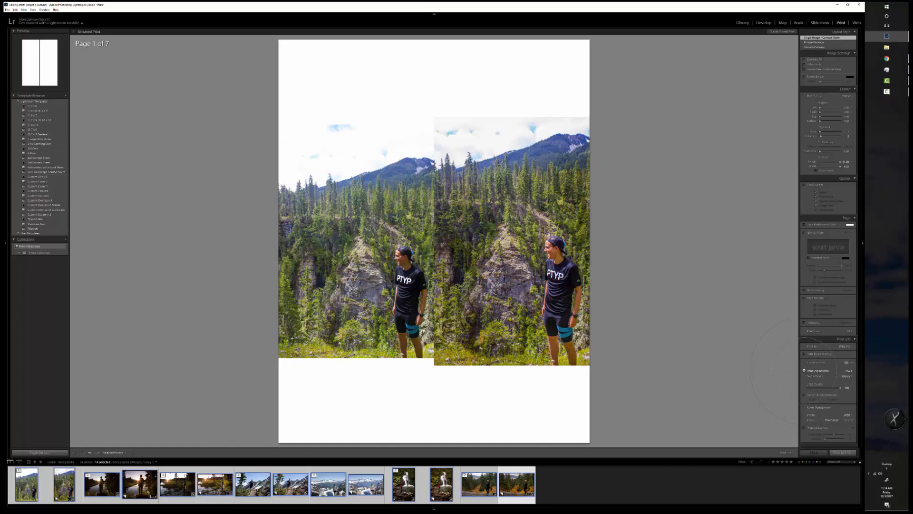
left_click(804, 371)
left_click(803, 395)
Set the custom file dimensions to 8 wide by 10 high and widen the cells so the two photos meet.
left_click(811, 399)
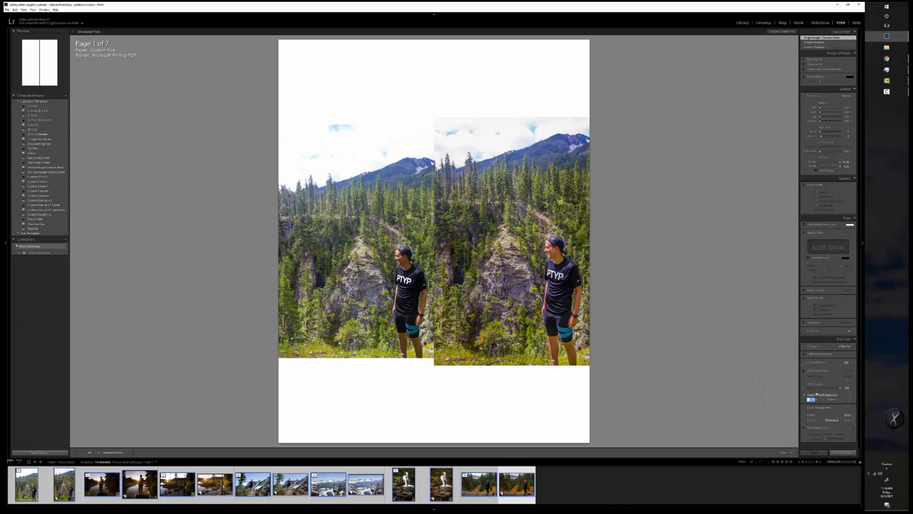
type("5")
key("Tab")
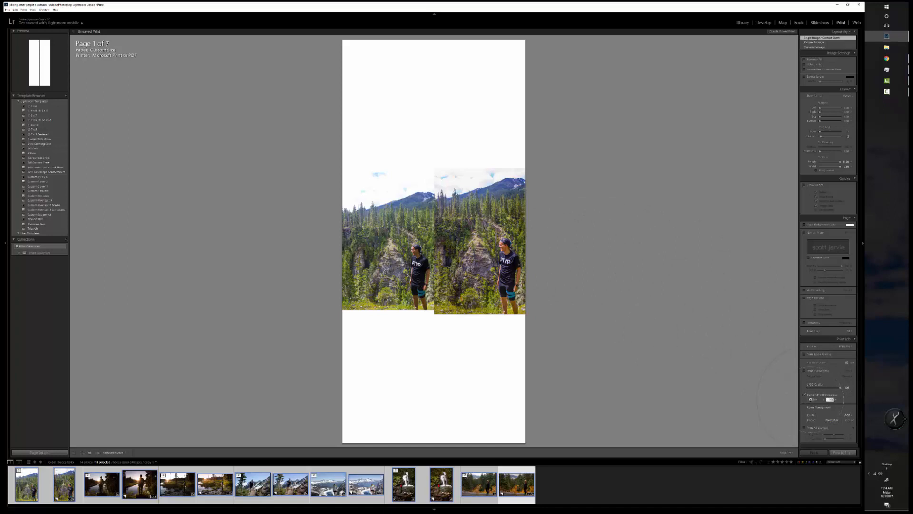
left_click(811, 399)
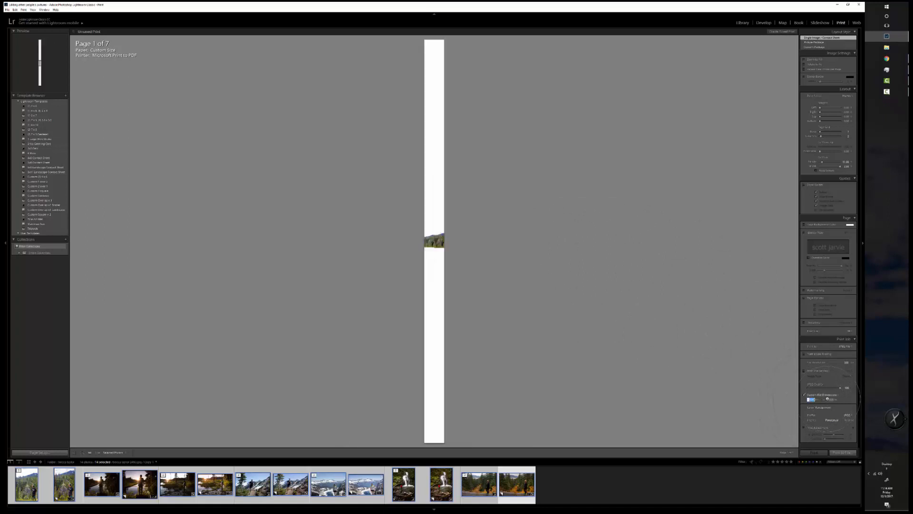
key("Tab")
type("10")
key("Tab")
type("8")
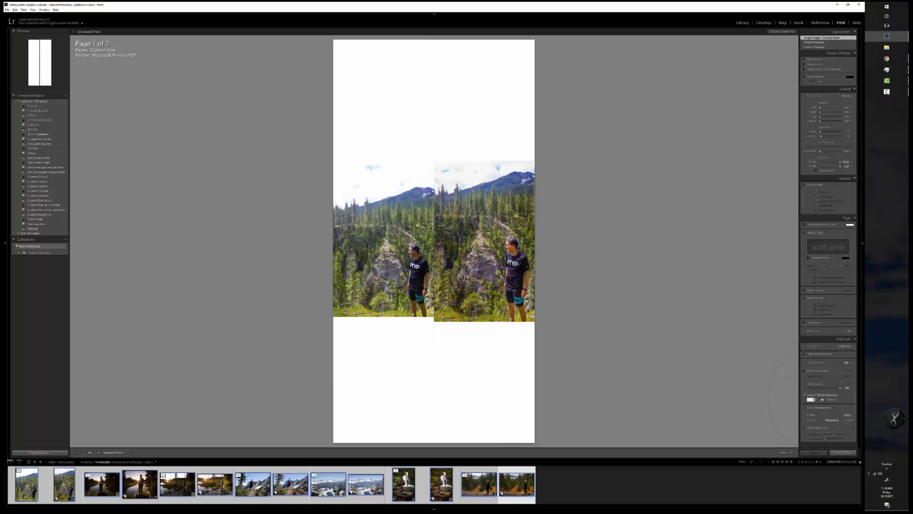
left_click(832, 399)
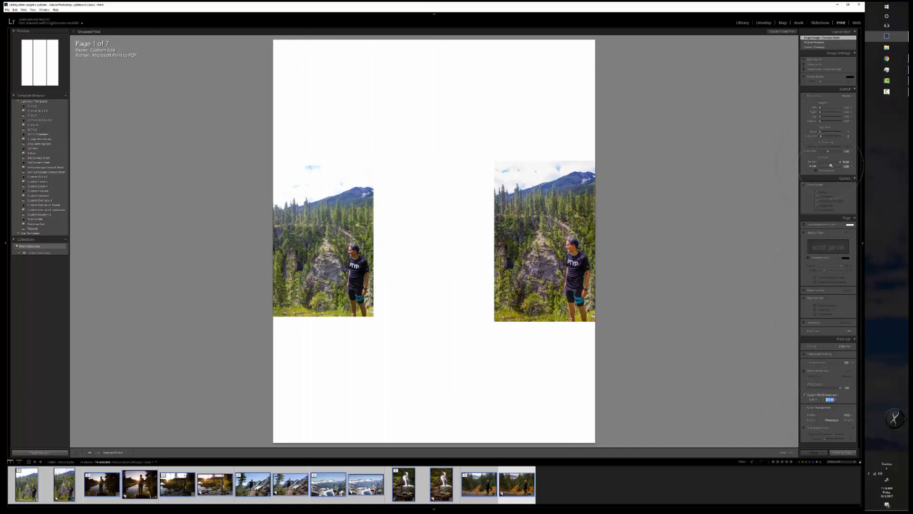
left_click_drag(831, 166, 843, 164)
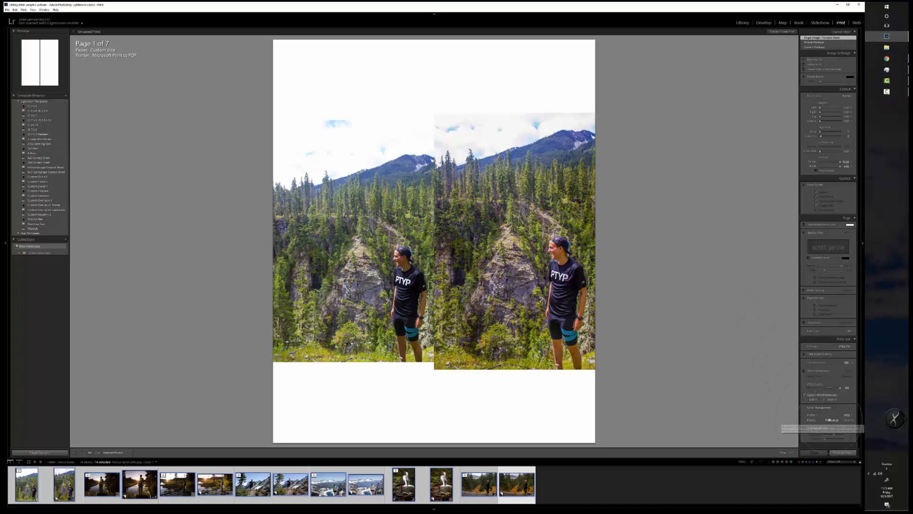
Set the custom file height to 8 for a square page.
left_click(811, 399)
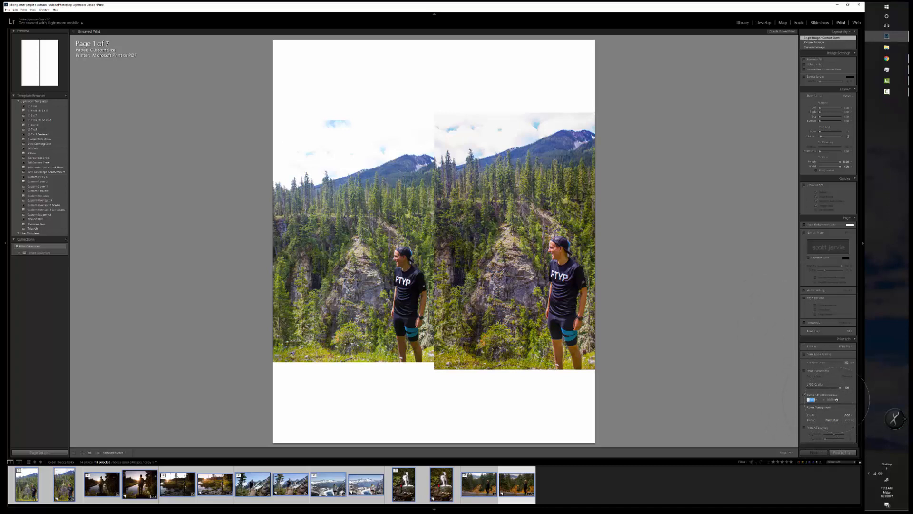
key("Tab")
type("8")
key("Return")
left_click(811, 399)
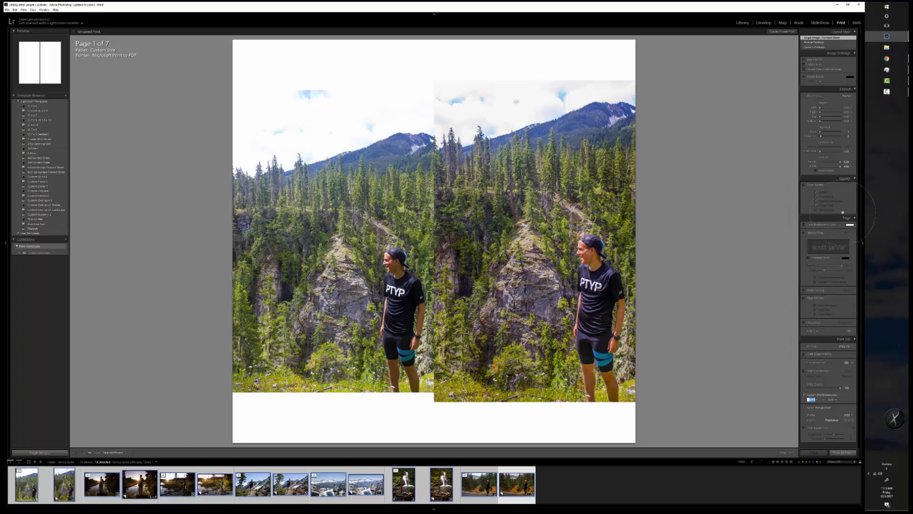
key("Return")
Enable a page background color and make it black.
left_click(804, 225)
left_click(850, 224)
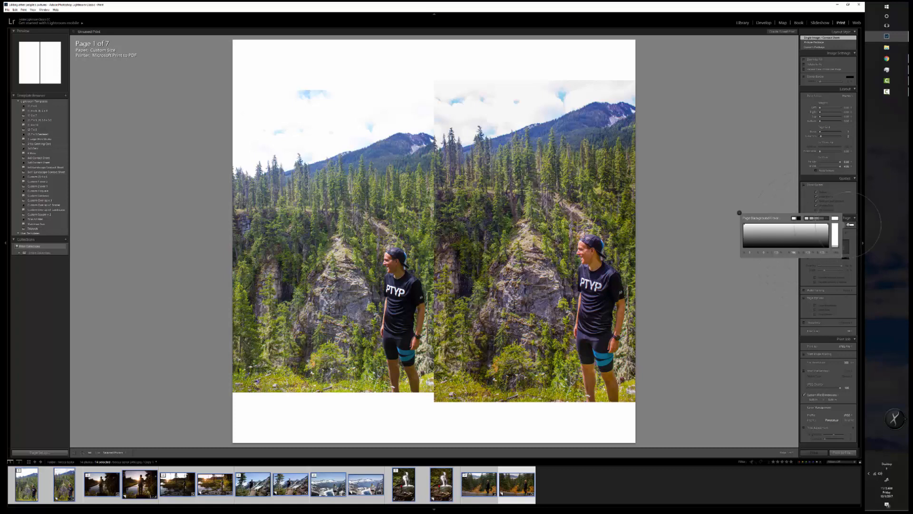
left_click(748, 242)
mouse_move(749, 243)
left_mouse_down()
mouse_move(753, 236)
mouse_move(740, 252)
left_mouse_up()
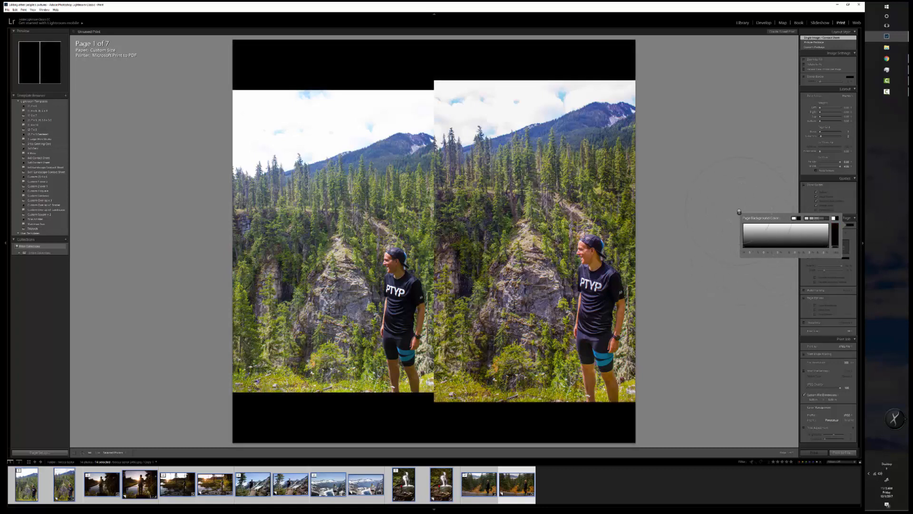
left_click(848, 118)
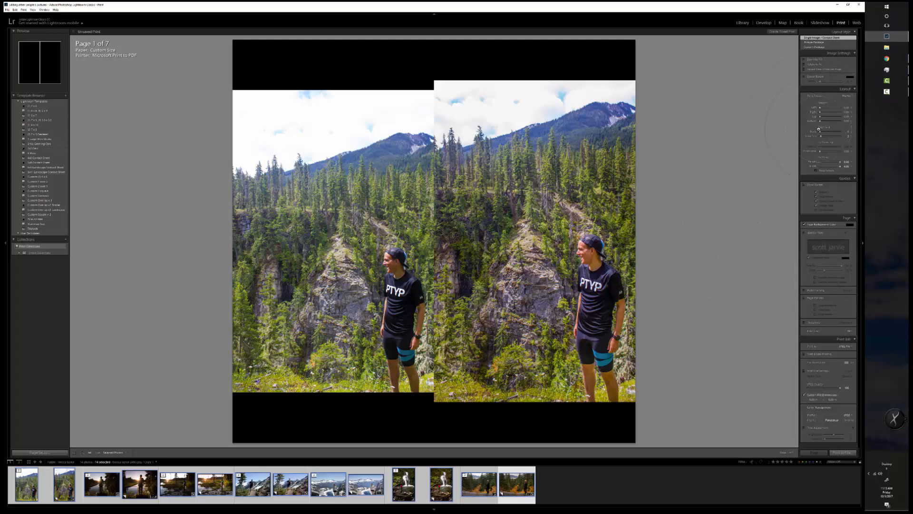
Try square cells, leave Keep Square off, and reduce the custom file height to trim the black bands around the photos.
left_click(816, 171)
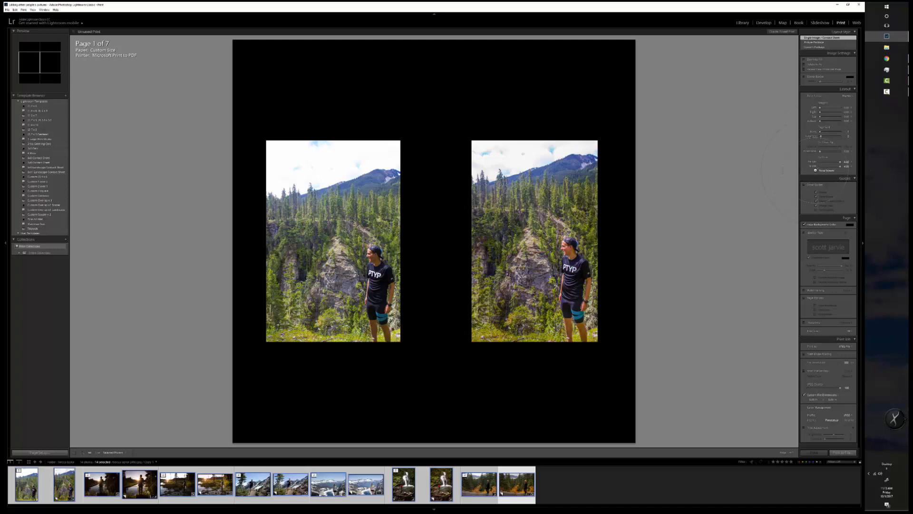
left_click(816, 171)
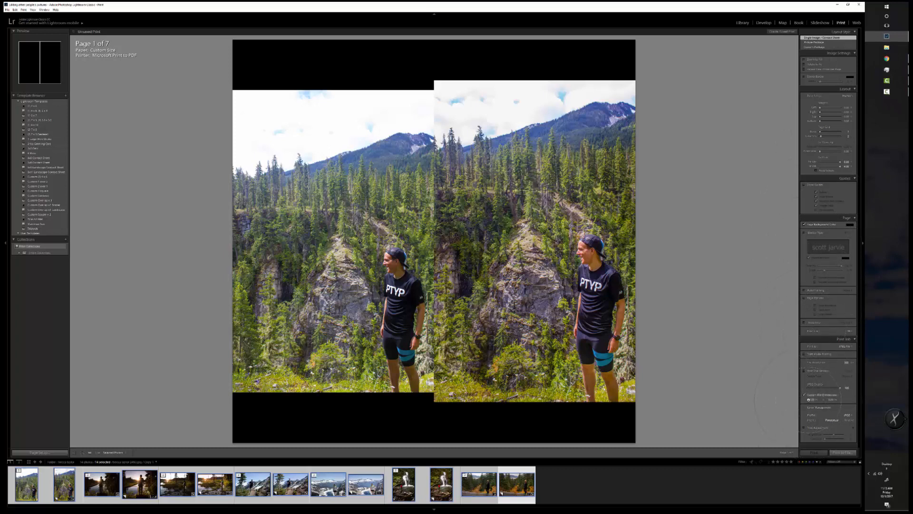
left_click(810, 399)
left_click(829, 399)
type("6")
left_click(810, 399)
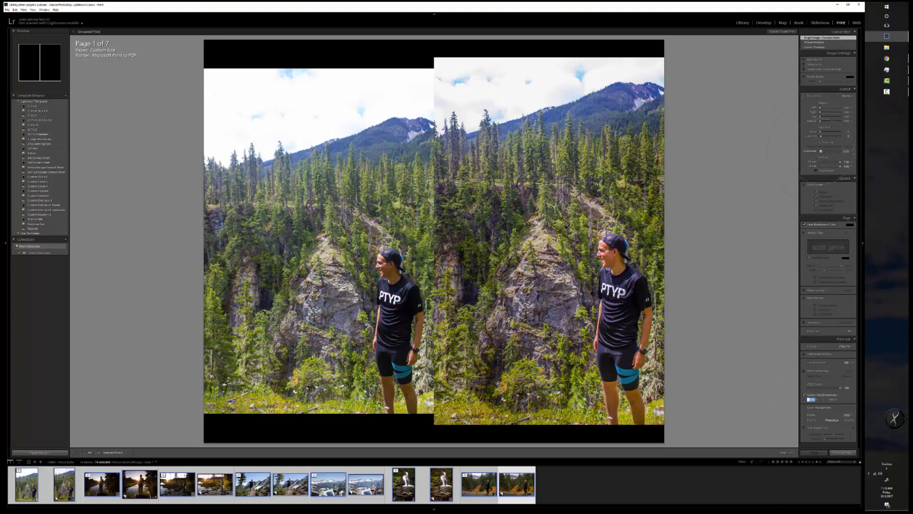
Add a thin horizontal cell spacing so a narrow black gap separates the two photos.
left_click_drag(820, 150, 821, 150)
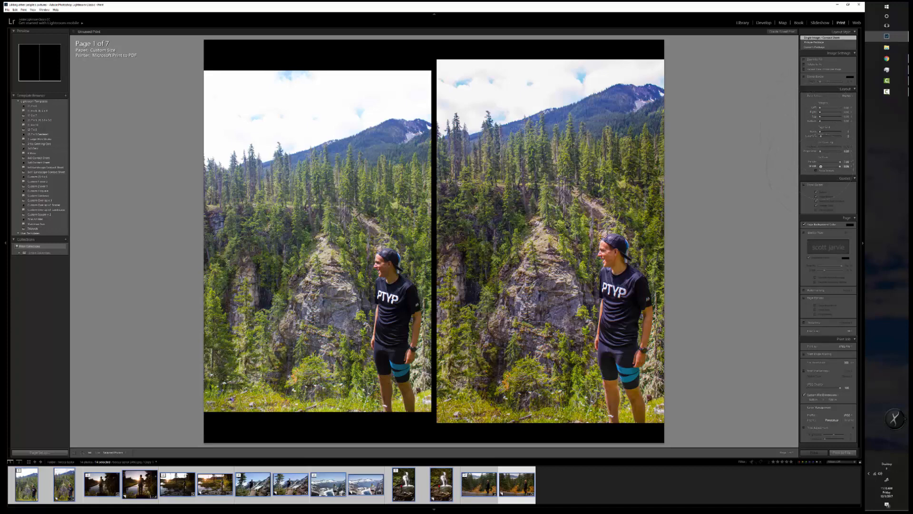
left_click(845, 151)
key("Return")
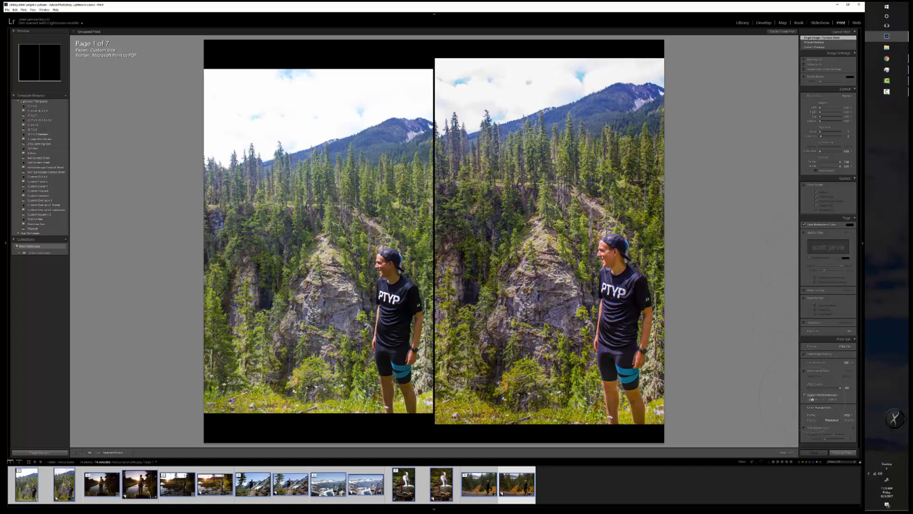
Set the custom file width to 9 and fine-tune the cell width so the portrait pair fills the page.
left_click(812, 400)
type("9")
left_click(831, 399)
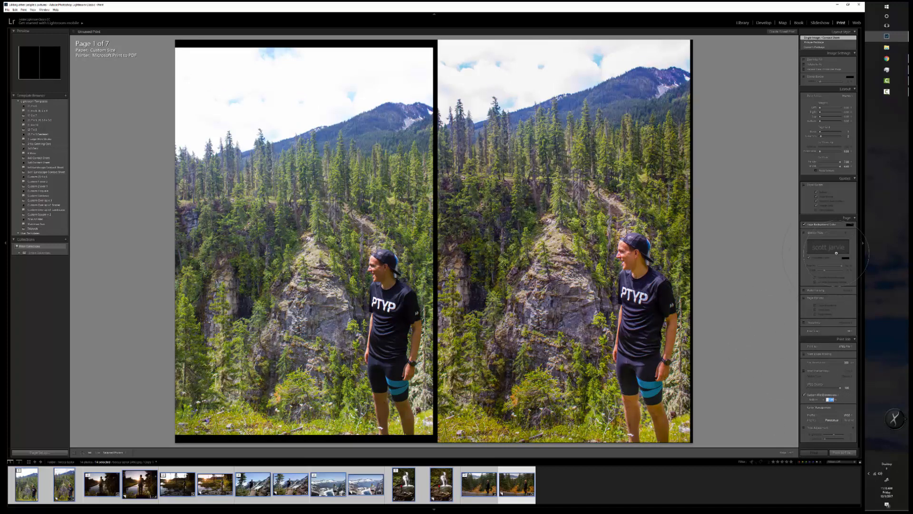
left_click(840, 166)
left_click_drag(840, 166, 841, 166)
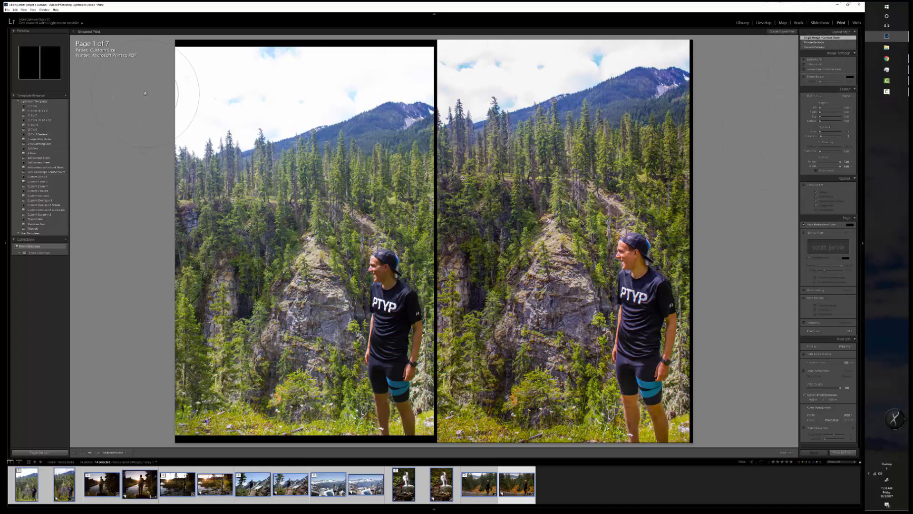
Save the layout in User Templates under a name beginning with "side by side comparison (ver".
left_click(65, 95)
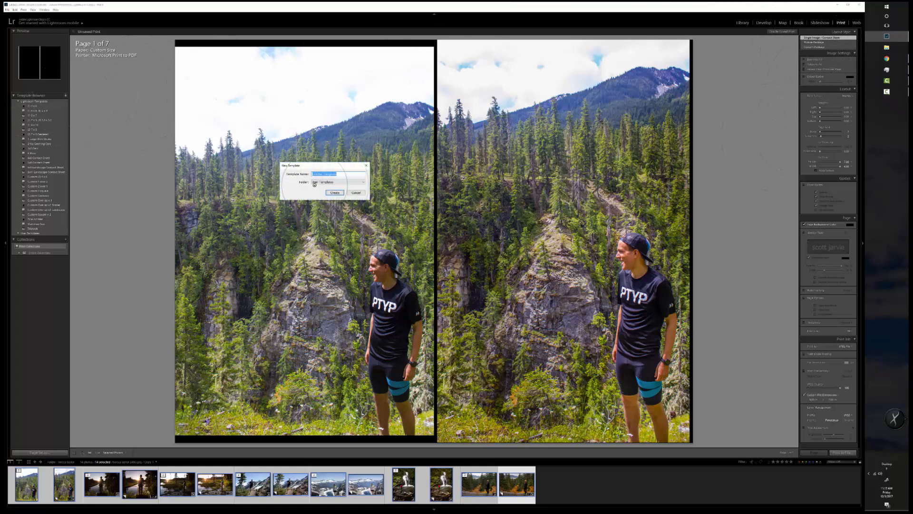
type("side by side comparison (ver")
left_click(335, 193)
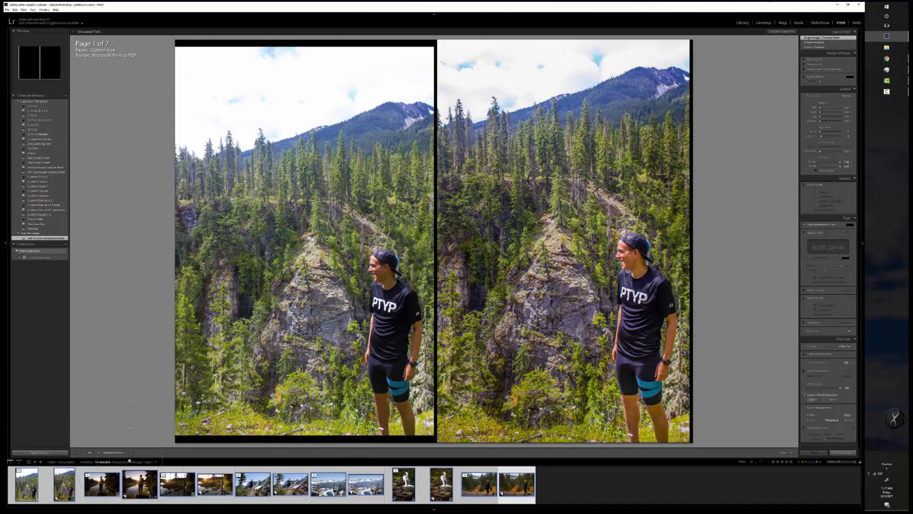
Page through the comparison layouts up to the waterfall pair to check how each one fits.
left_click(90, 452)
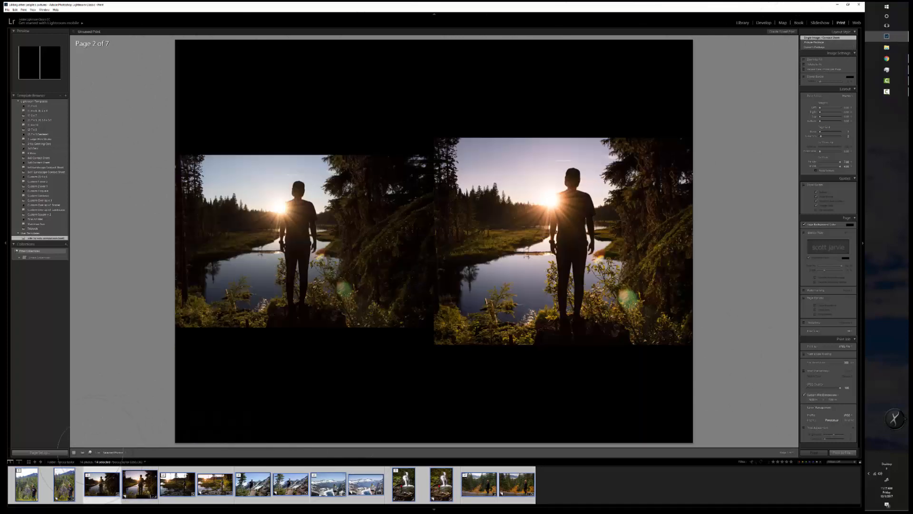
left_click(90, 452)
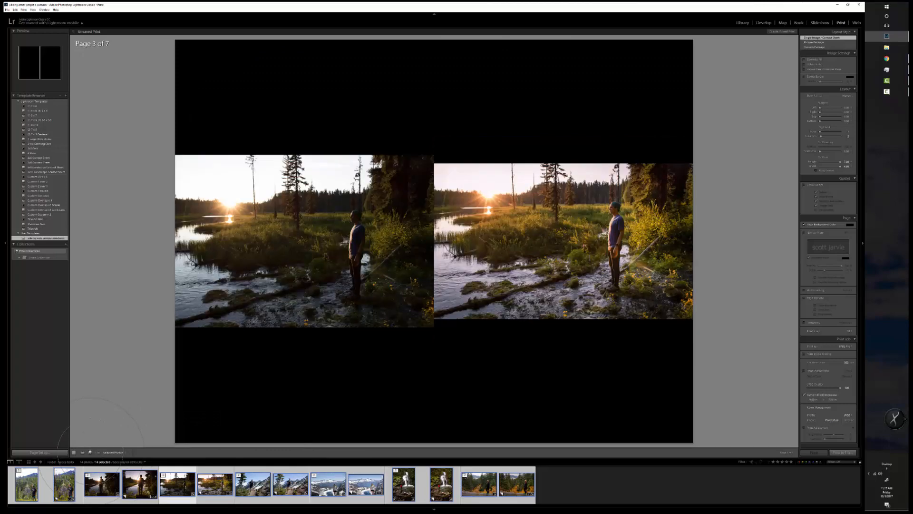
left_click(90, 452)
left_click(90, 452)
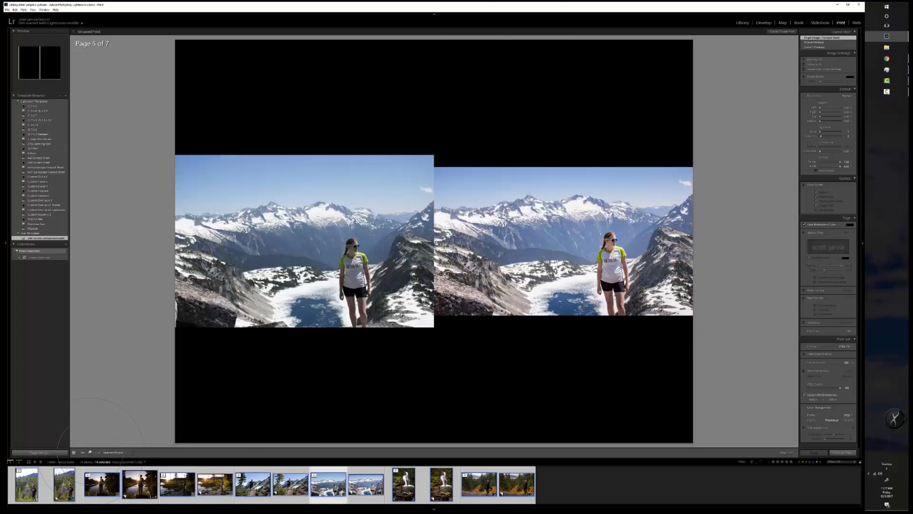
left_click(90, 452)
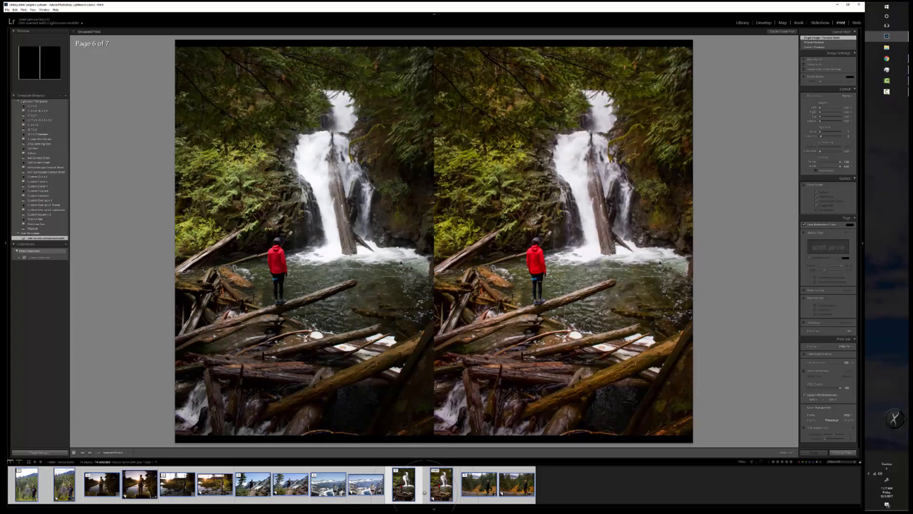
Select only the two vertical pairs for printing, the forest portrait and the waterfall photo, each with its edited copy.
left_click(401, 491)
left_click(432, 486, "ctrl")
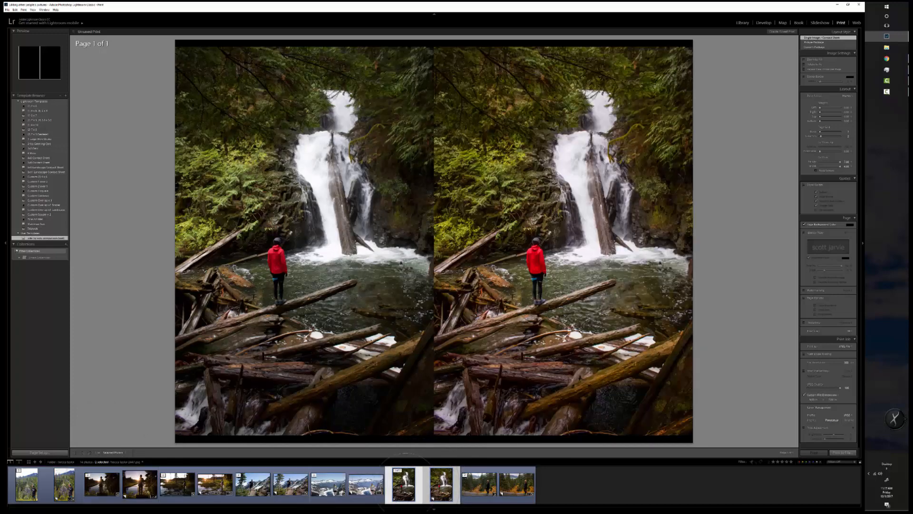
left_click_drag(93, 487, 82, 484)
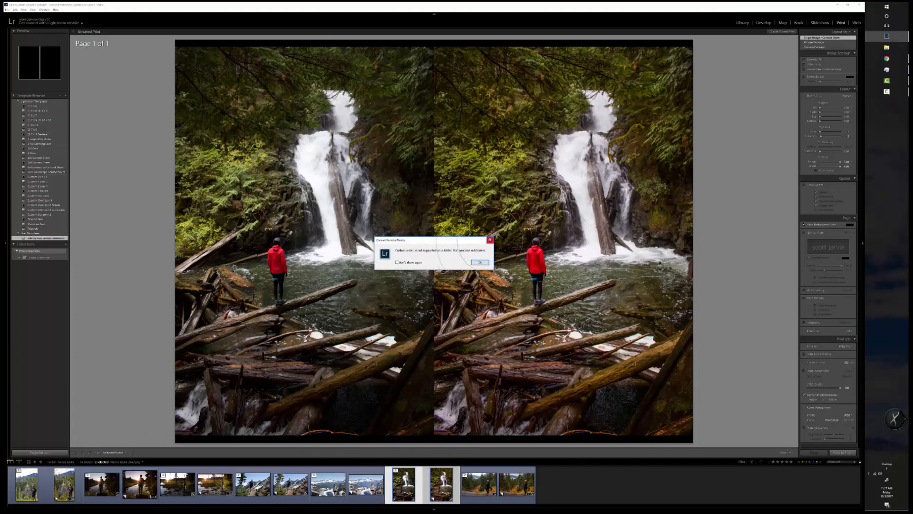
left_click(490, 240)
left_click(490, 239)
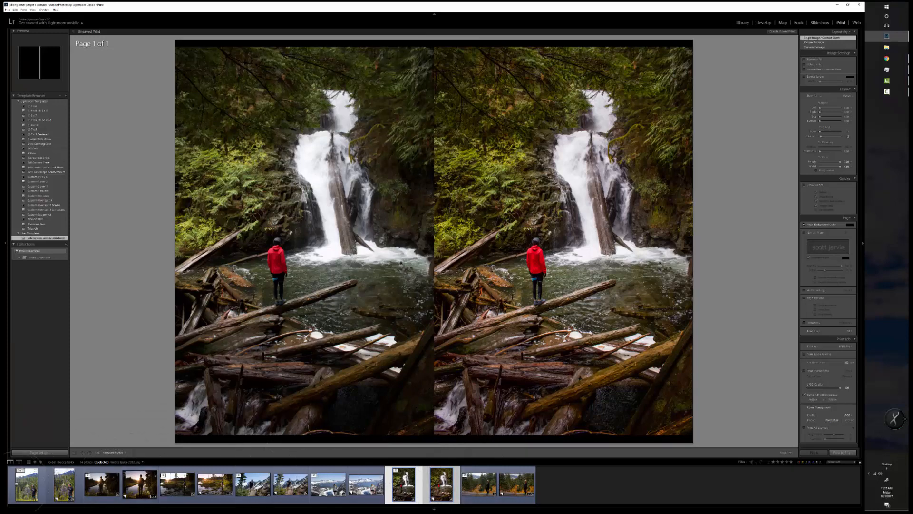
left_click(27, 483)
left_click(64, 484, "ctrl")
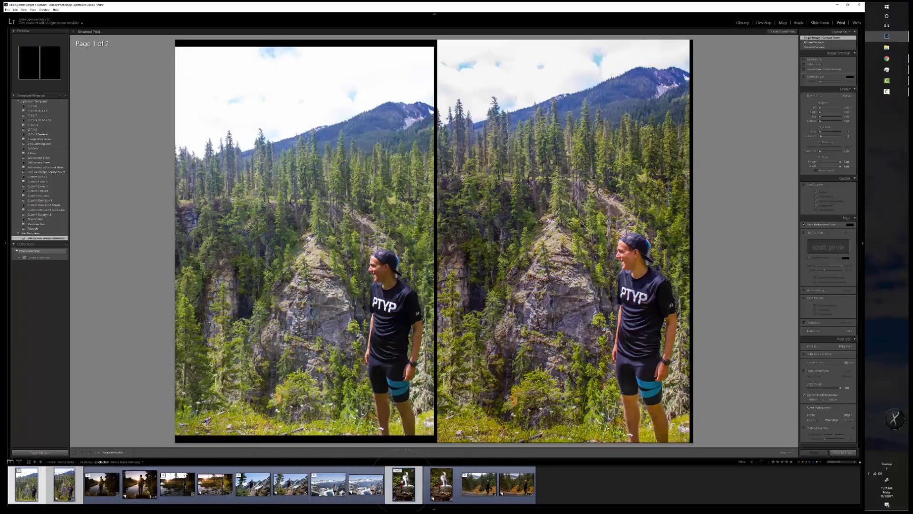
left_click(442, 483, "ctrl")
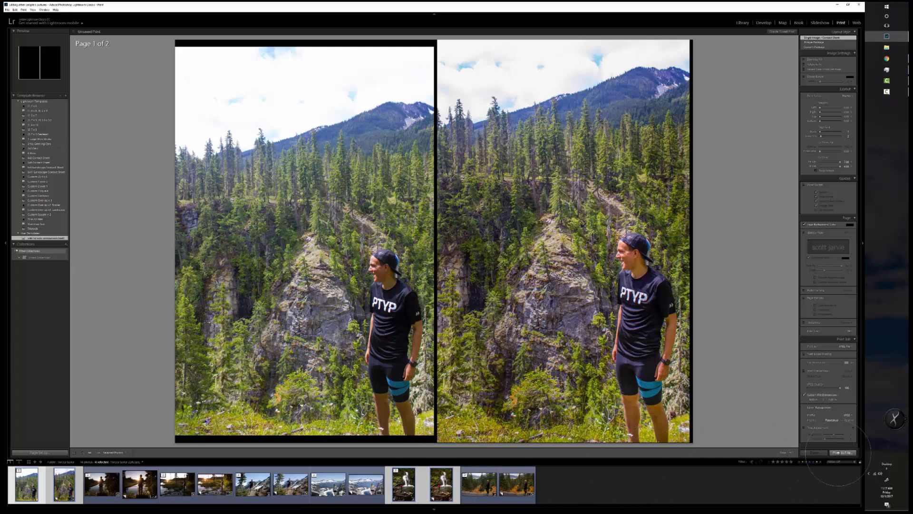
Start the JPEG export of the selected comparisons, then create and open a folder named "RESULTS ARE IN" on the LIGHT drive.
left_click(839, 452)
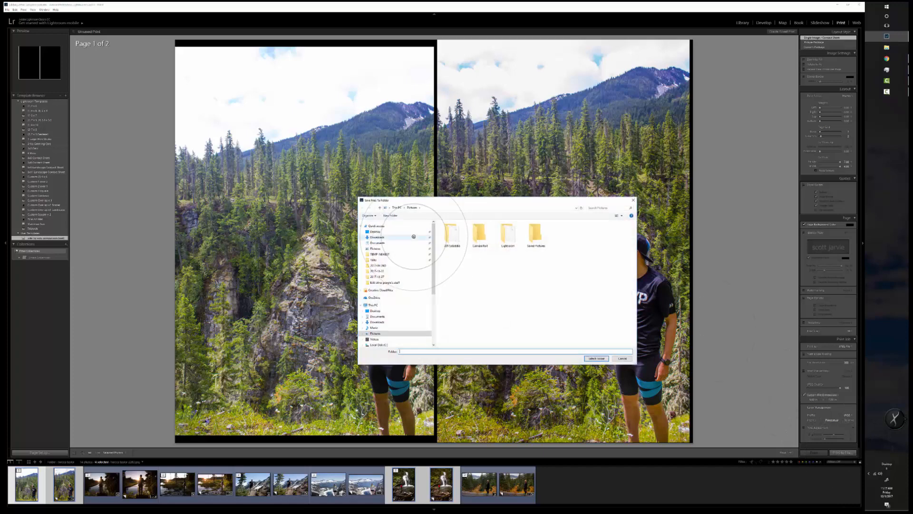
scroll(375, 334, "down", 3)
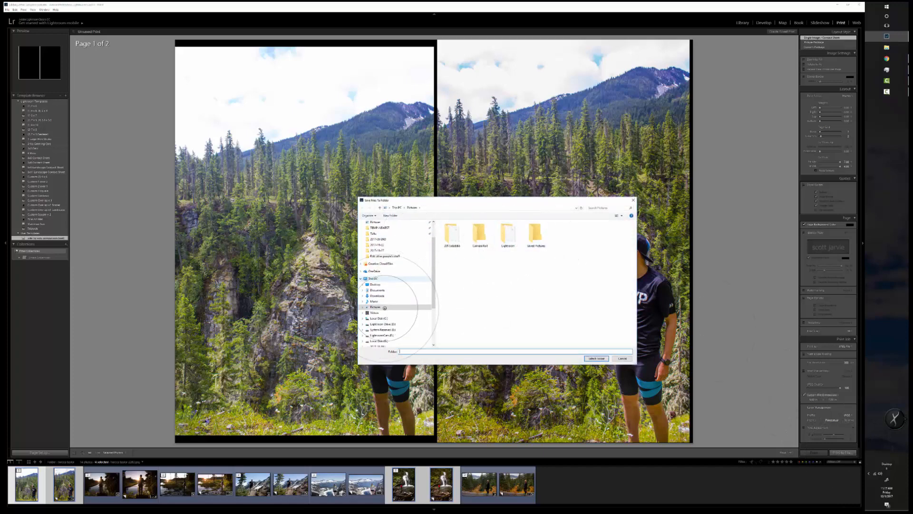
left_click(377, 329)
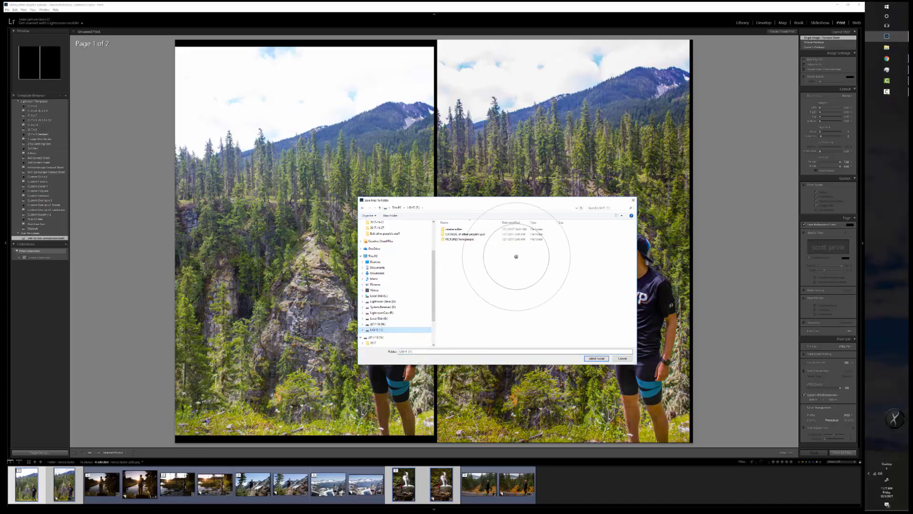
right_click(468, 309)
left_click(531, 359)
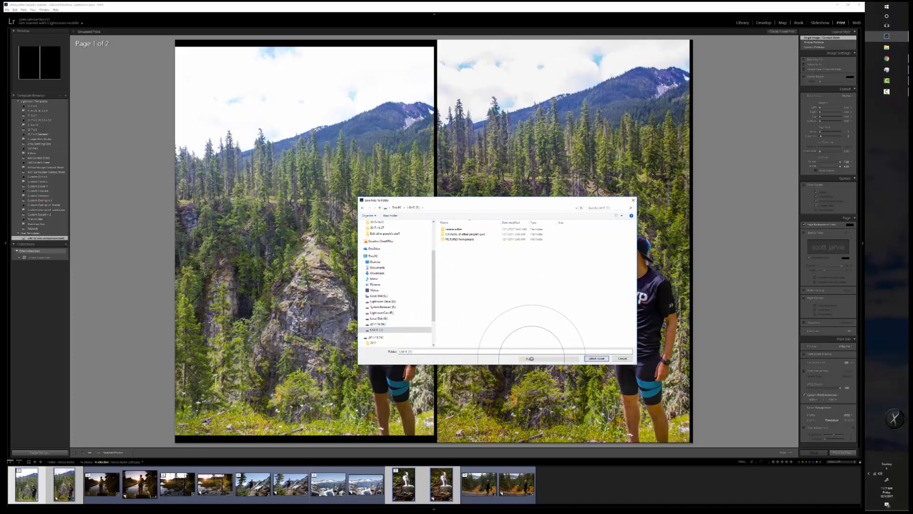
type("K")
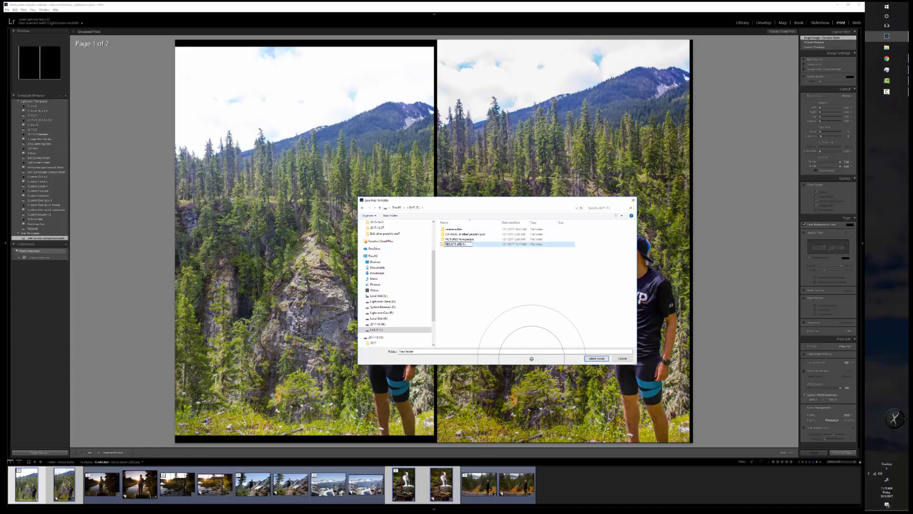
type("ESULTS ARE IN")
key("Return")
double_click(455, 243)
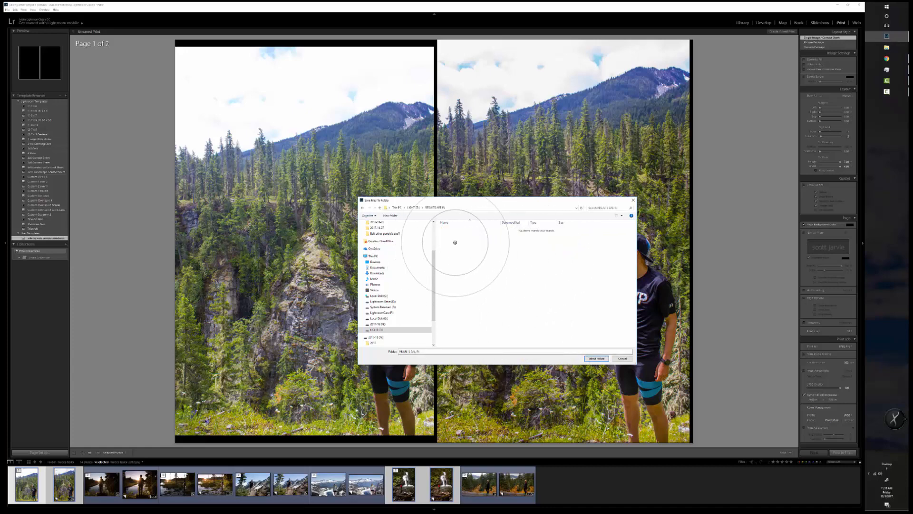
left_click(455, 351)
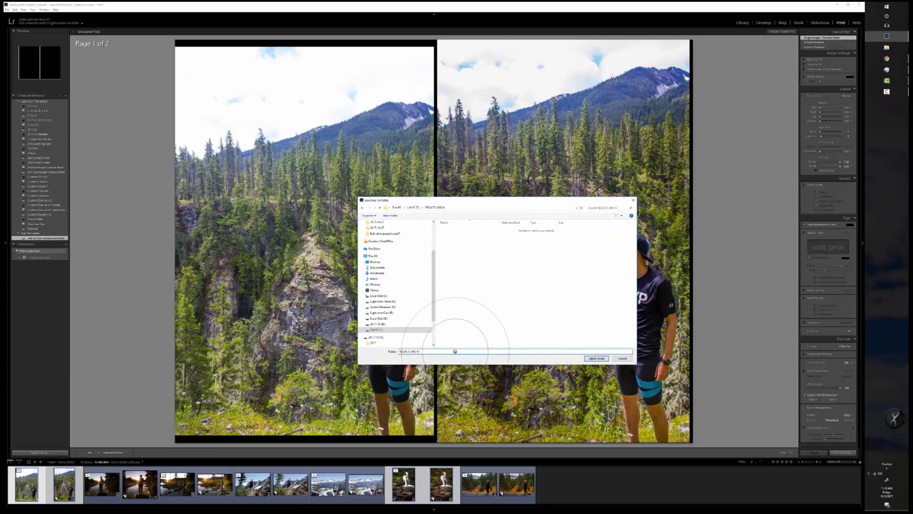
left_click_drag(455, 351, 373, 352)
type("becca")
left_click(596, 358)
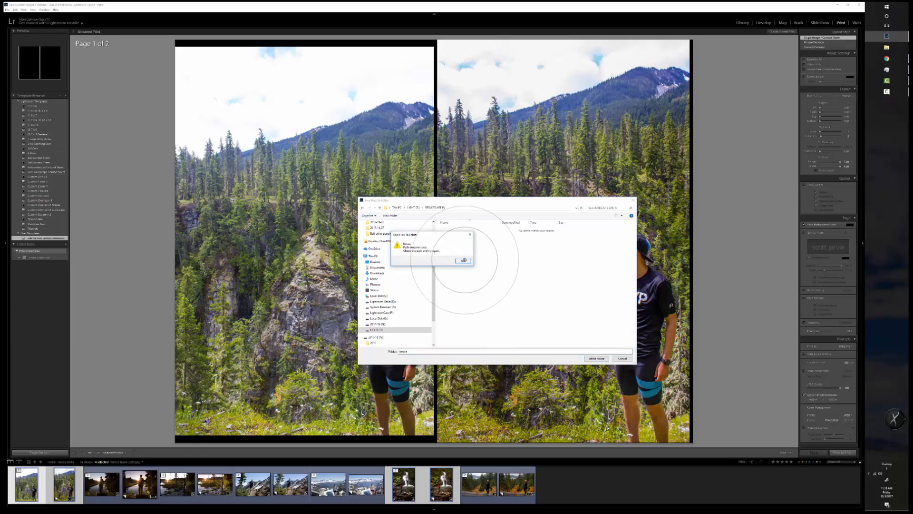
left_click(463, 261)
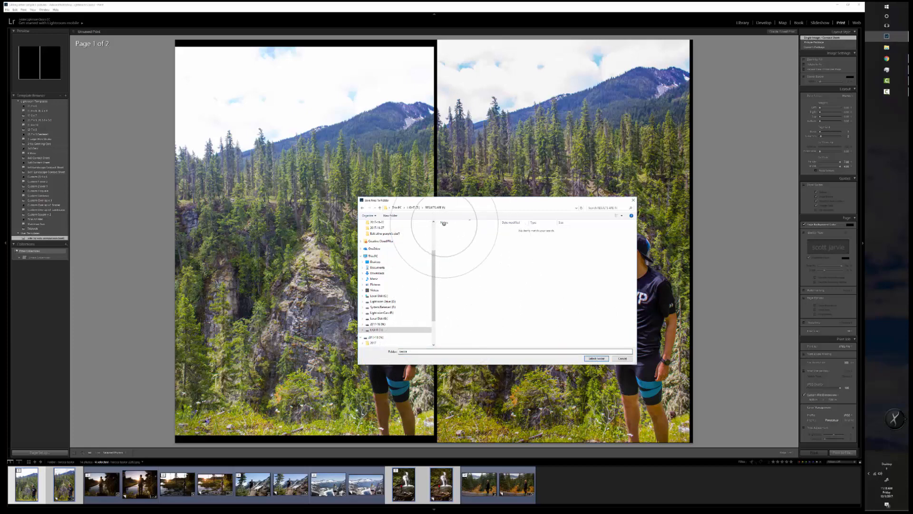
Choose the "RESULTS ARE IN" folder as the destination and save the comparison pages there.
left_click(437, 208)
left_click(595, 358)
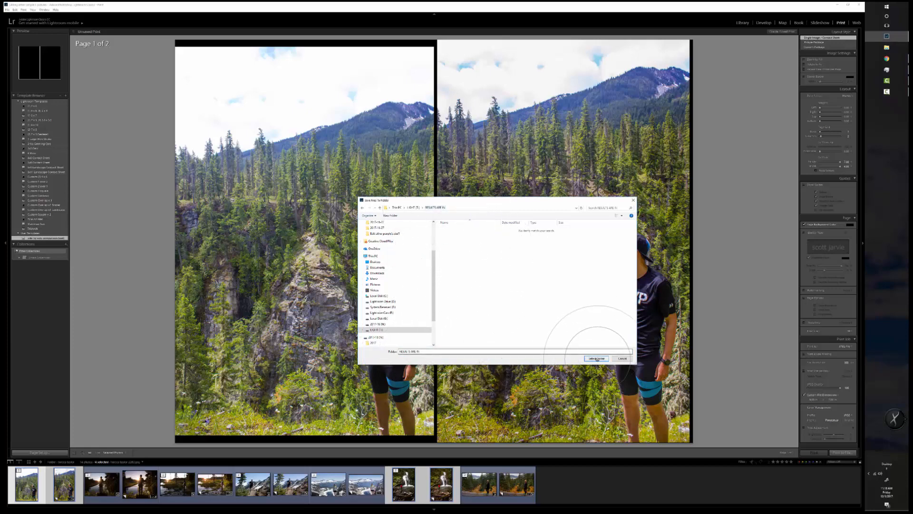